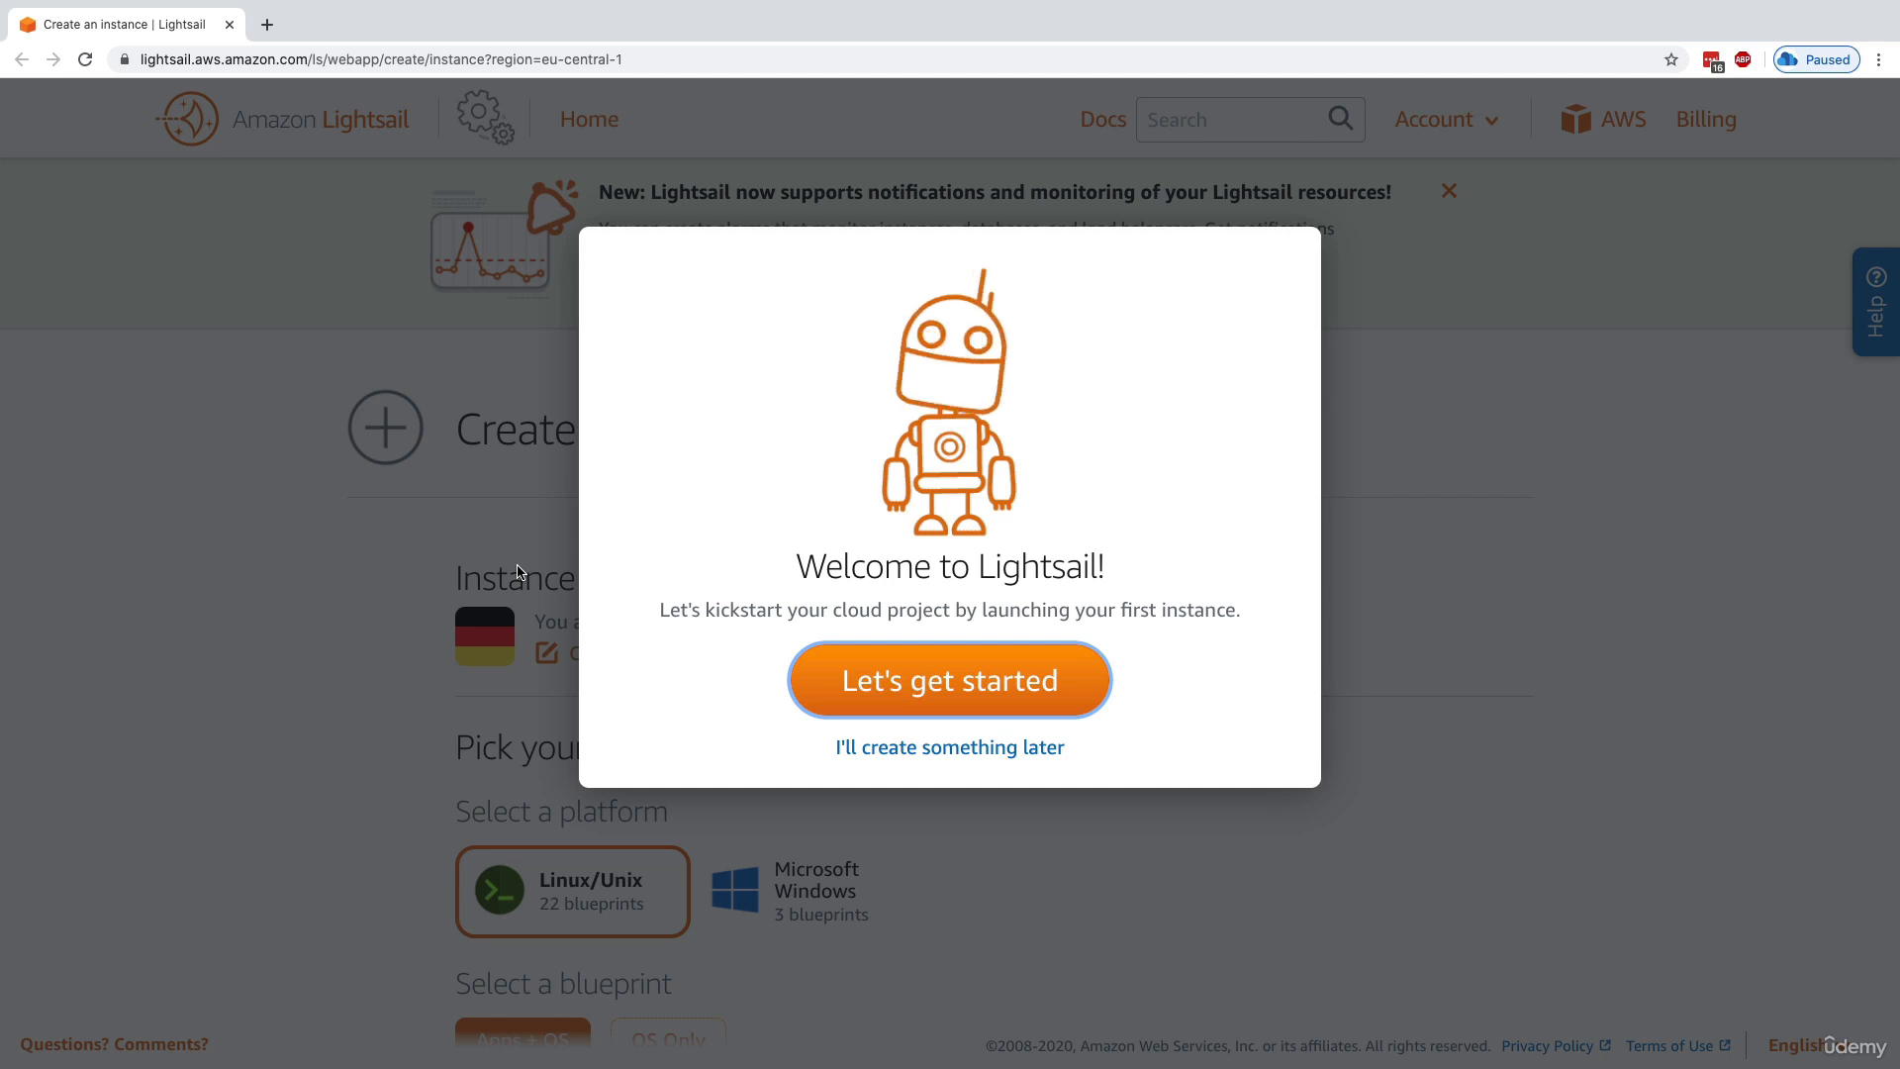
# Start creating the first instance and change its AWS region to Ireland (eu-west-1)
pyautogui.click(1027, 654)
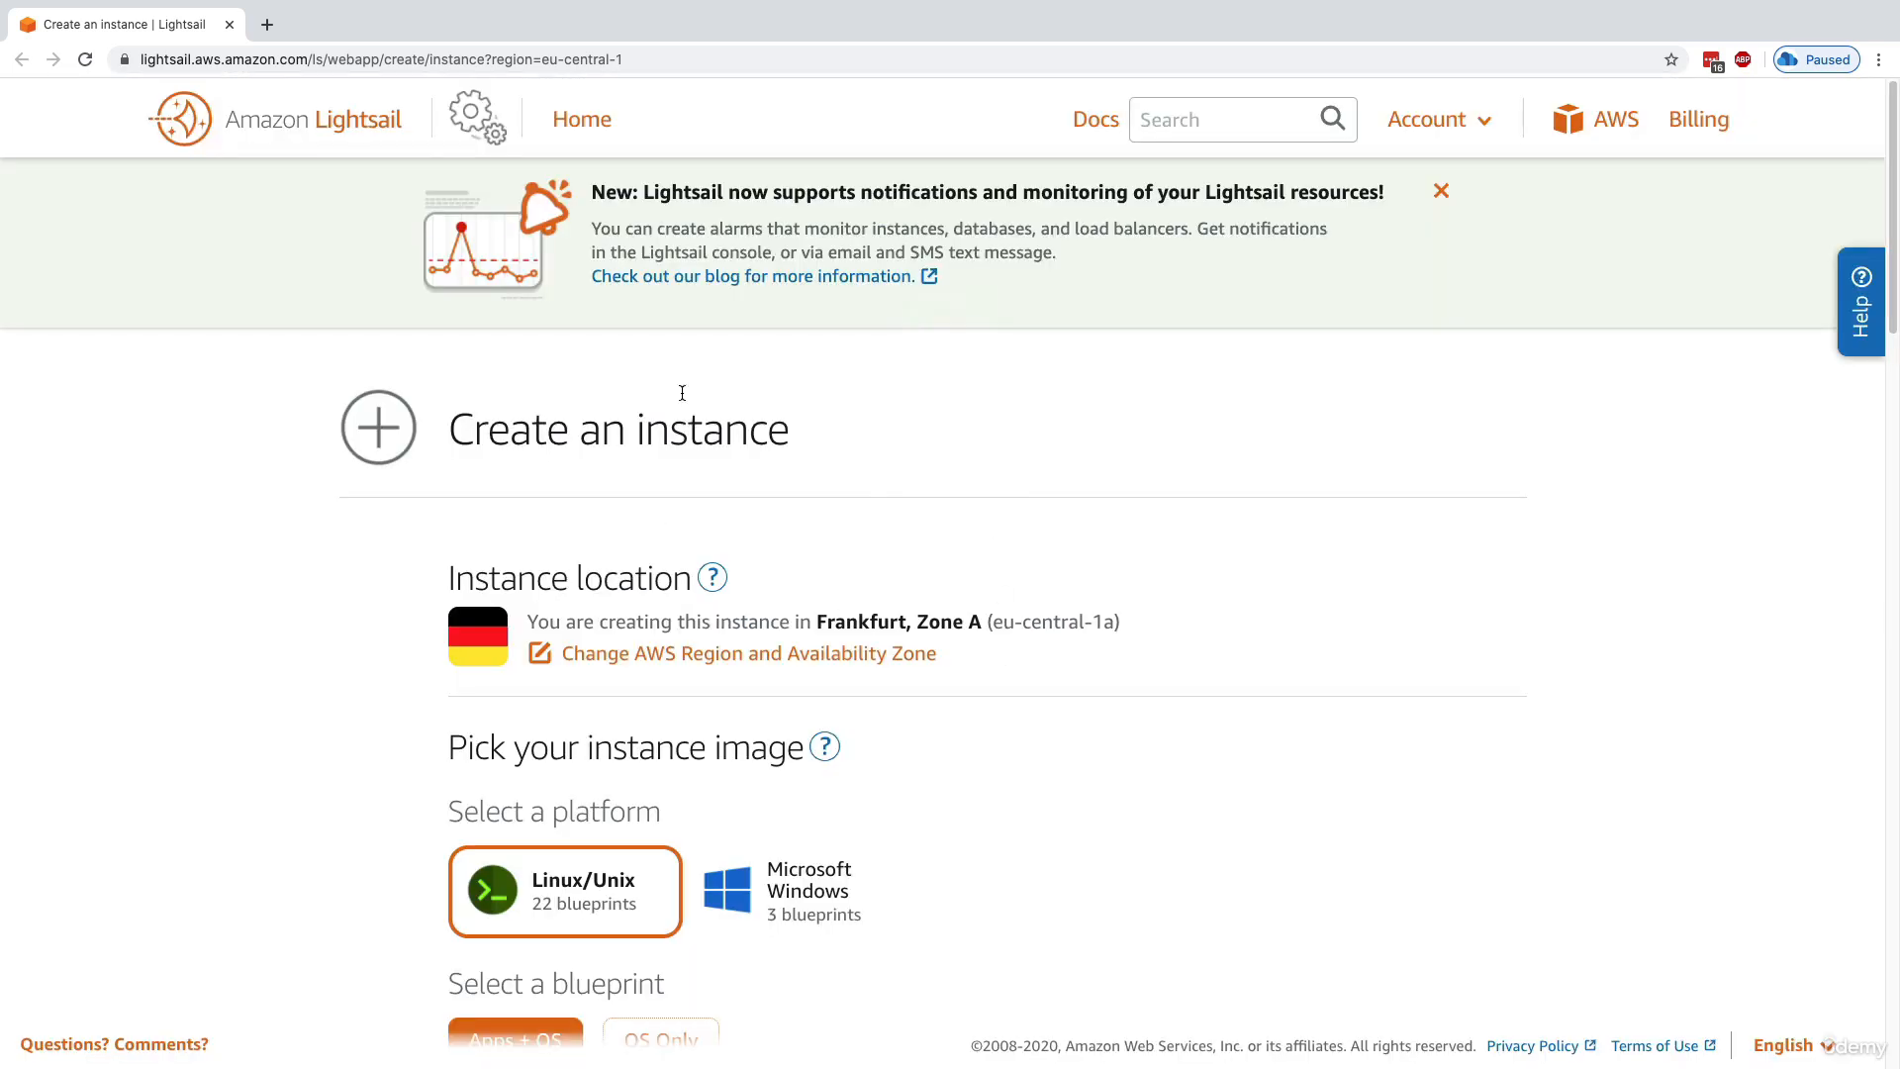
pyautogui.scroll(-1, 842, 623)
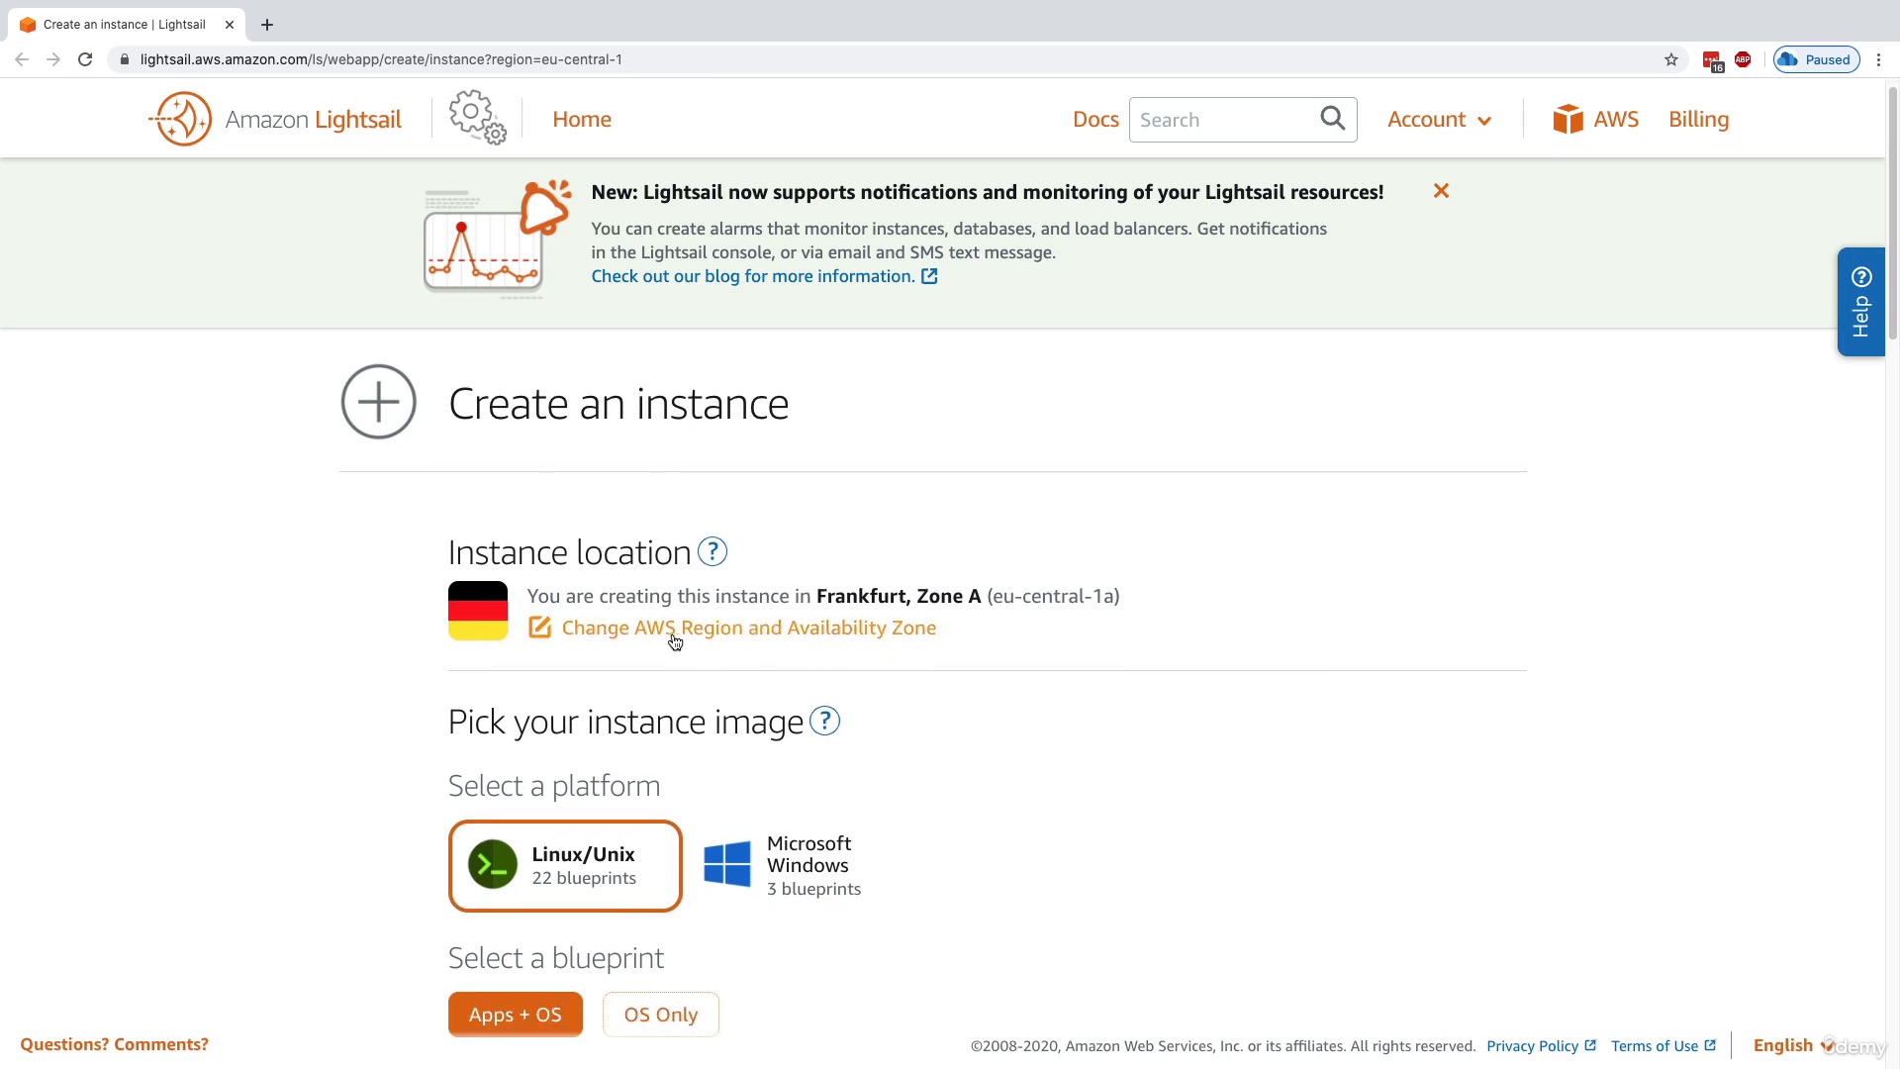
pyautogui.click(794, 635)
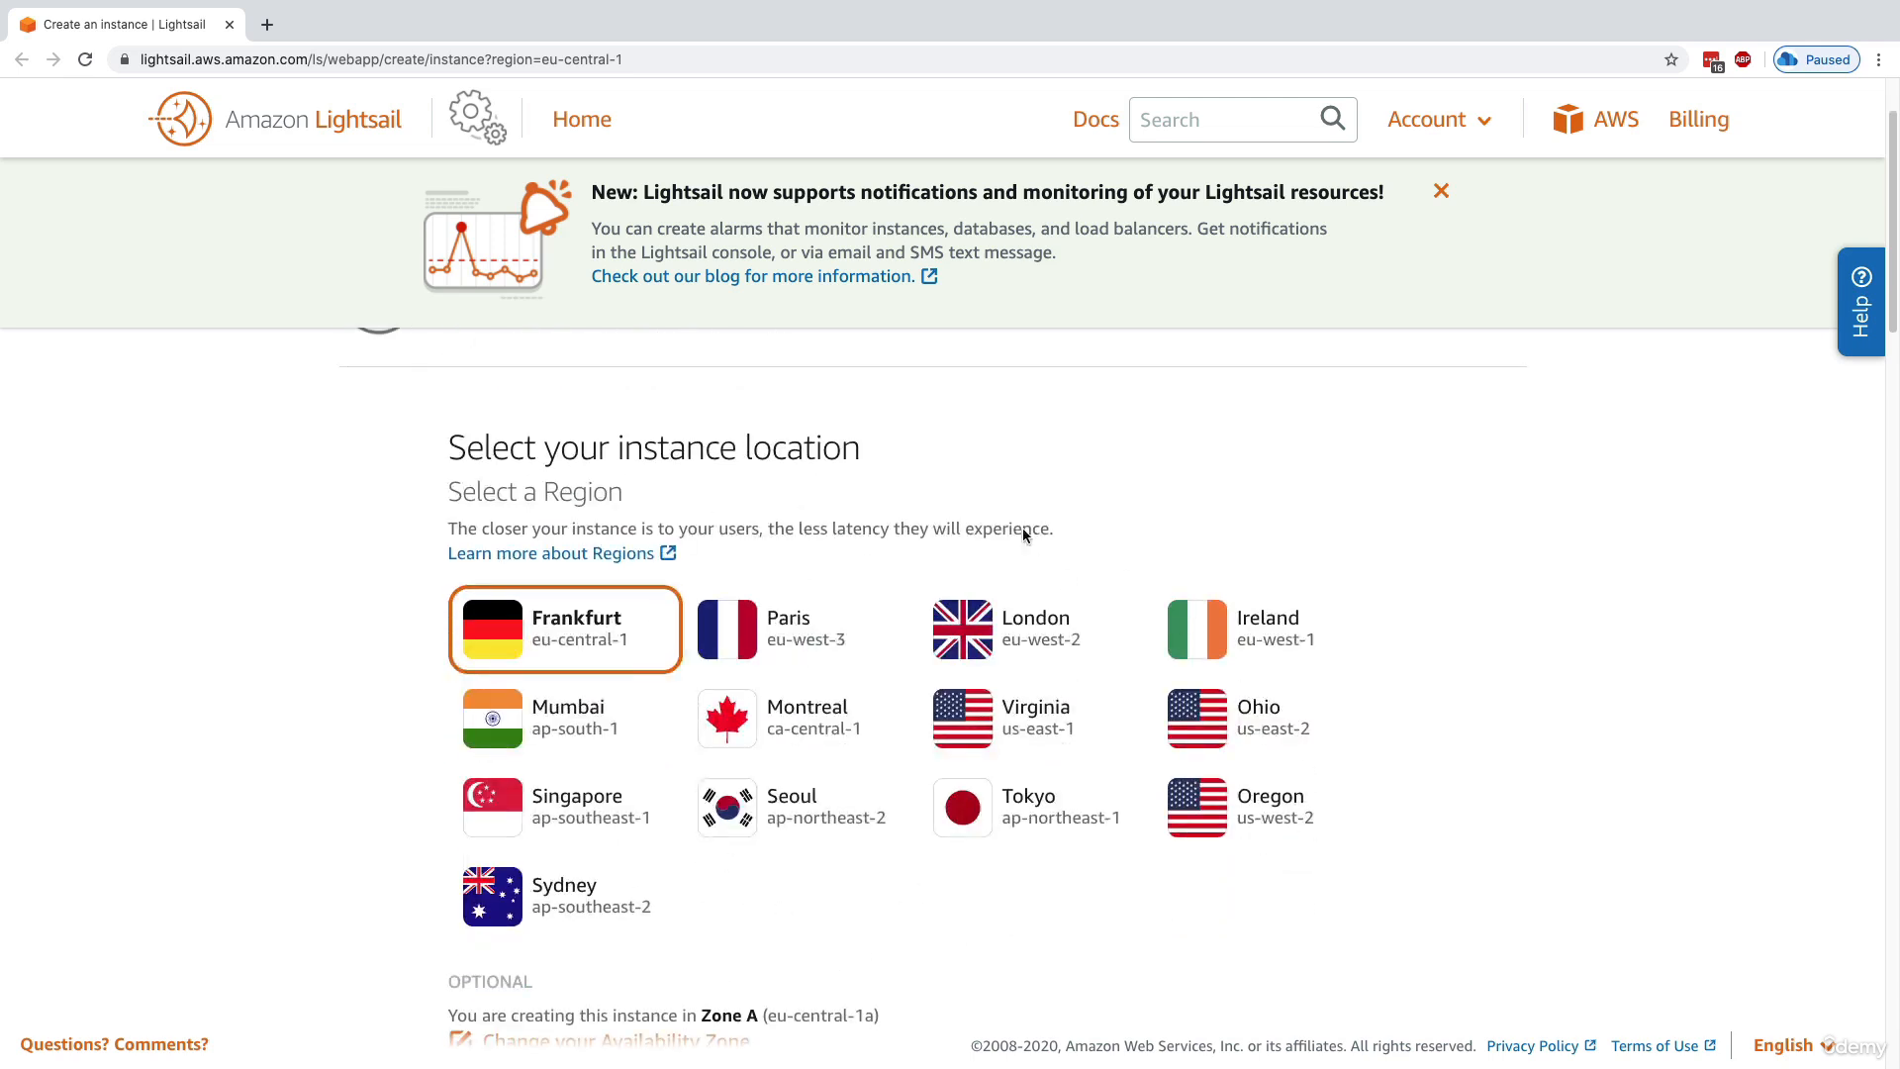
pyautogui.click(1220, 633)
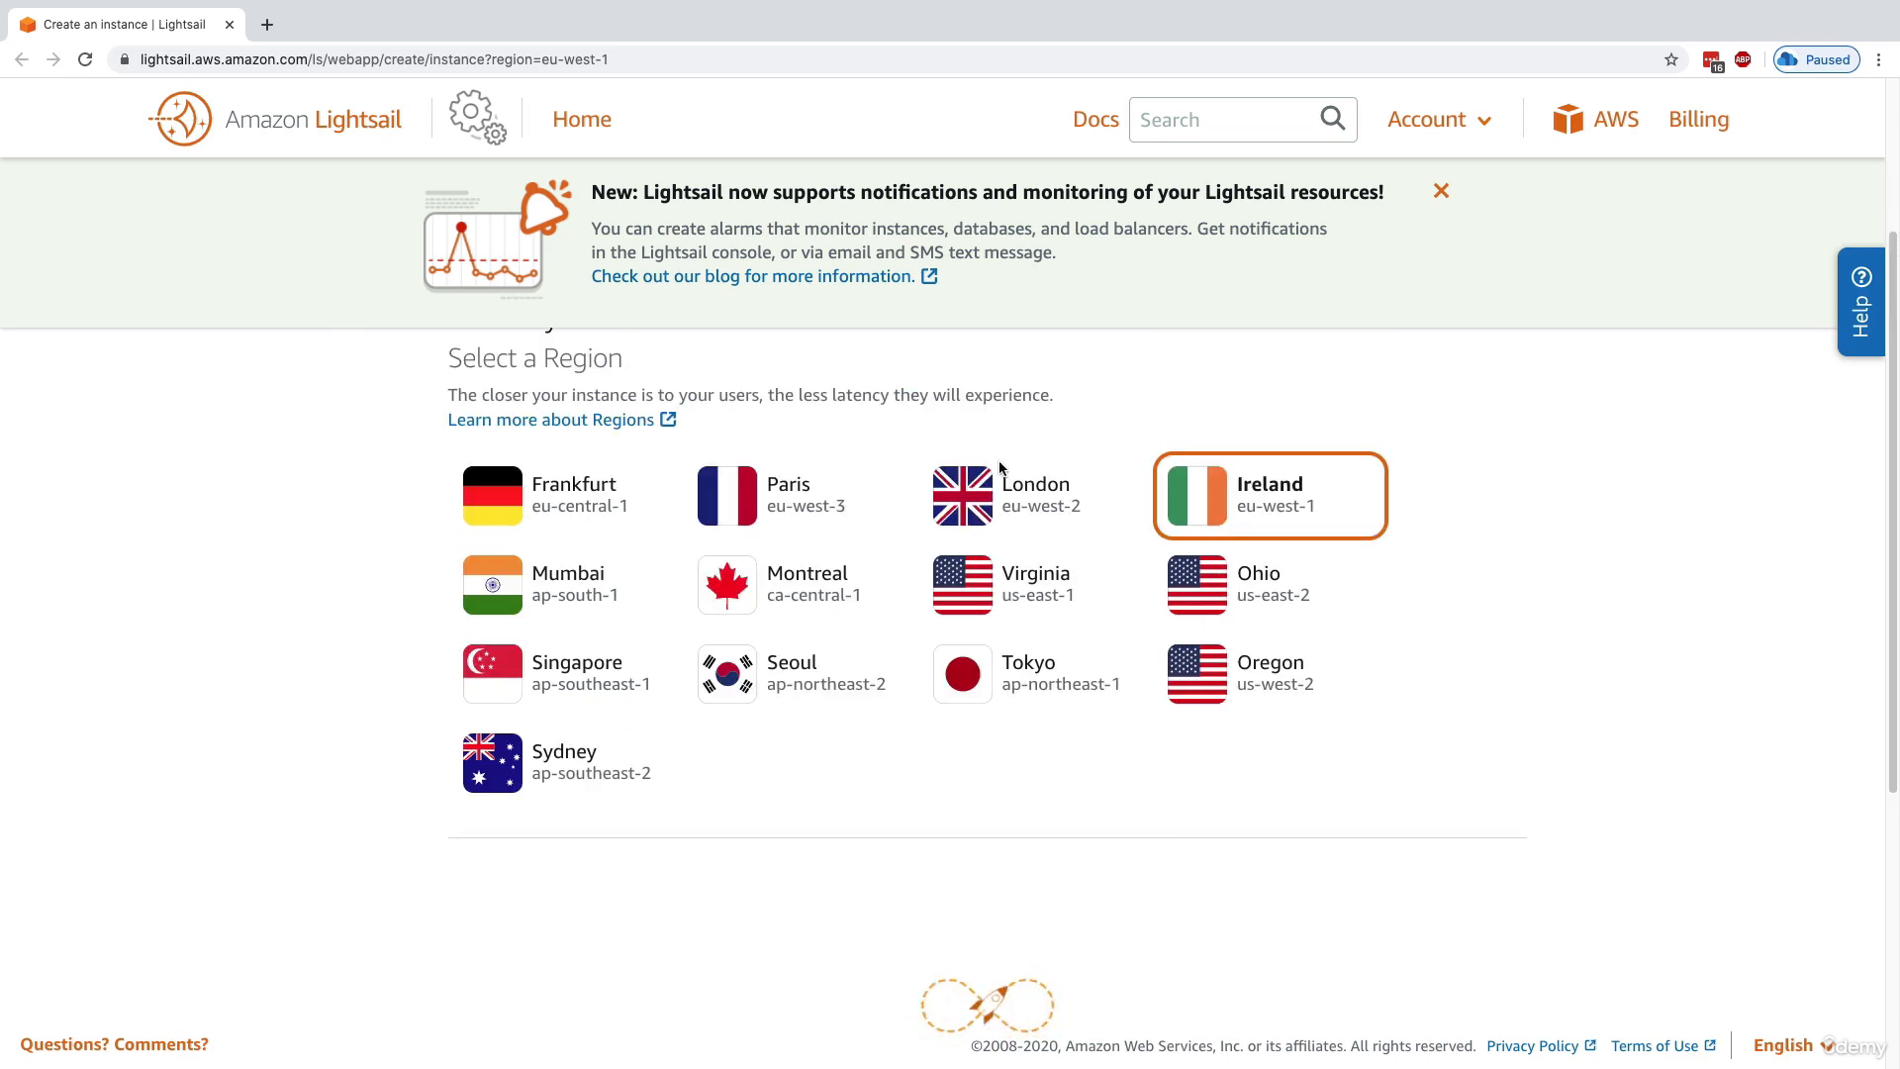
# Compare the OS Only and Apps + OS blueprints for the Linux/Unix platform, returning to Apps + OS with WordPress selected
pyautogui.scroll(-2, 958, 774)
pyautogui.scroll(-3, 958, 774)
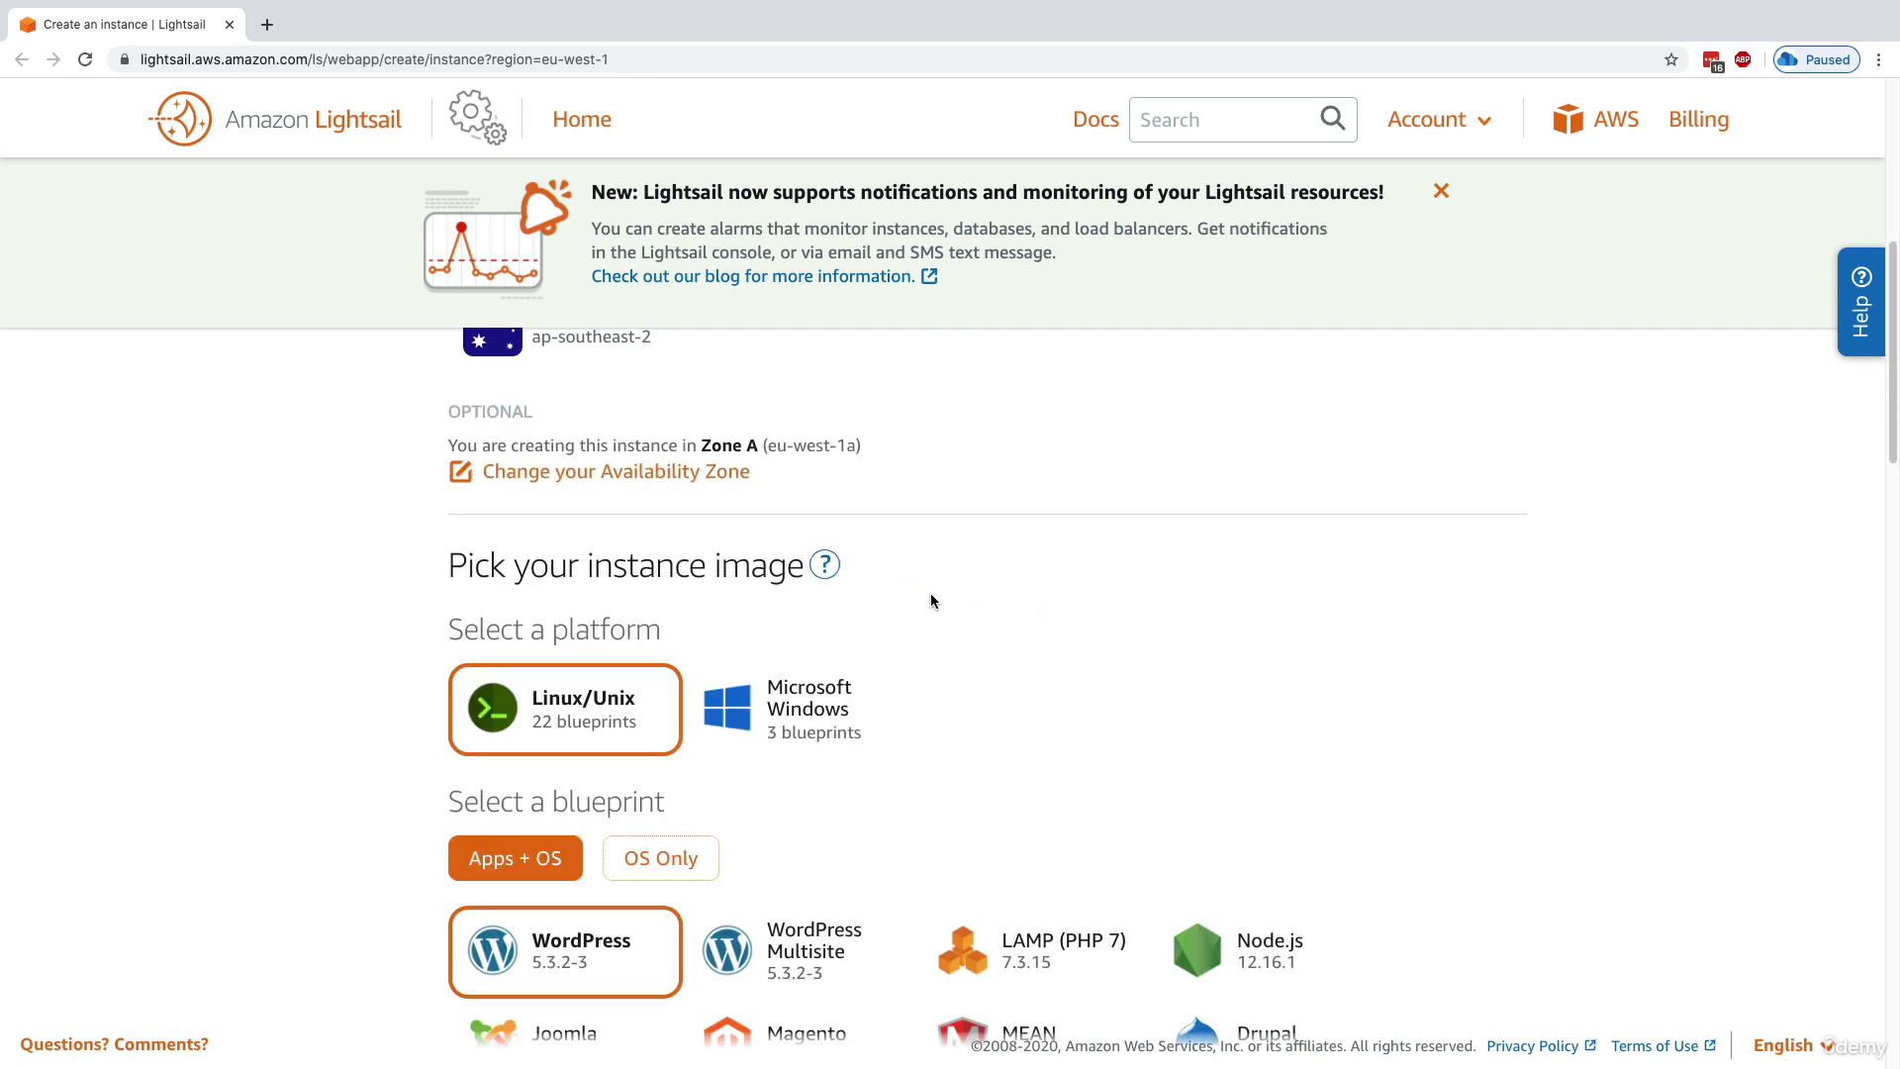
pyautogui.moveTo(514, 550); pyautogui.dragTo(732, 562)
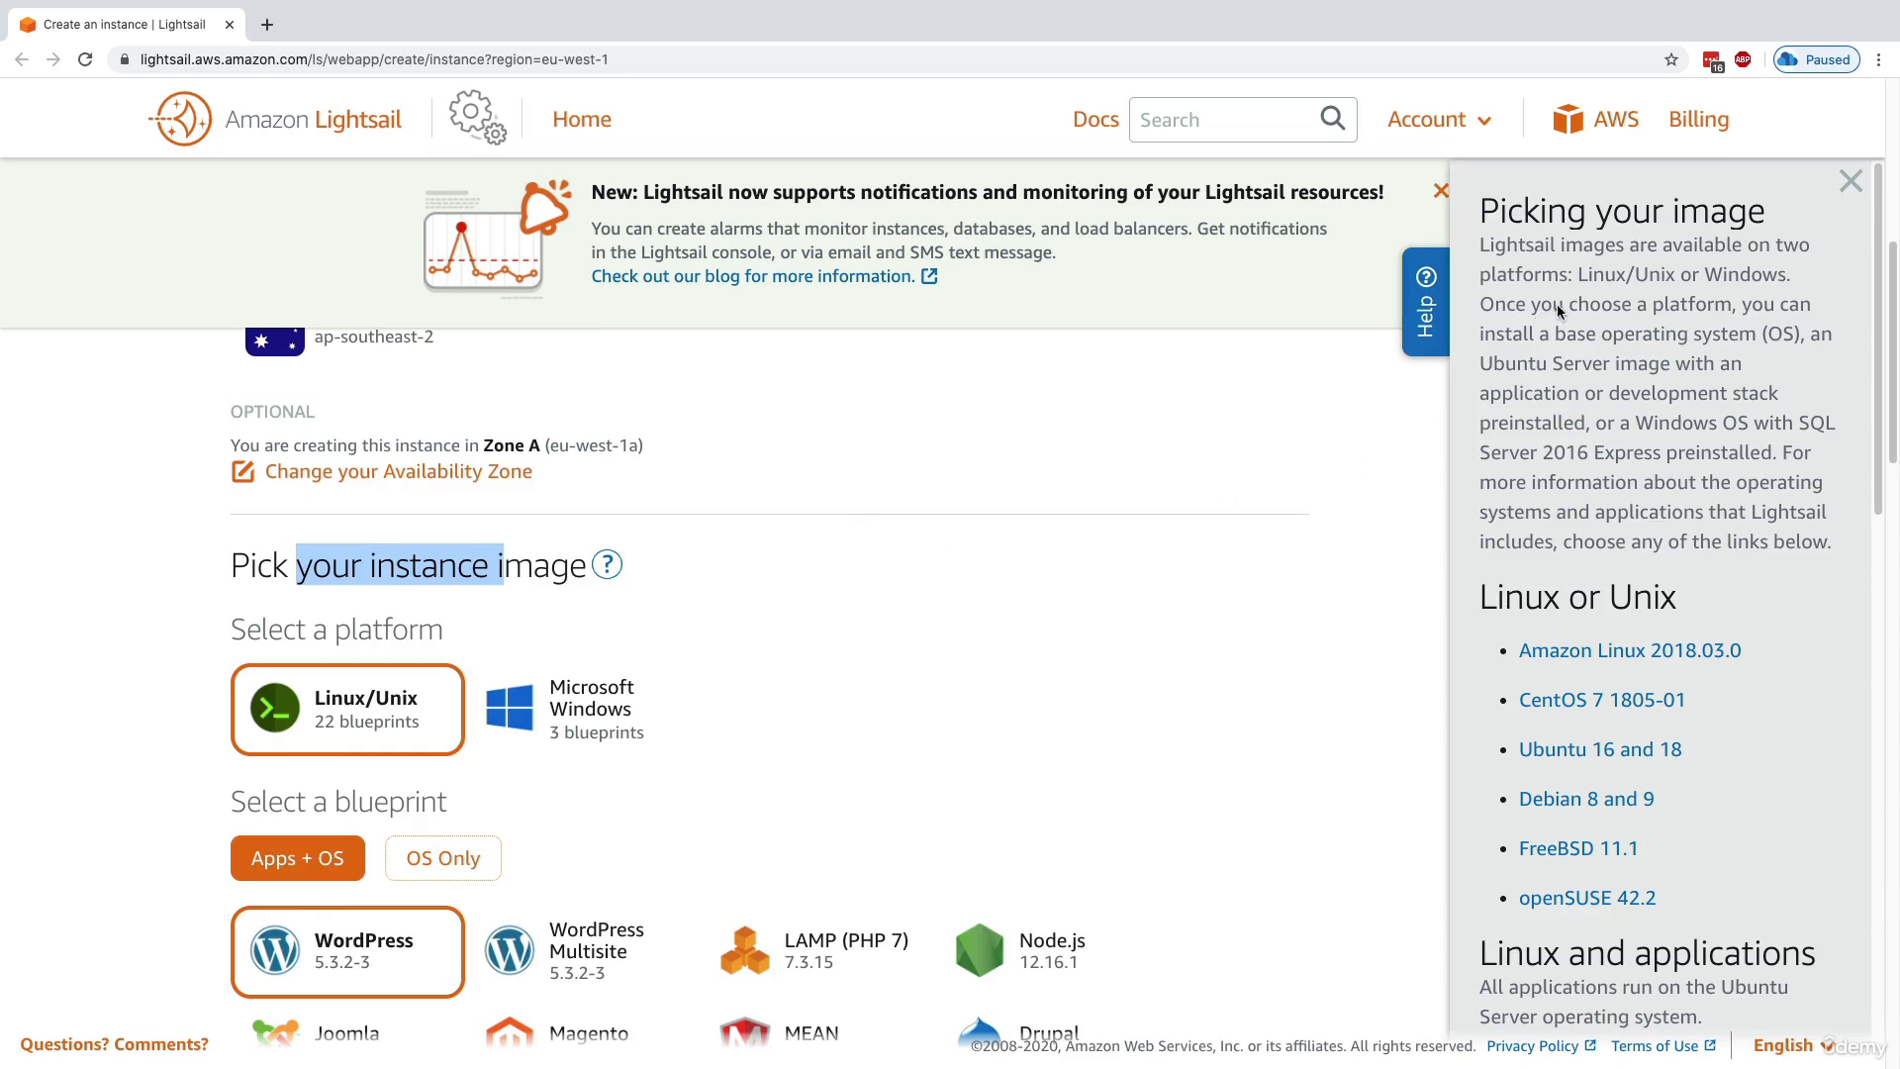
pyautogui.click(1851, 186)
pyautogui.scroll(-2, 377, 679)
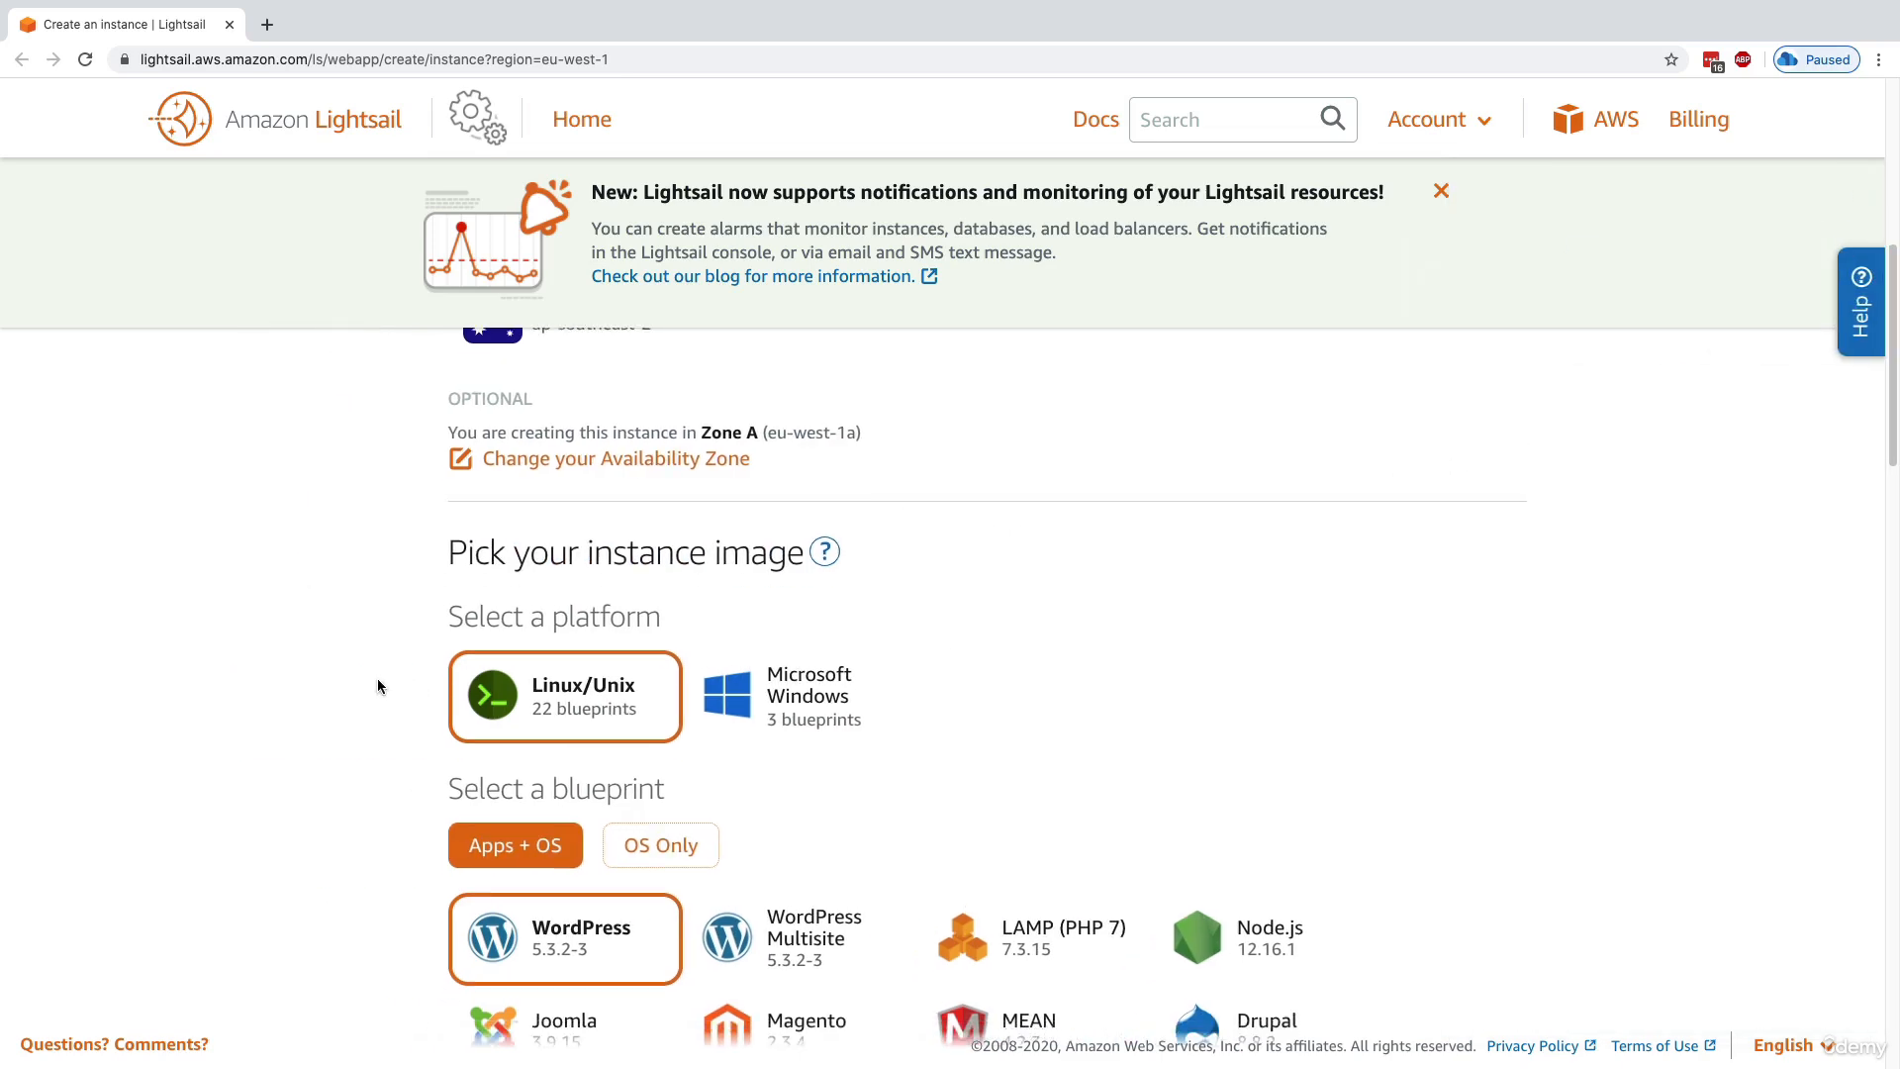
pyautogui.scroll(-3, 372, 679)
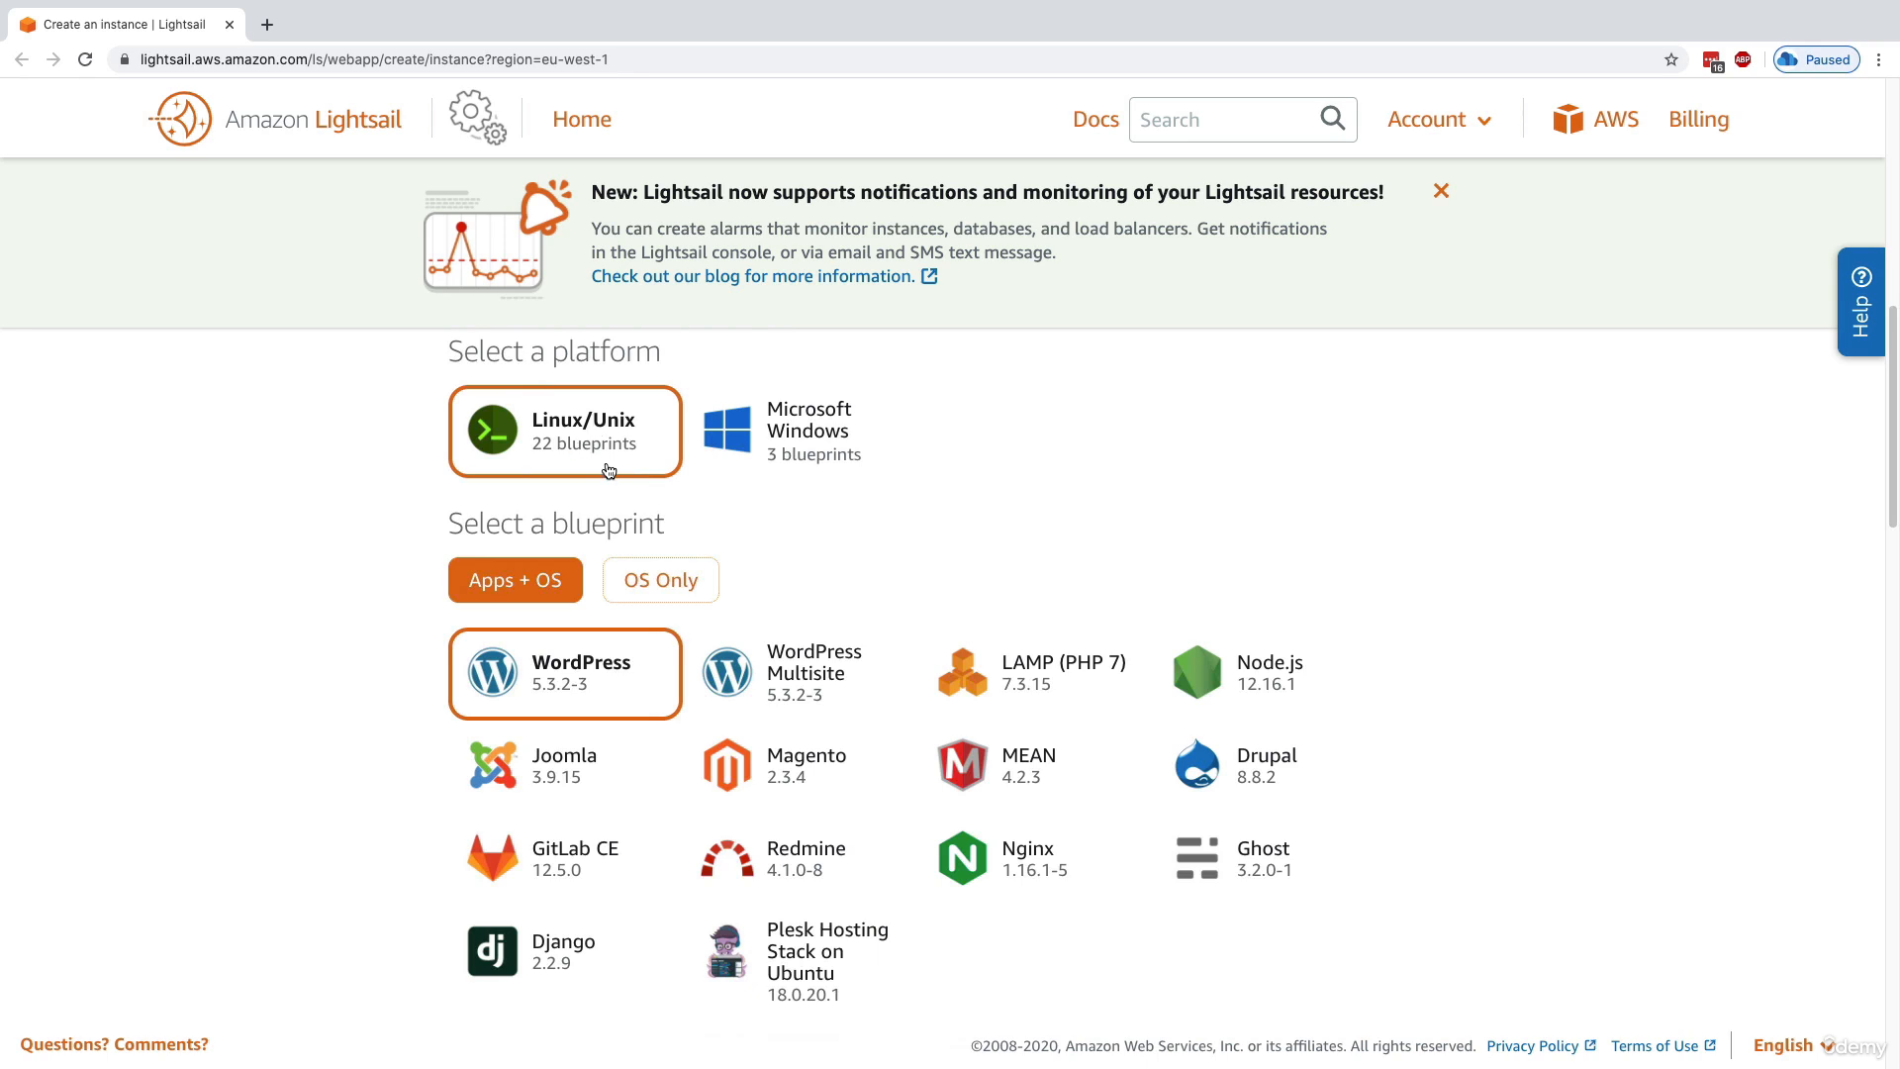
pyautogui.click(631, 572)
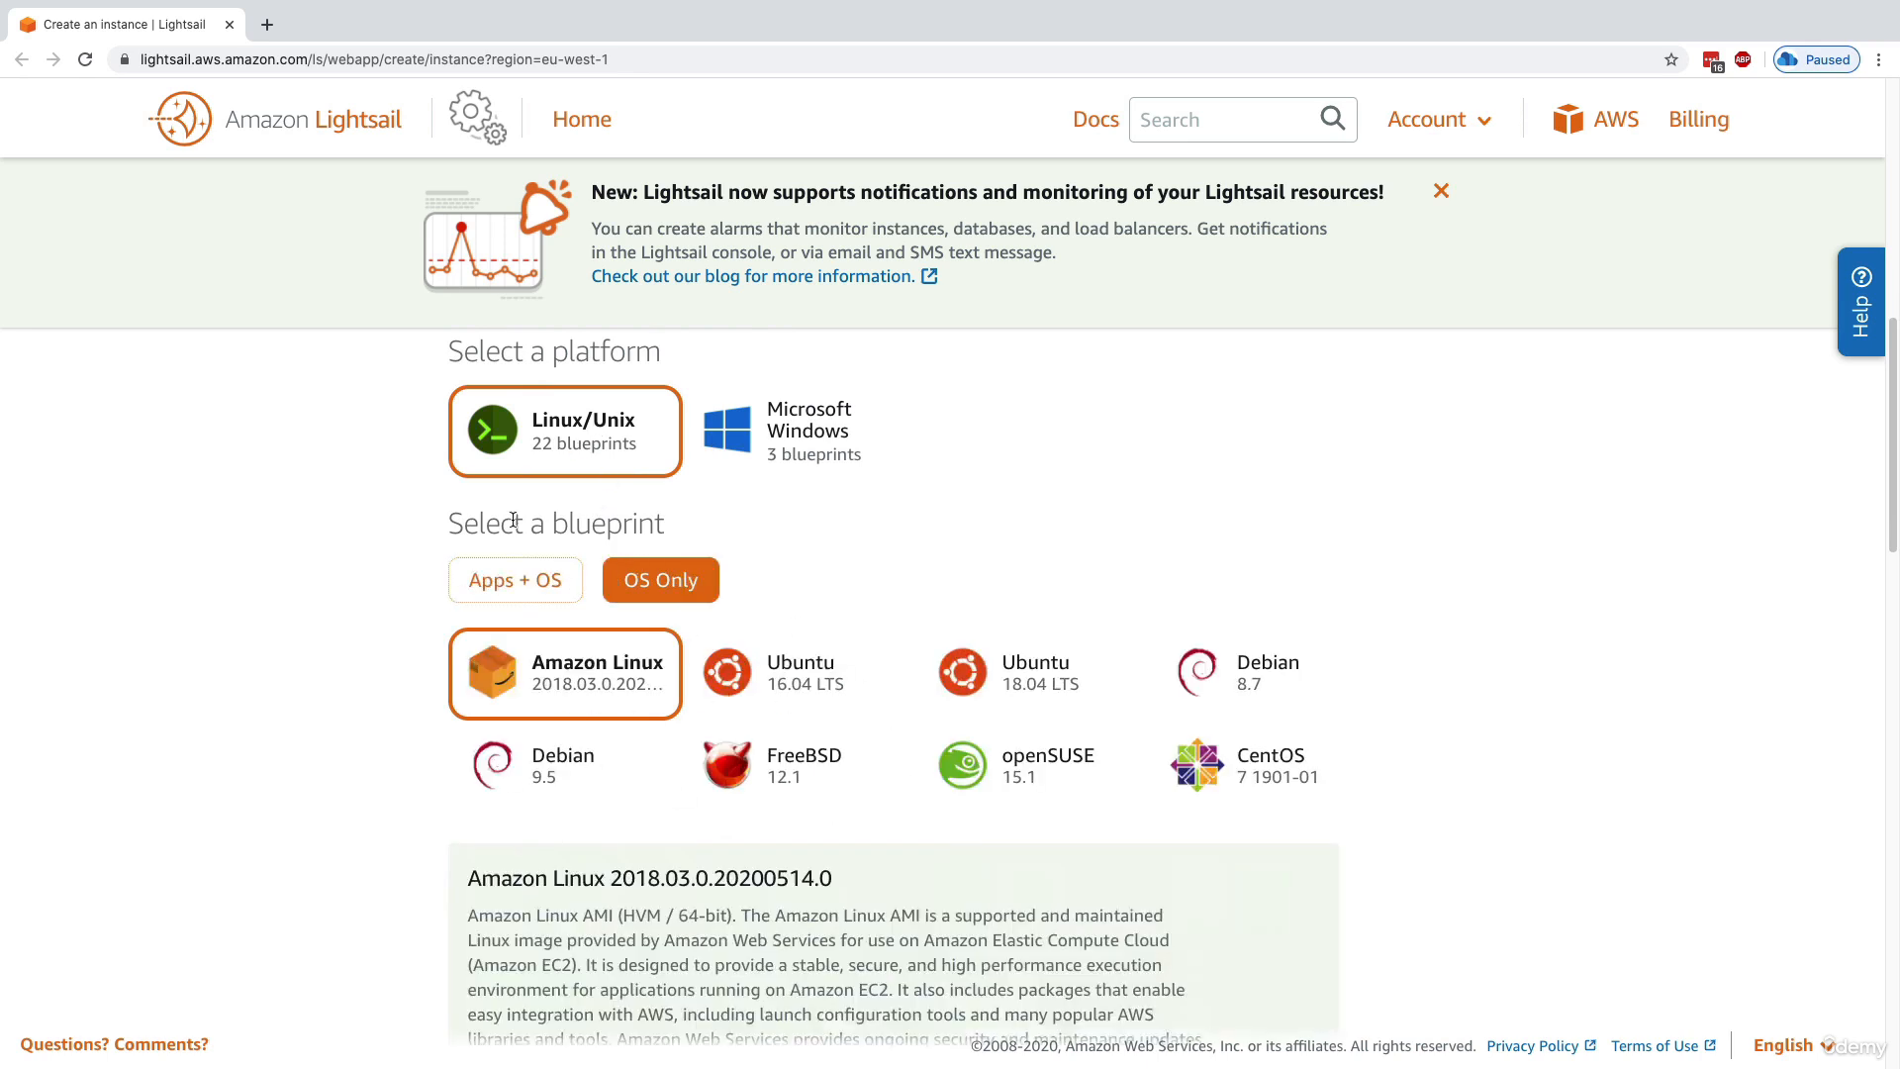
pyautogui.click(503, 591)
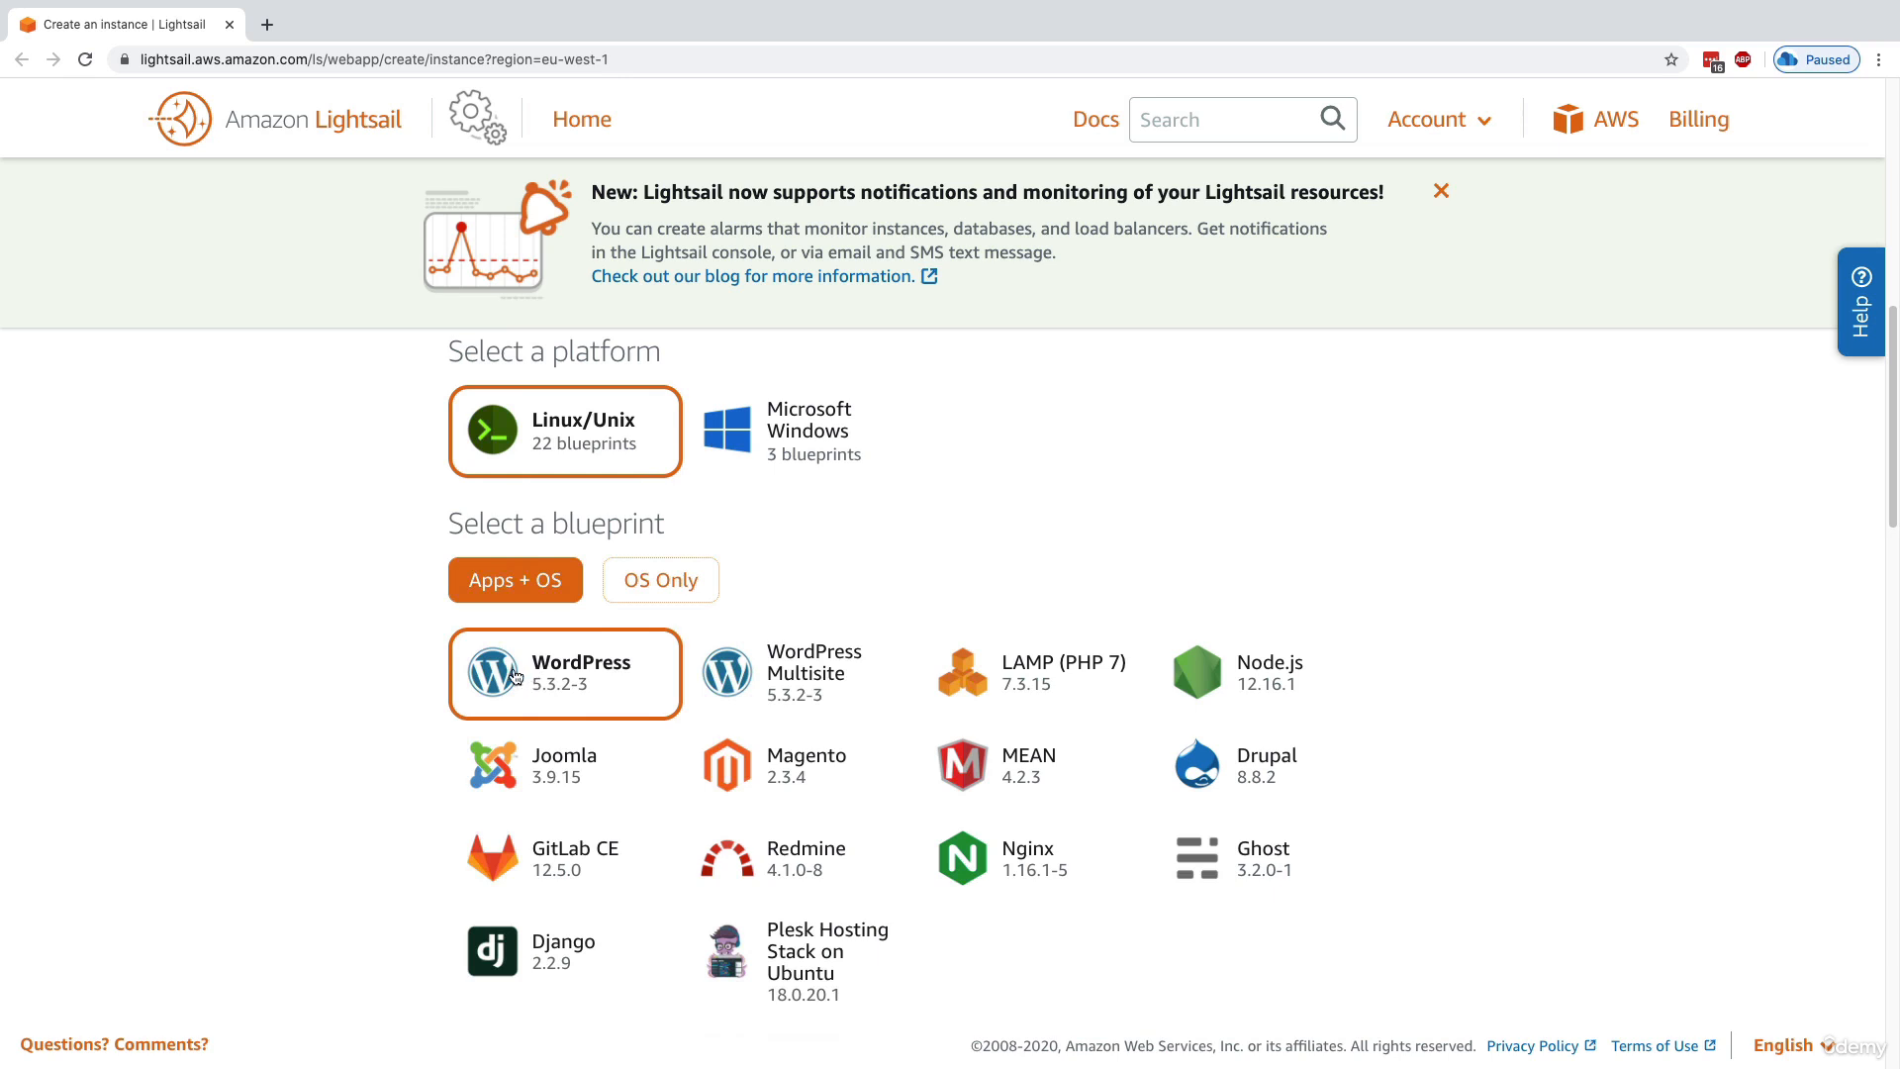
# Review the WordPress blueprint description and the optional launch script, SSH key pair and automatic snapshot settings
pyautogui.scroll(-1, 366, 706)
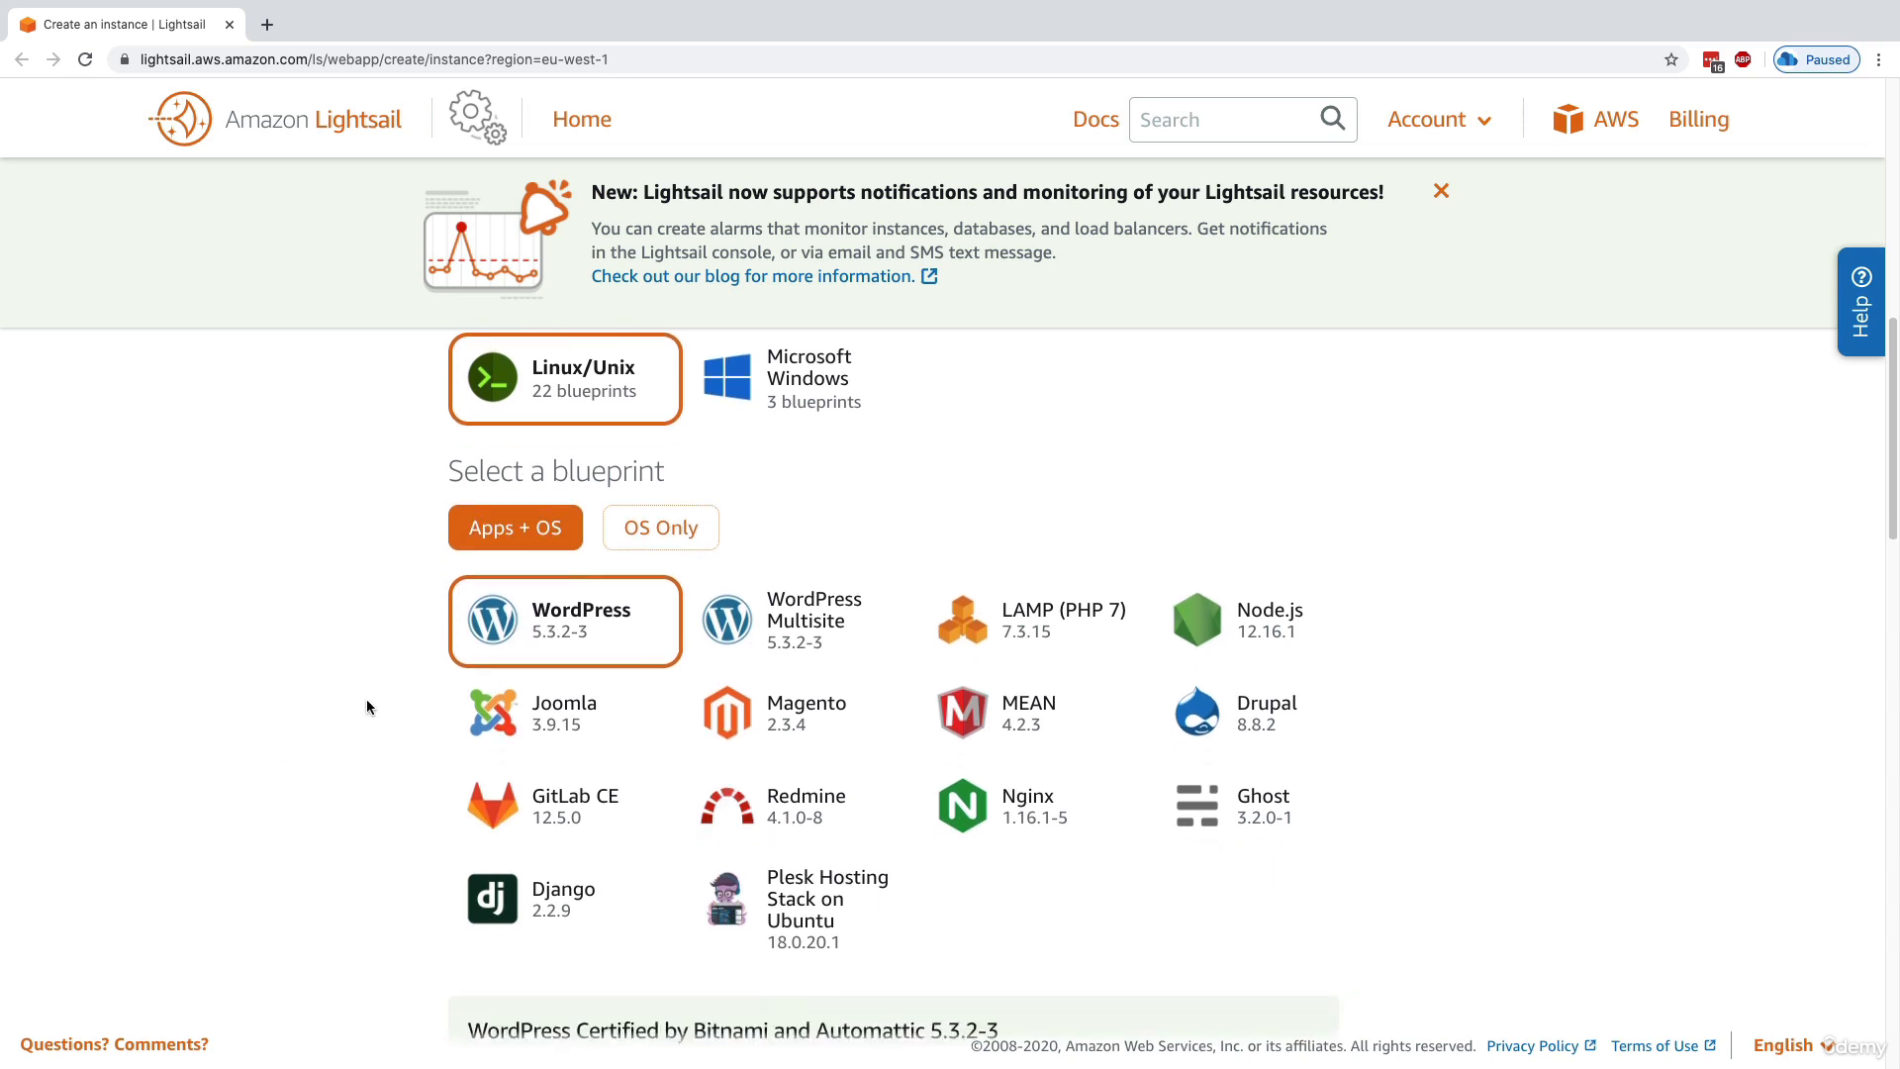
pyautogui.scroll(-1, 369, 715)
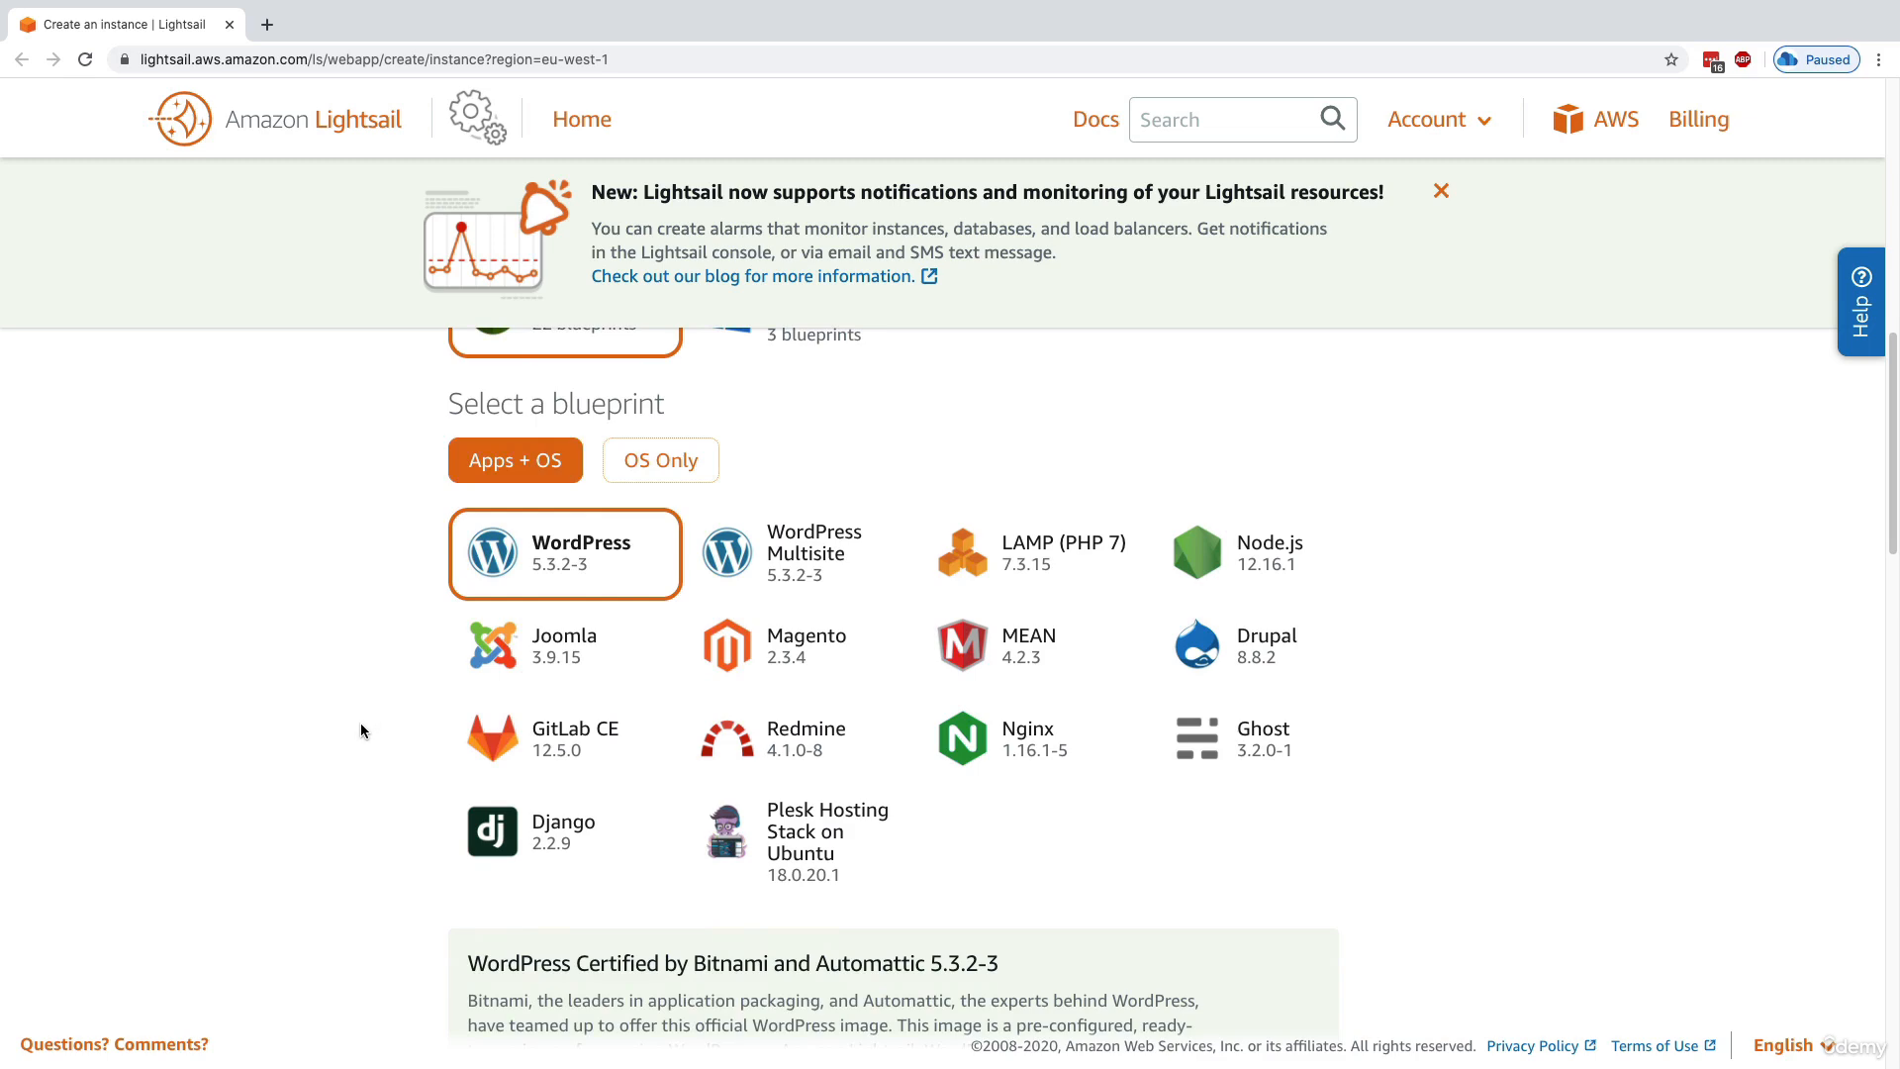
pyautogui.scroll(-5, 361, 724)
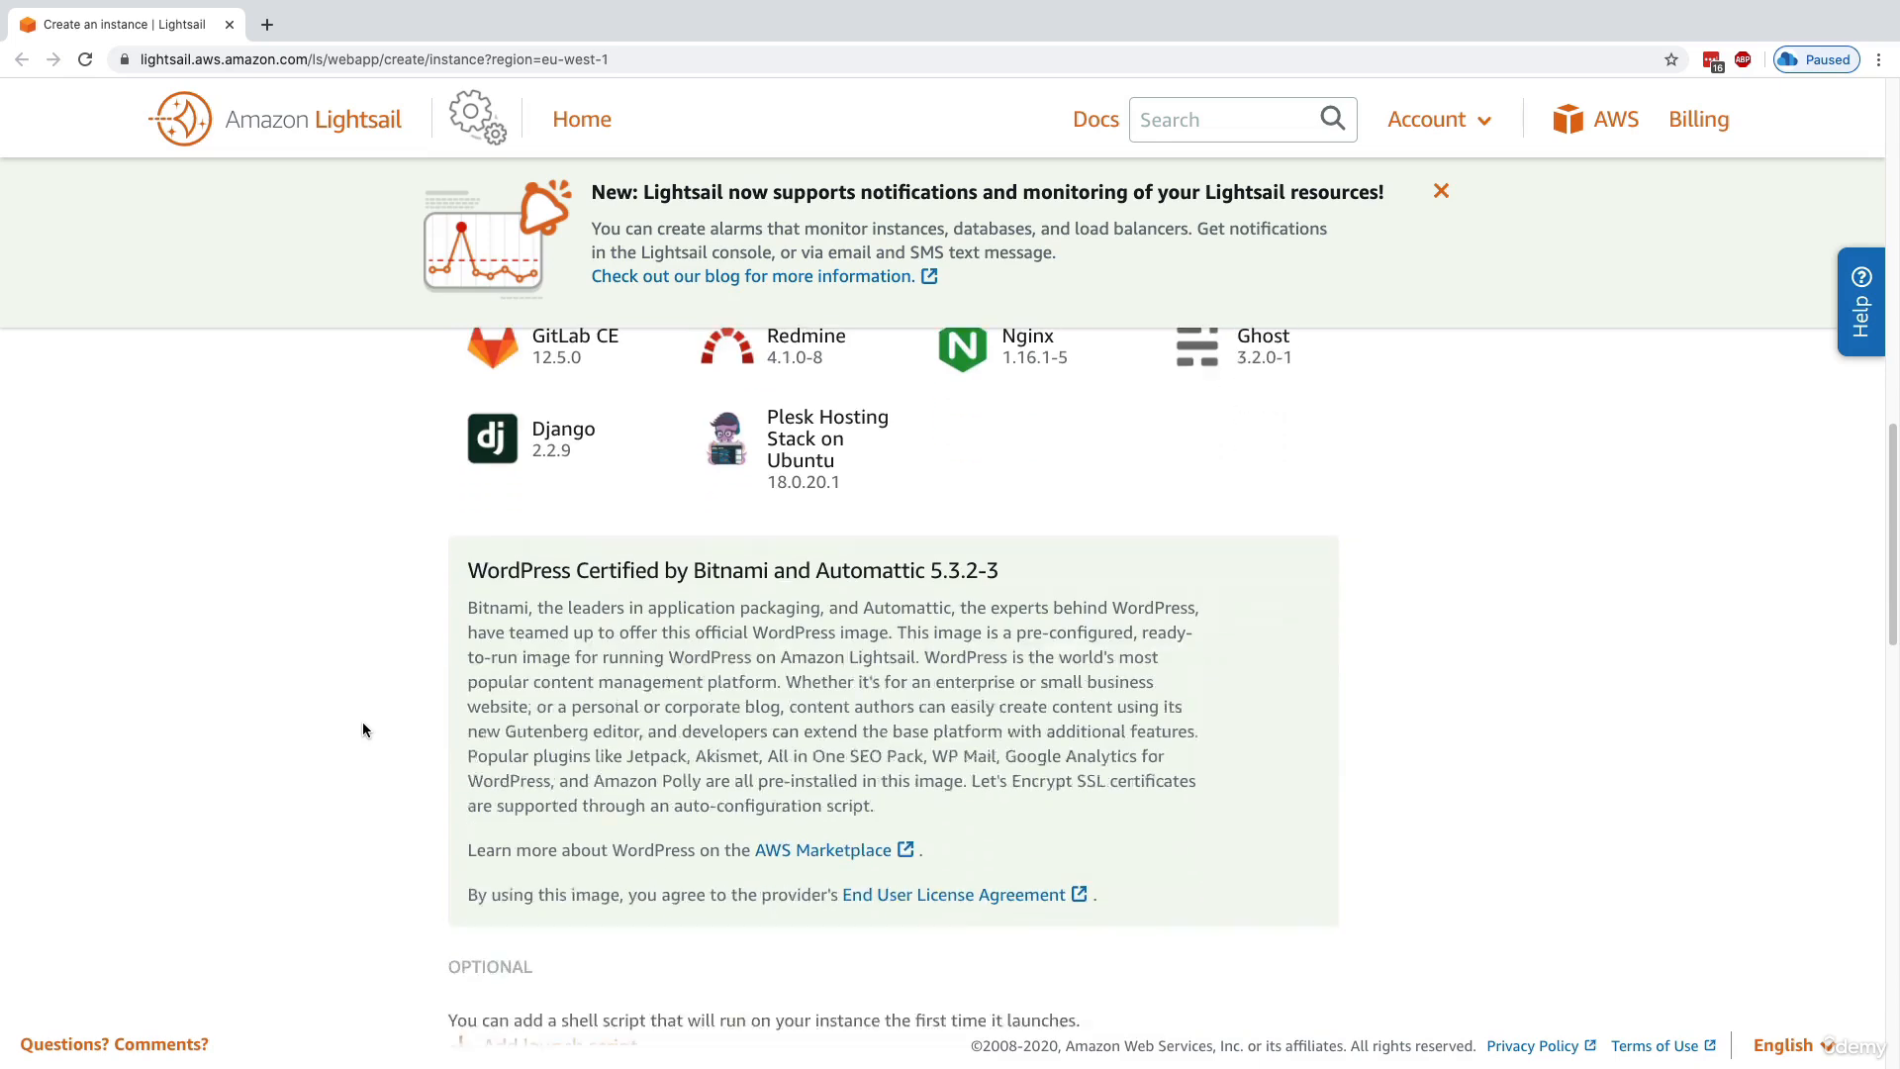
pyautogui.scroll(-3, 362, 730)
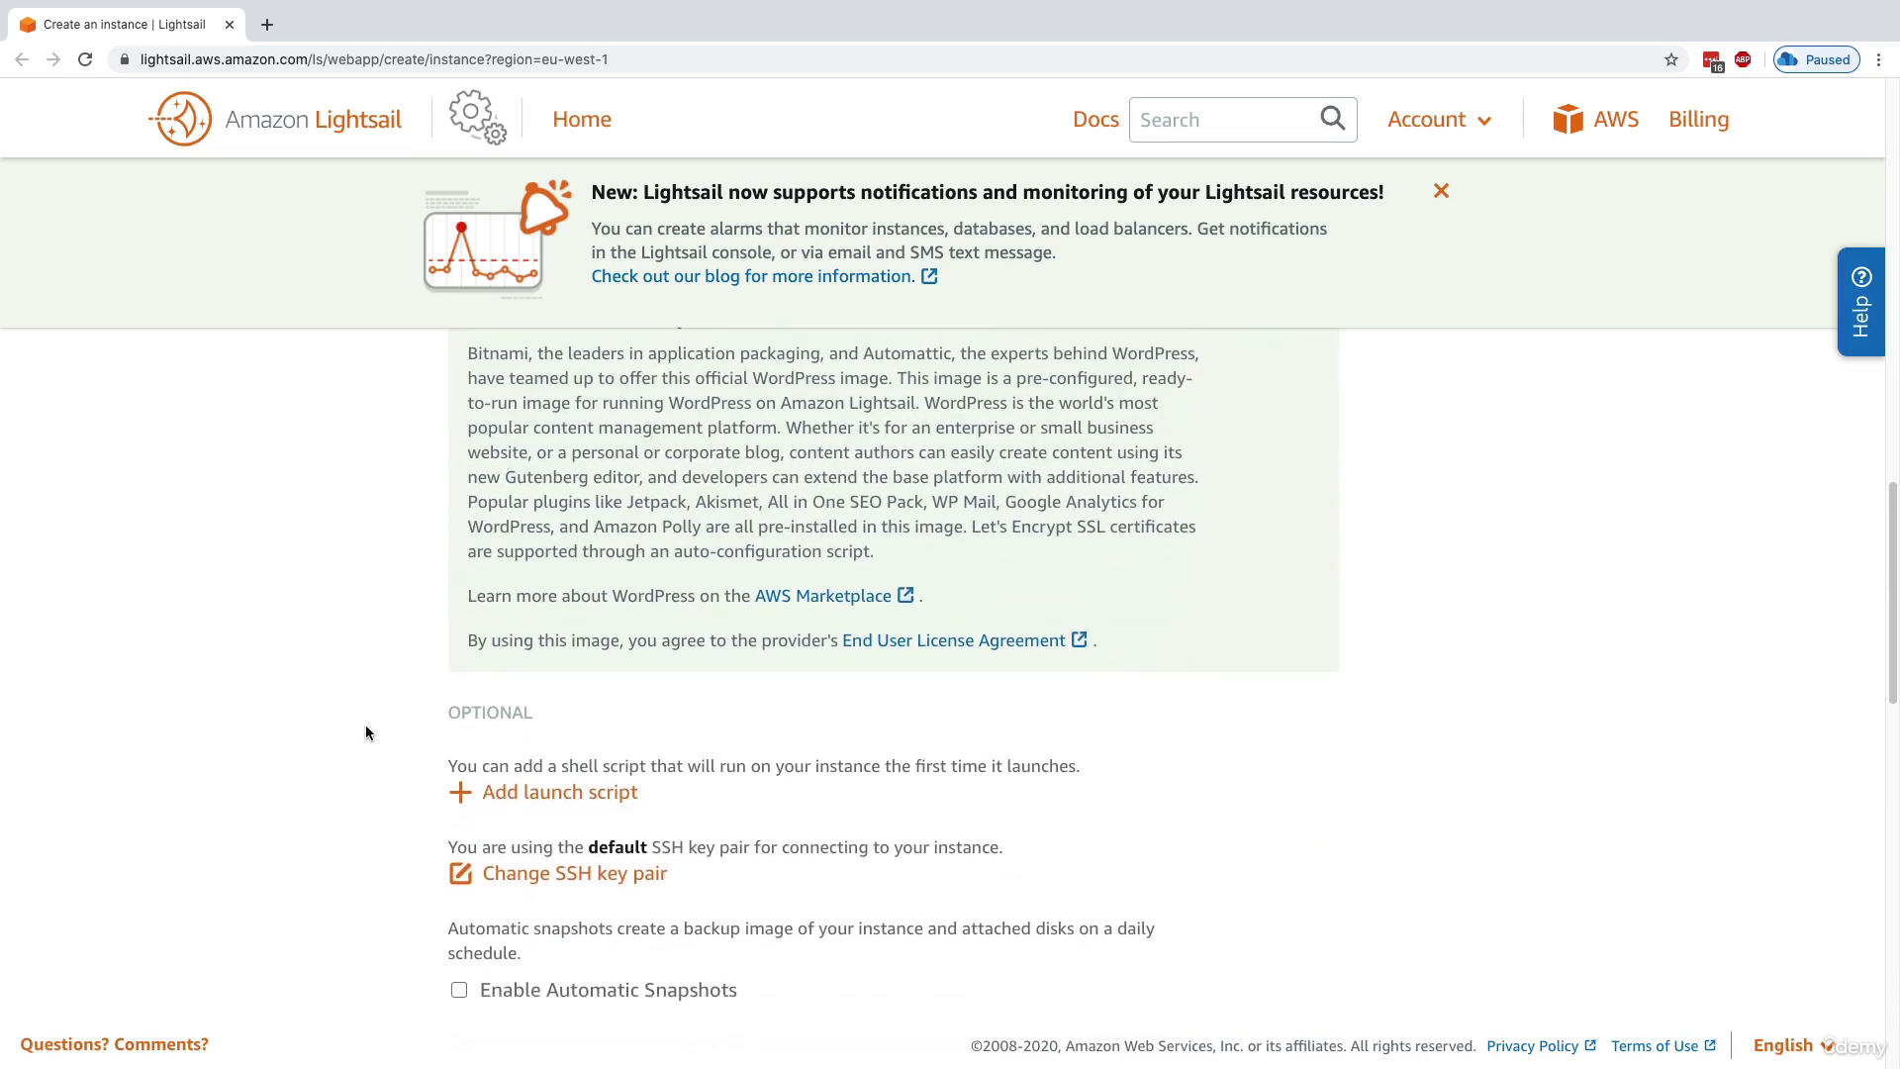
pyautogui.scroll(-3, 366, 732)
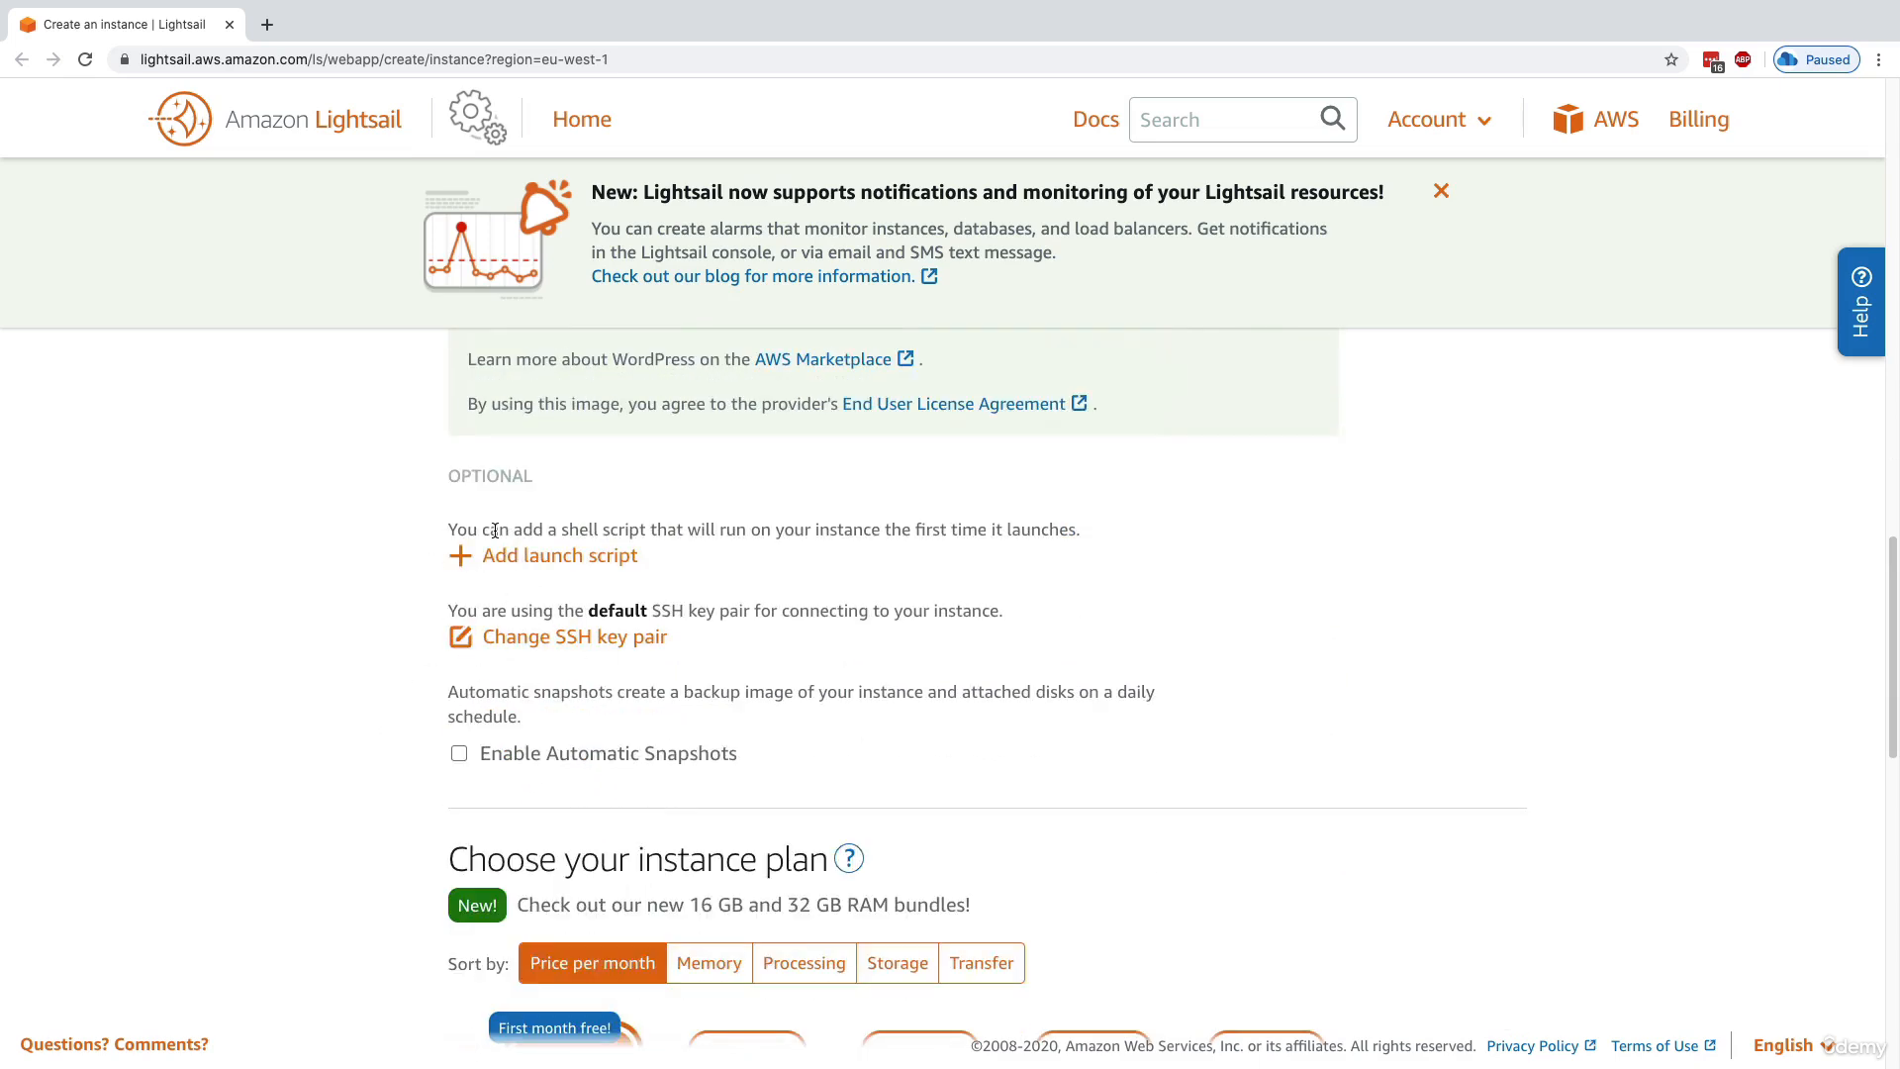
pyautogui.moveTo(495, 530); pyautogui.dragTo(640, 532)
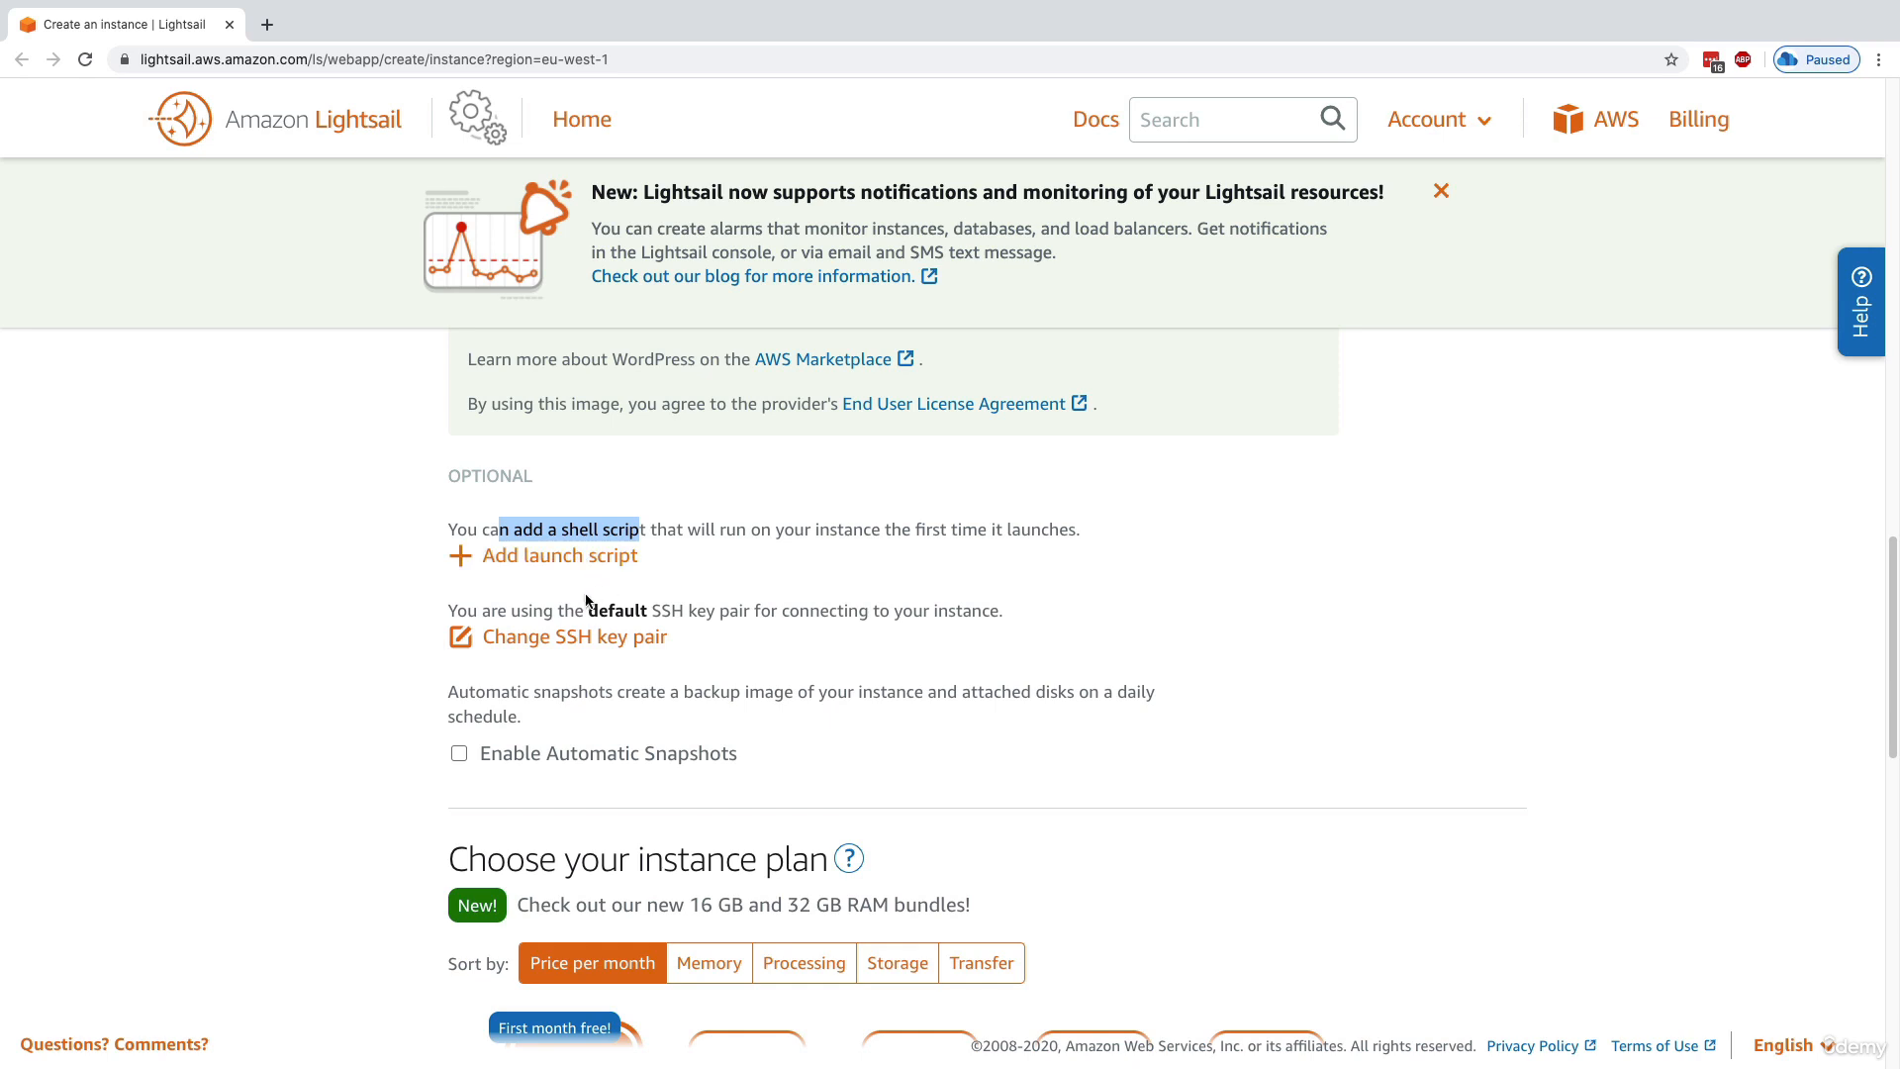
pyautogui.click(587, 603)
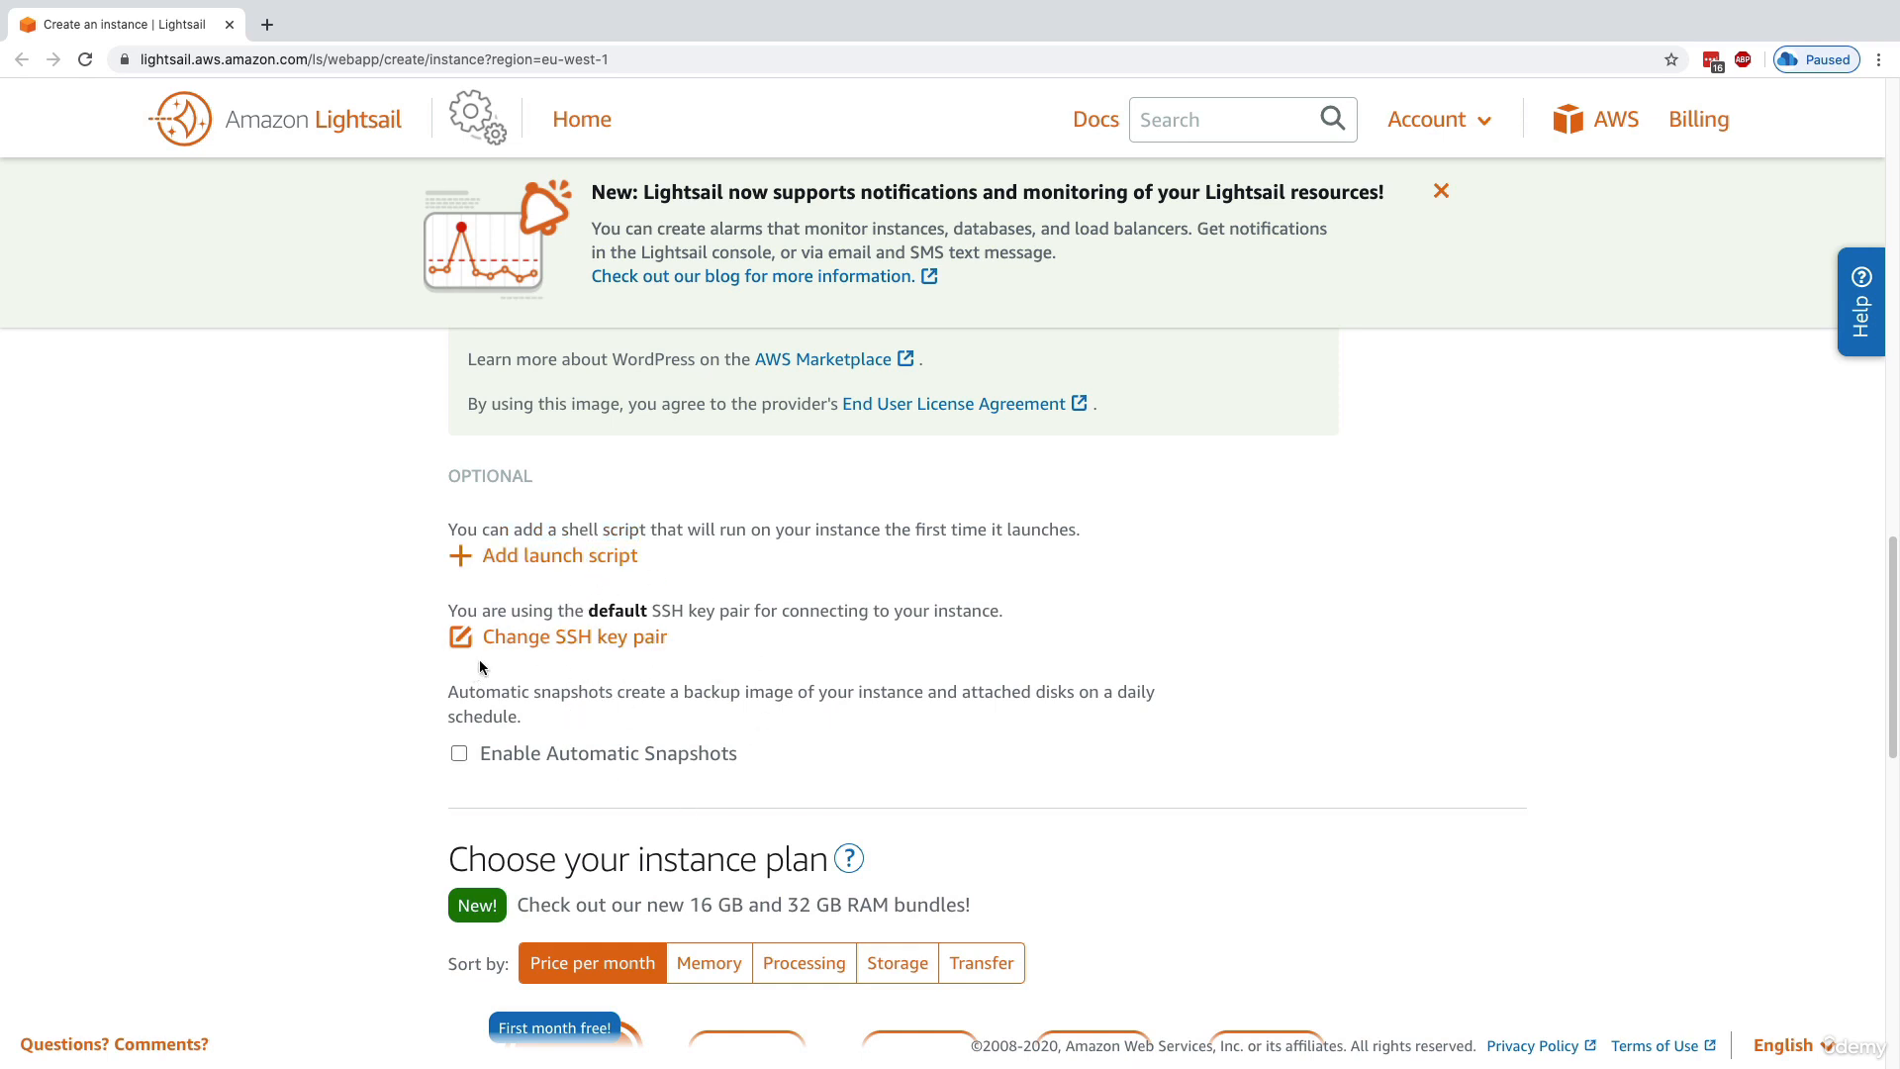
# Compare the monthly instance plans from $3.5 to $160 USD, including memory, processing, storage and transfer
pyautogui.scroll(-5, 395, 696)
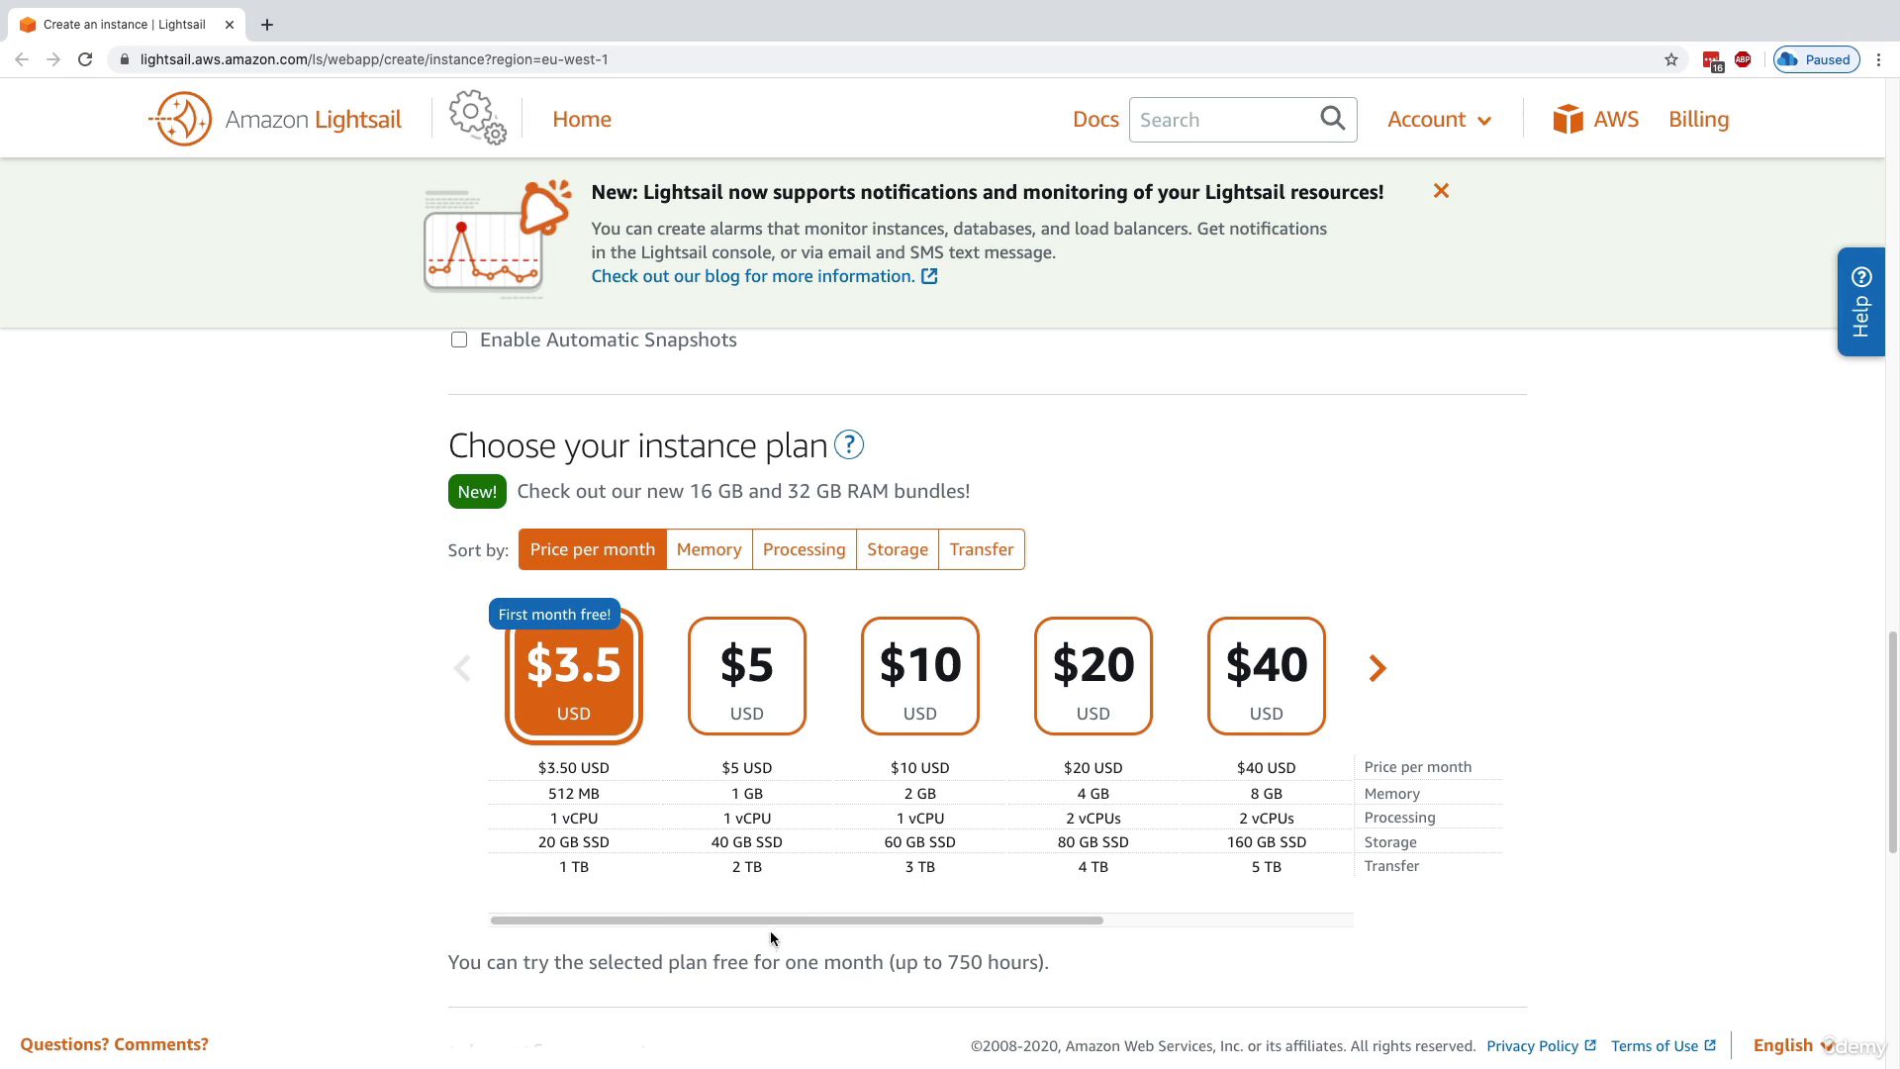
pyautogui.moveTo(790, 923); pyautogui.dragTo(682, 940)
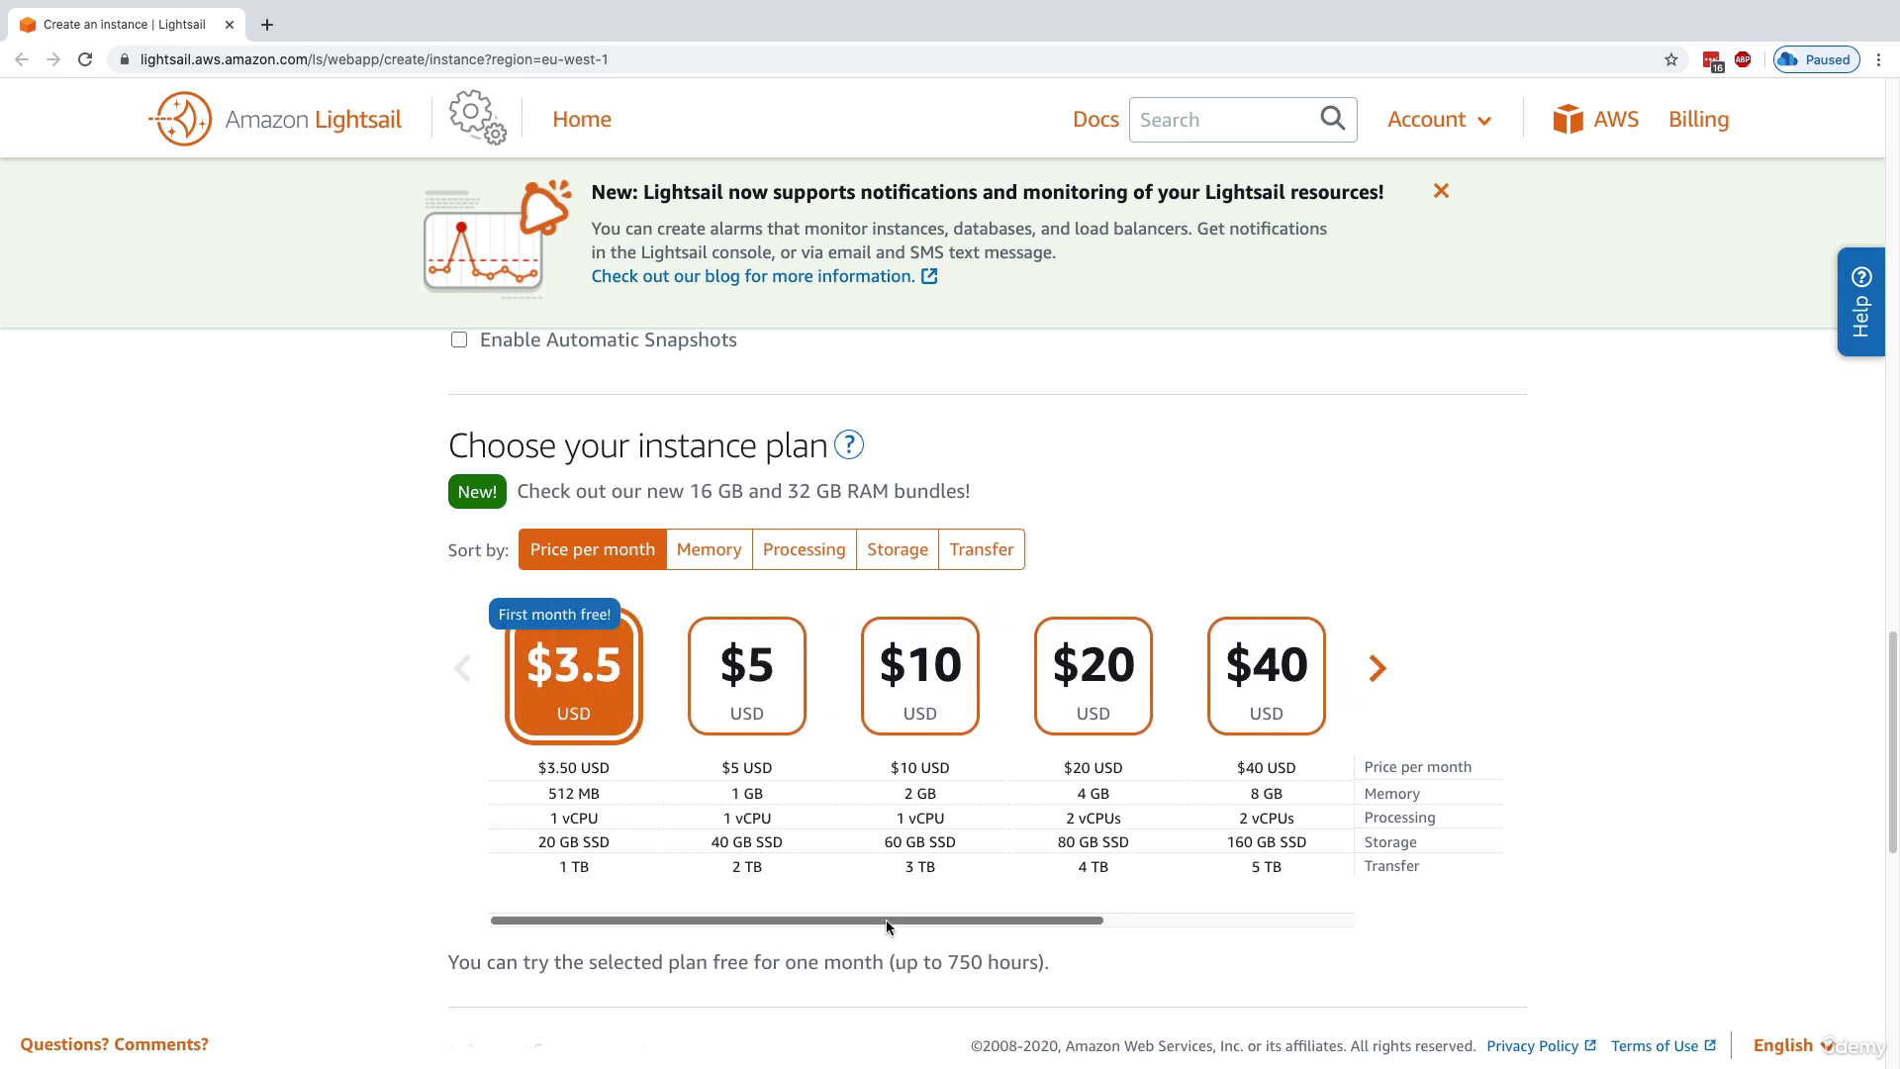
pyautogui.moveTo(887, 919); pyautogui.dragTo(1239, 934)
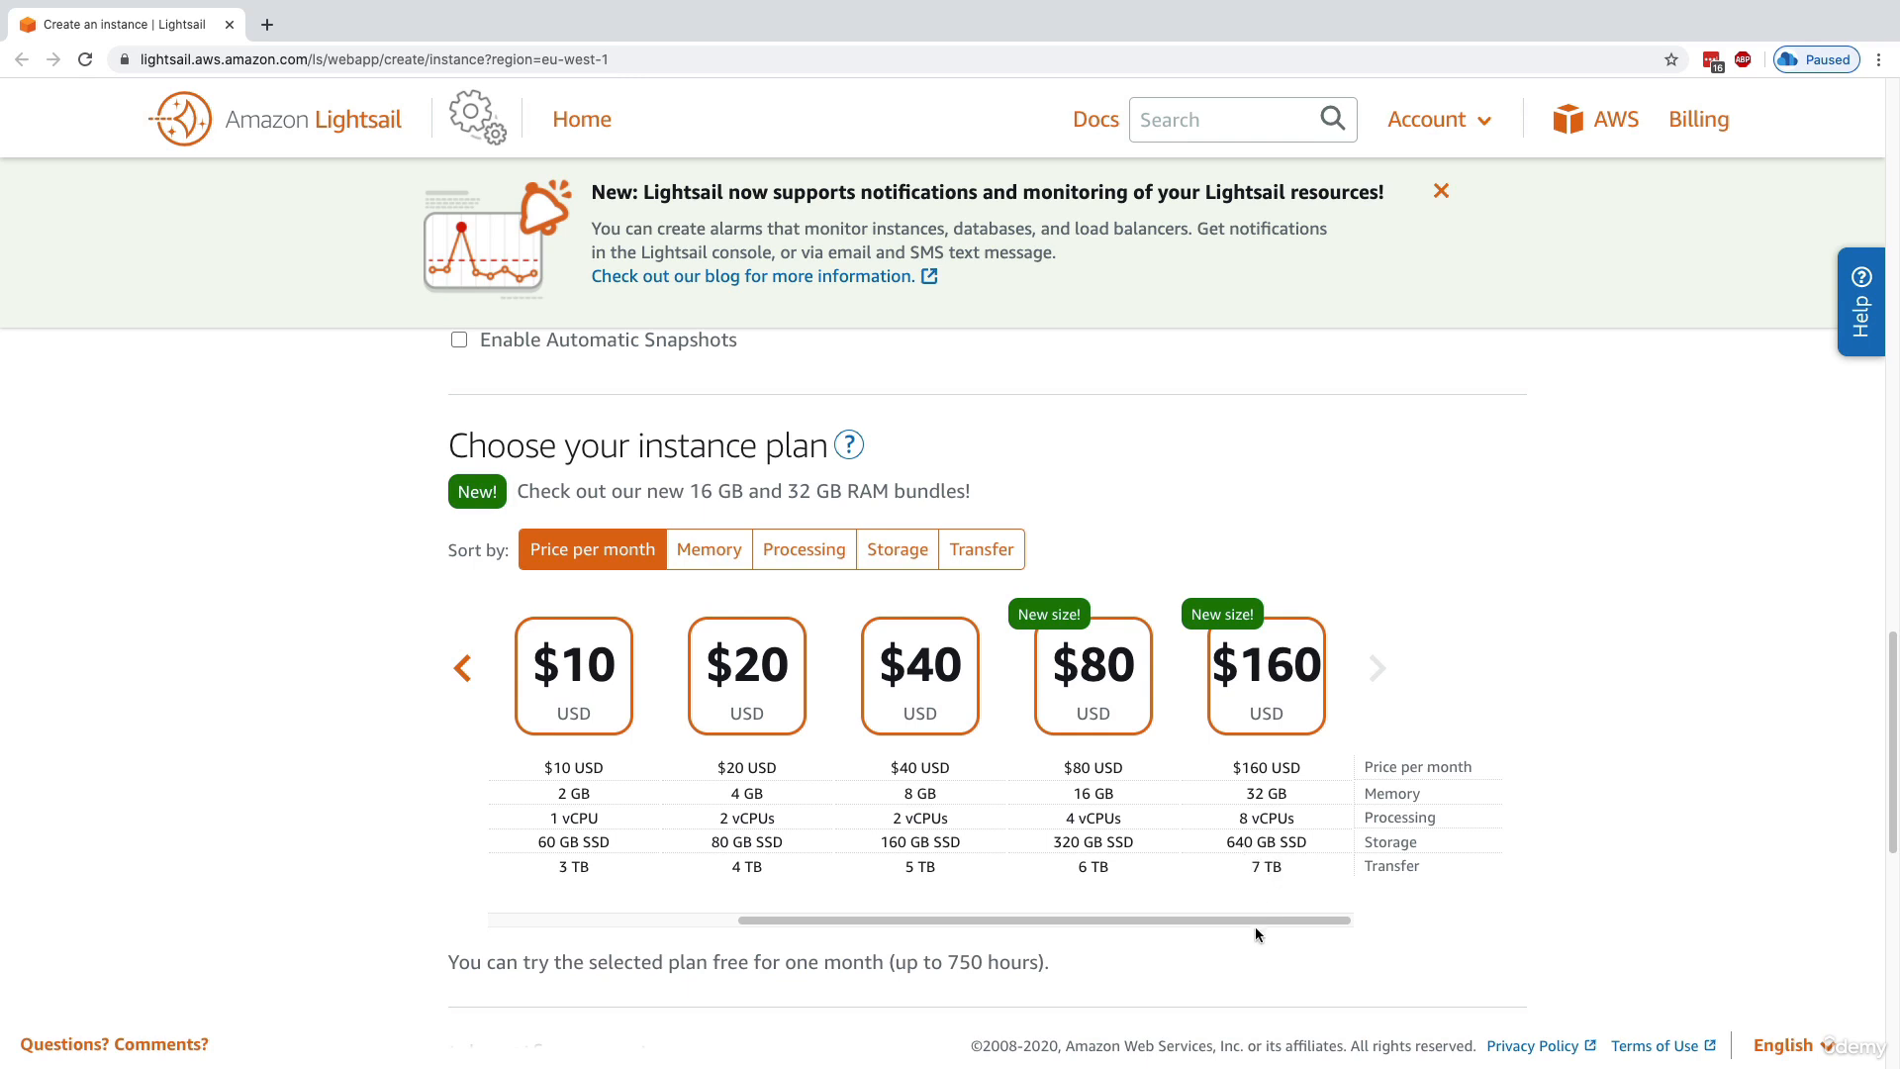
pyautogui.moveTo(1255, 920); pyautogui.dragTo(916, 921)
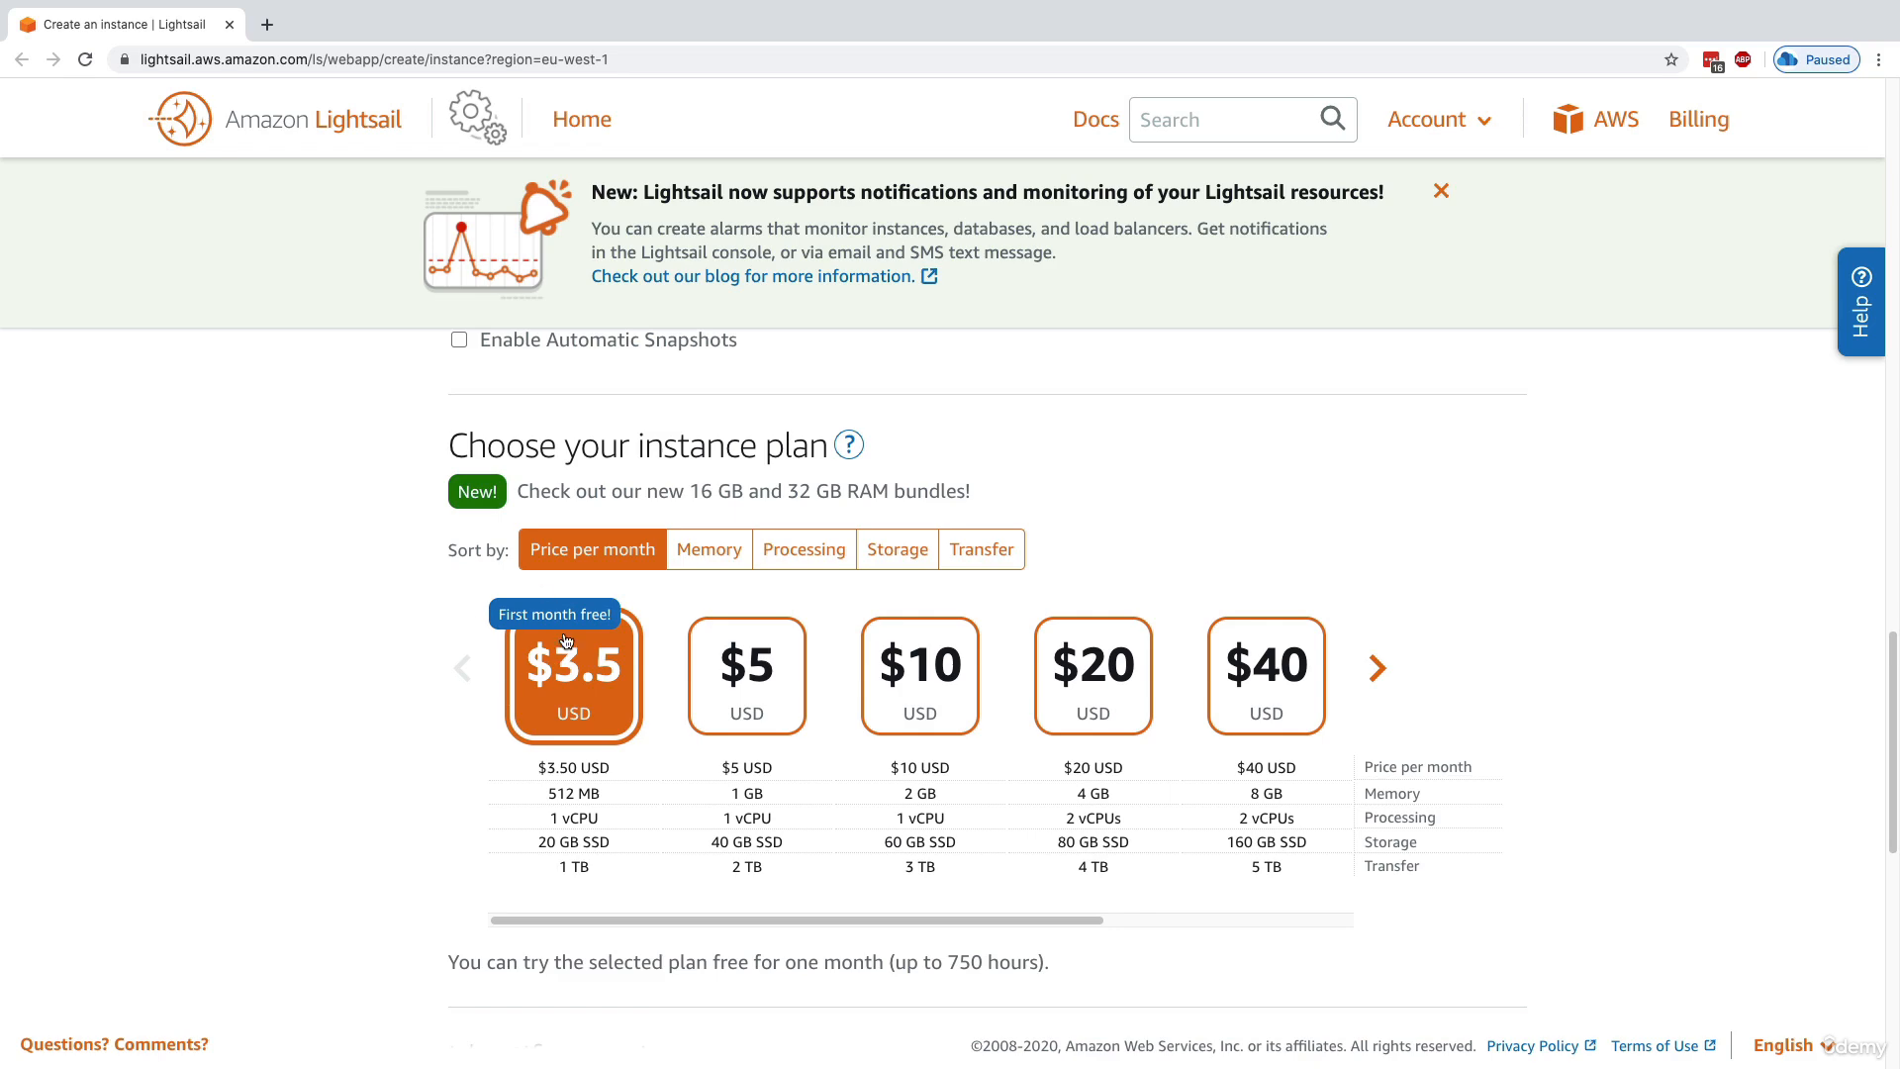
# Create one instance named WordPress-1 on the $3.5 plan and dismiss the GoDaddy Pro Sites recommendation
pyautogui.scroll(-5, 574, 701)
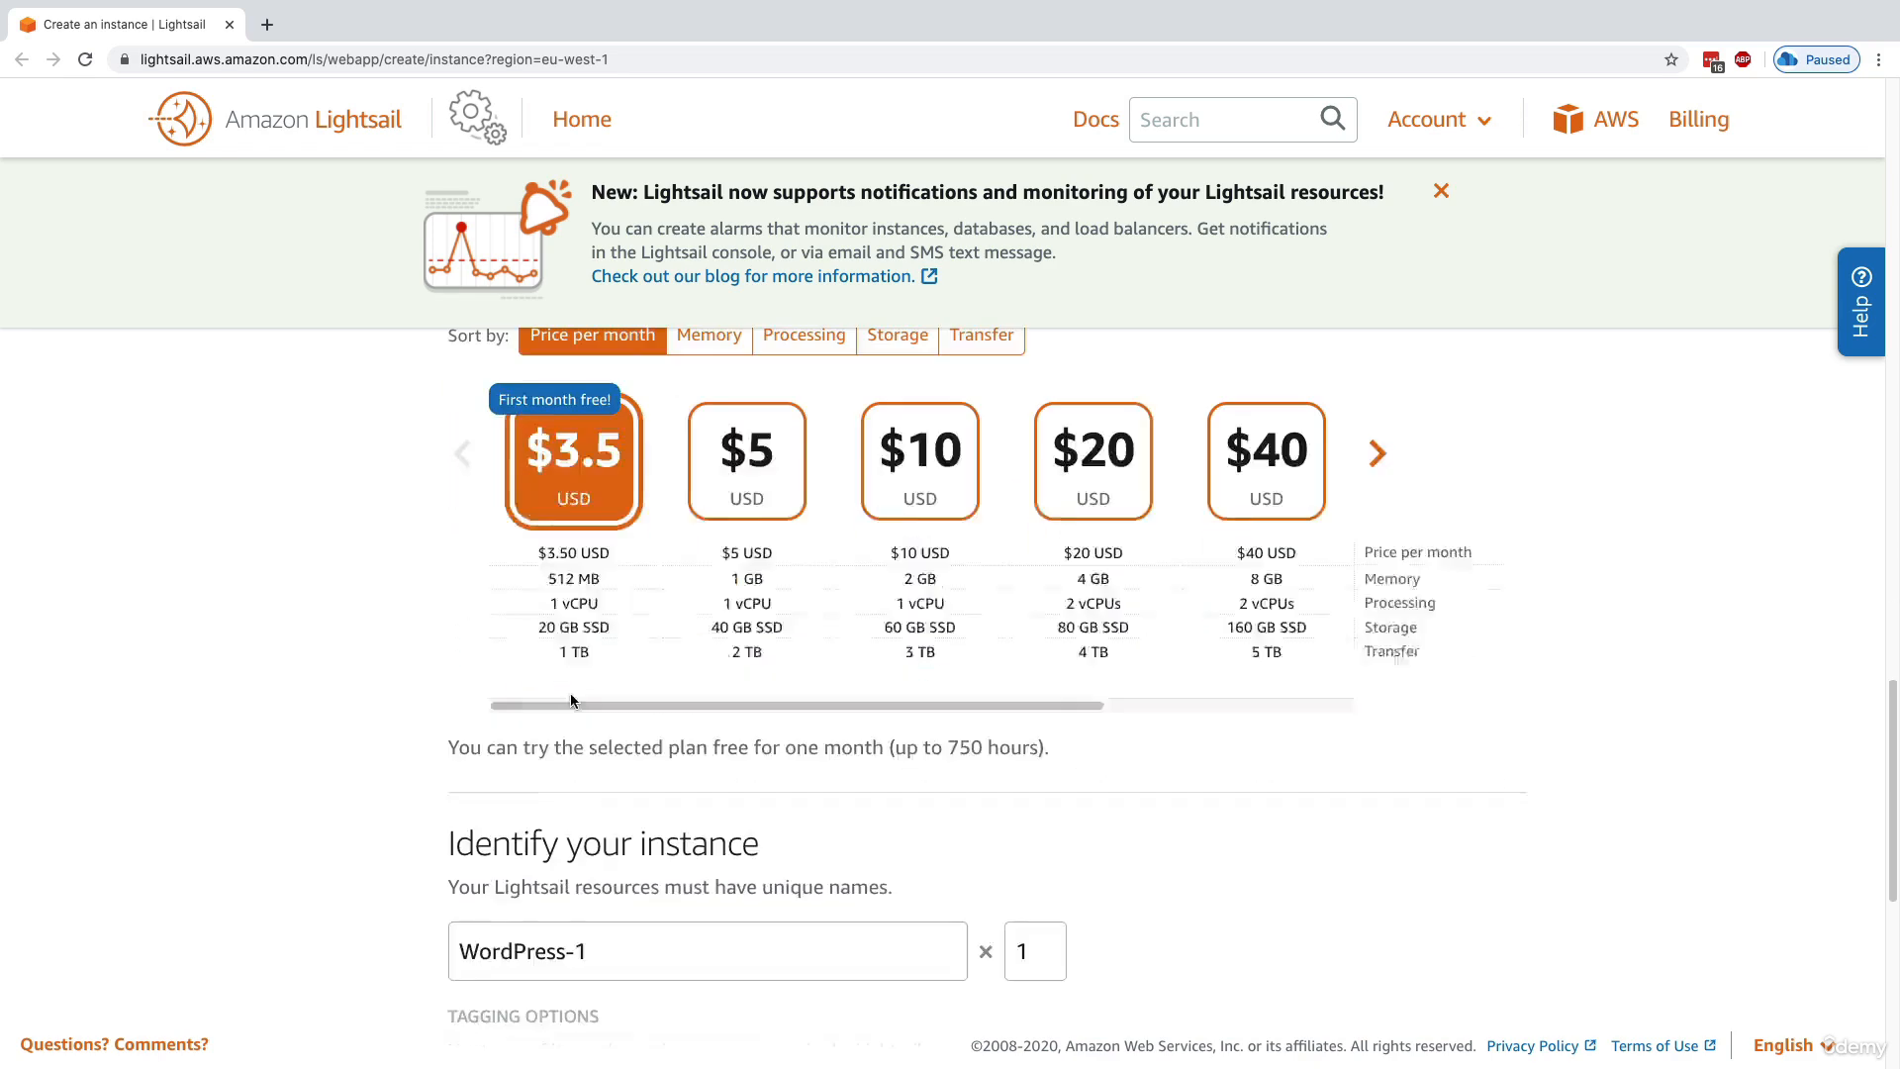
pyautogui.moveTo(459, 737); pyautogui.dragTo(588, 737)
pyautogui.scroll(-3, 588, 737)
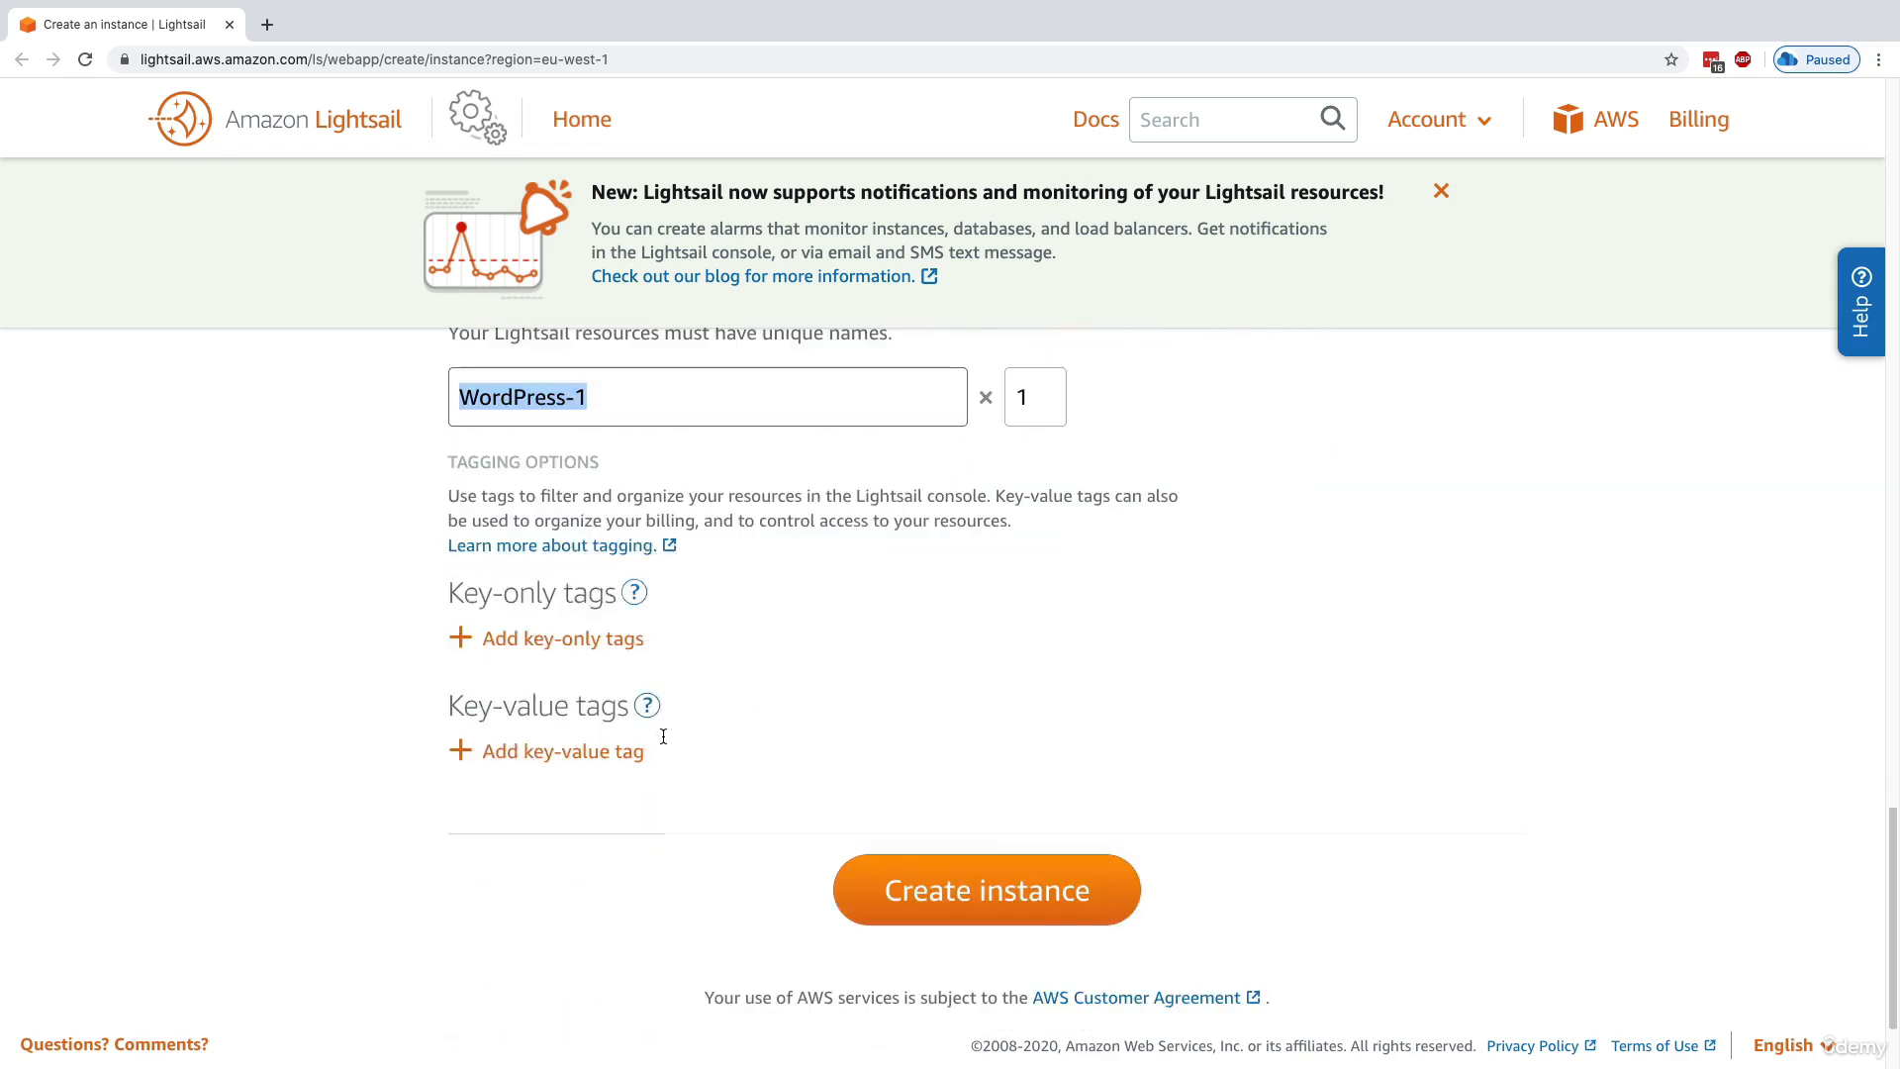
pyautogui.click(995, 861)
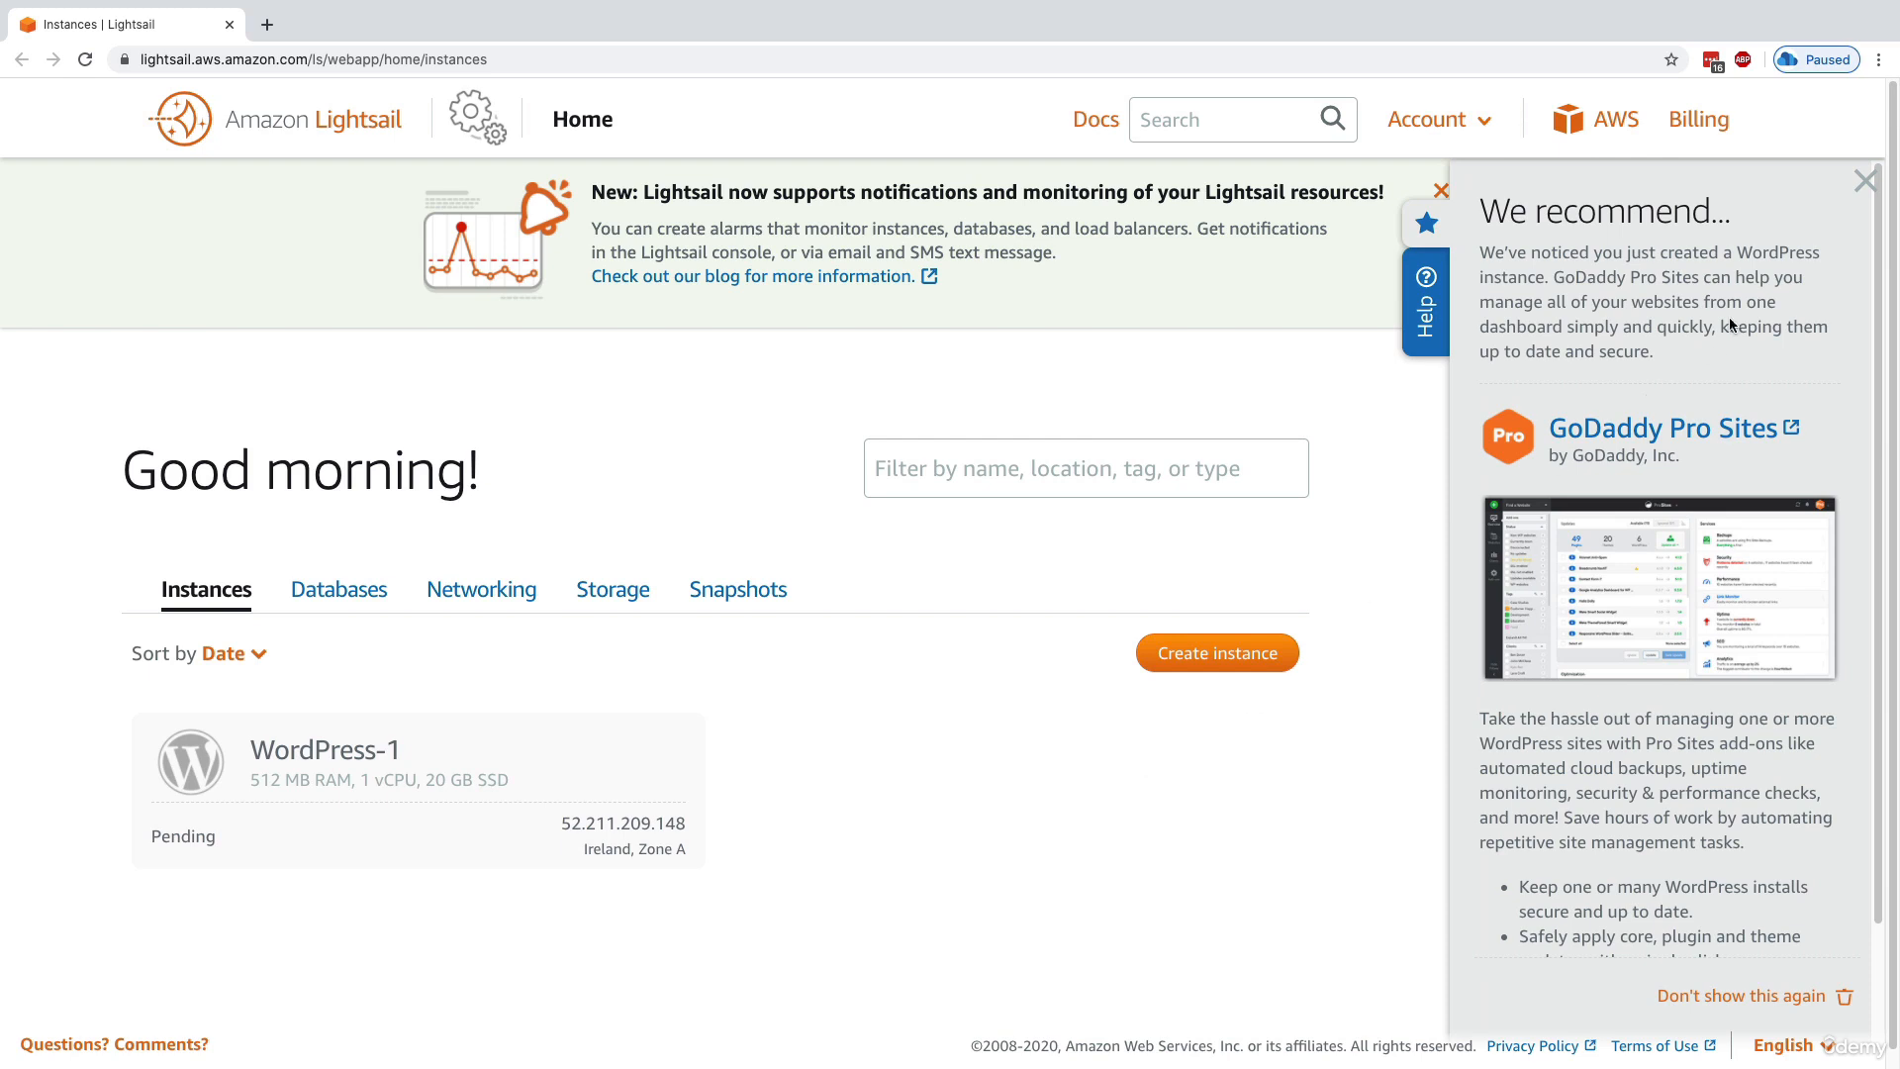
pyautogui.click(1855, 168)
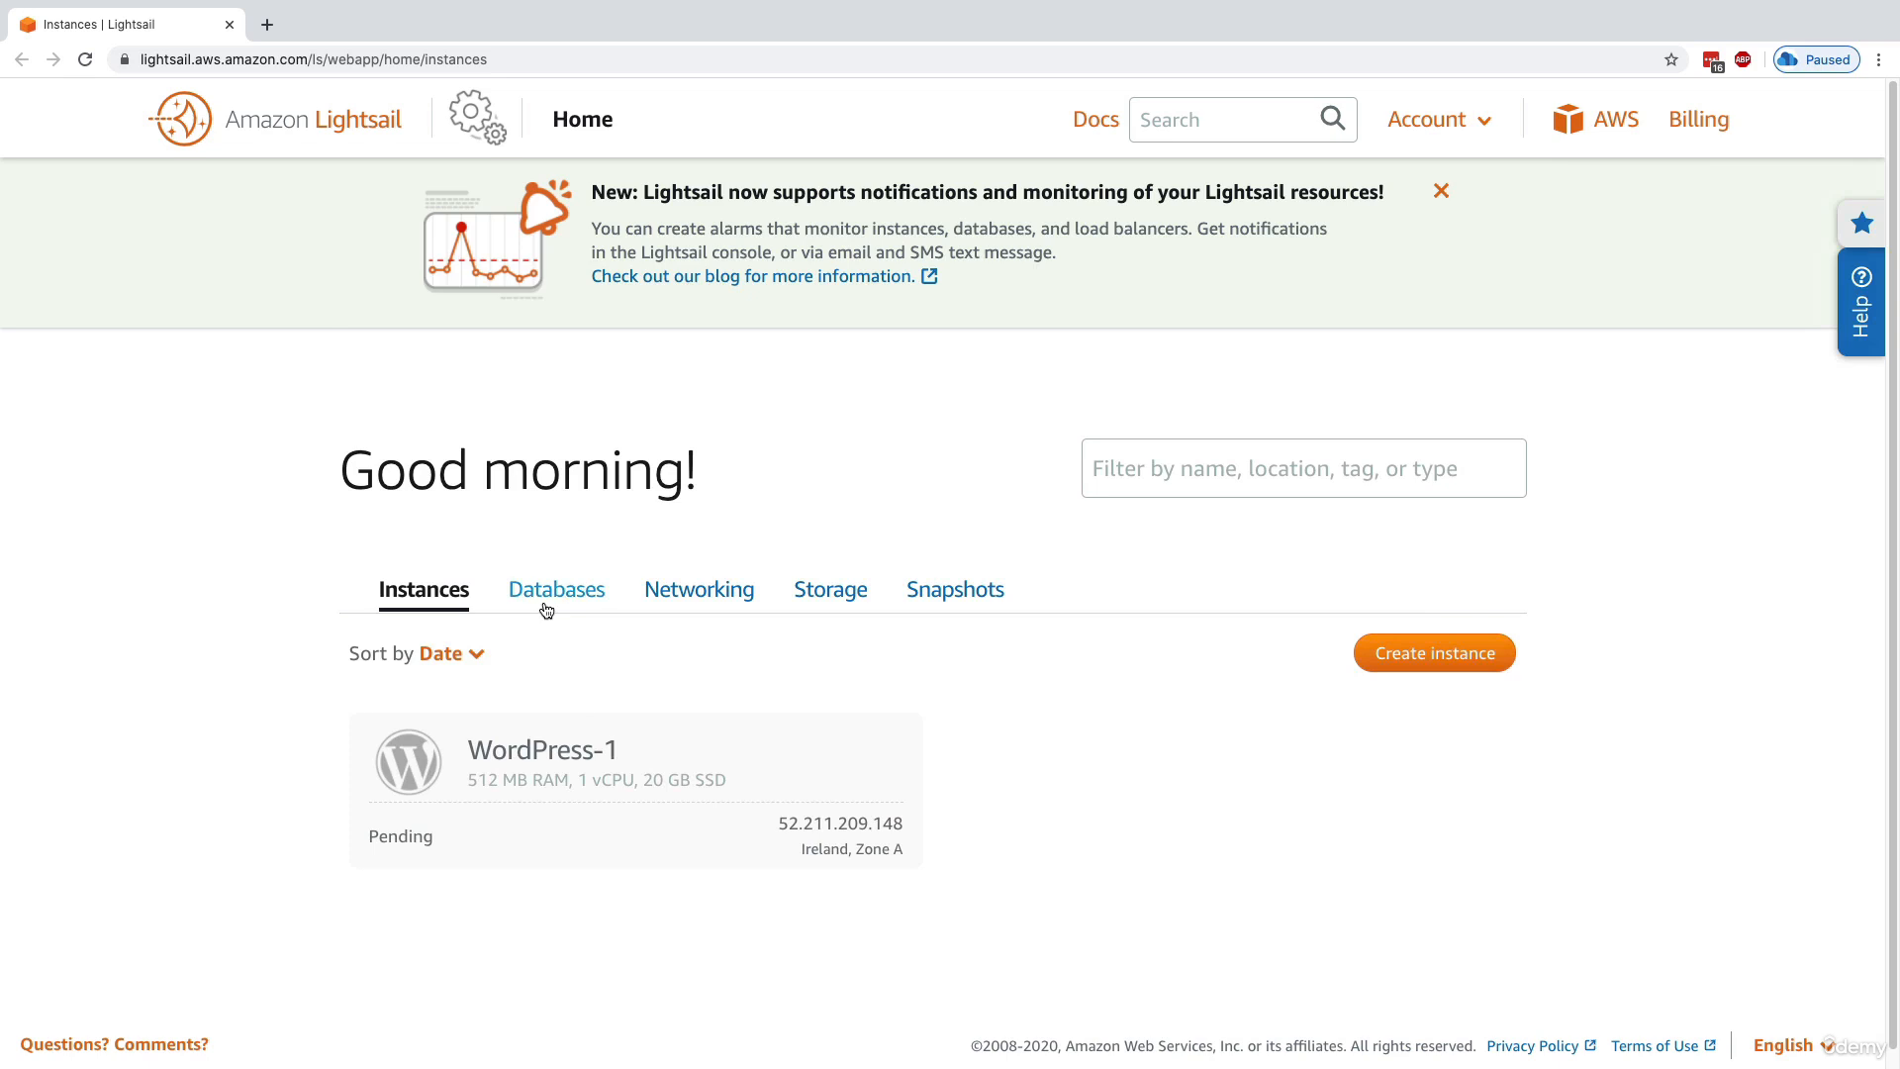
# Go to the Lightsail databases and open the form for creating a database
pyautogui.click(546, 610)
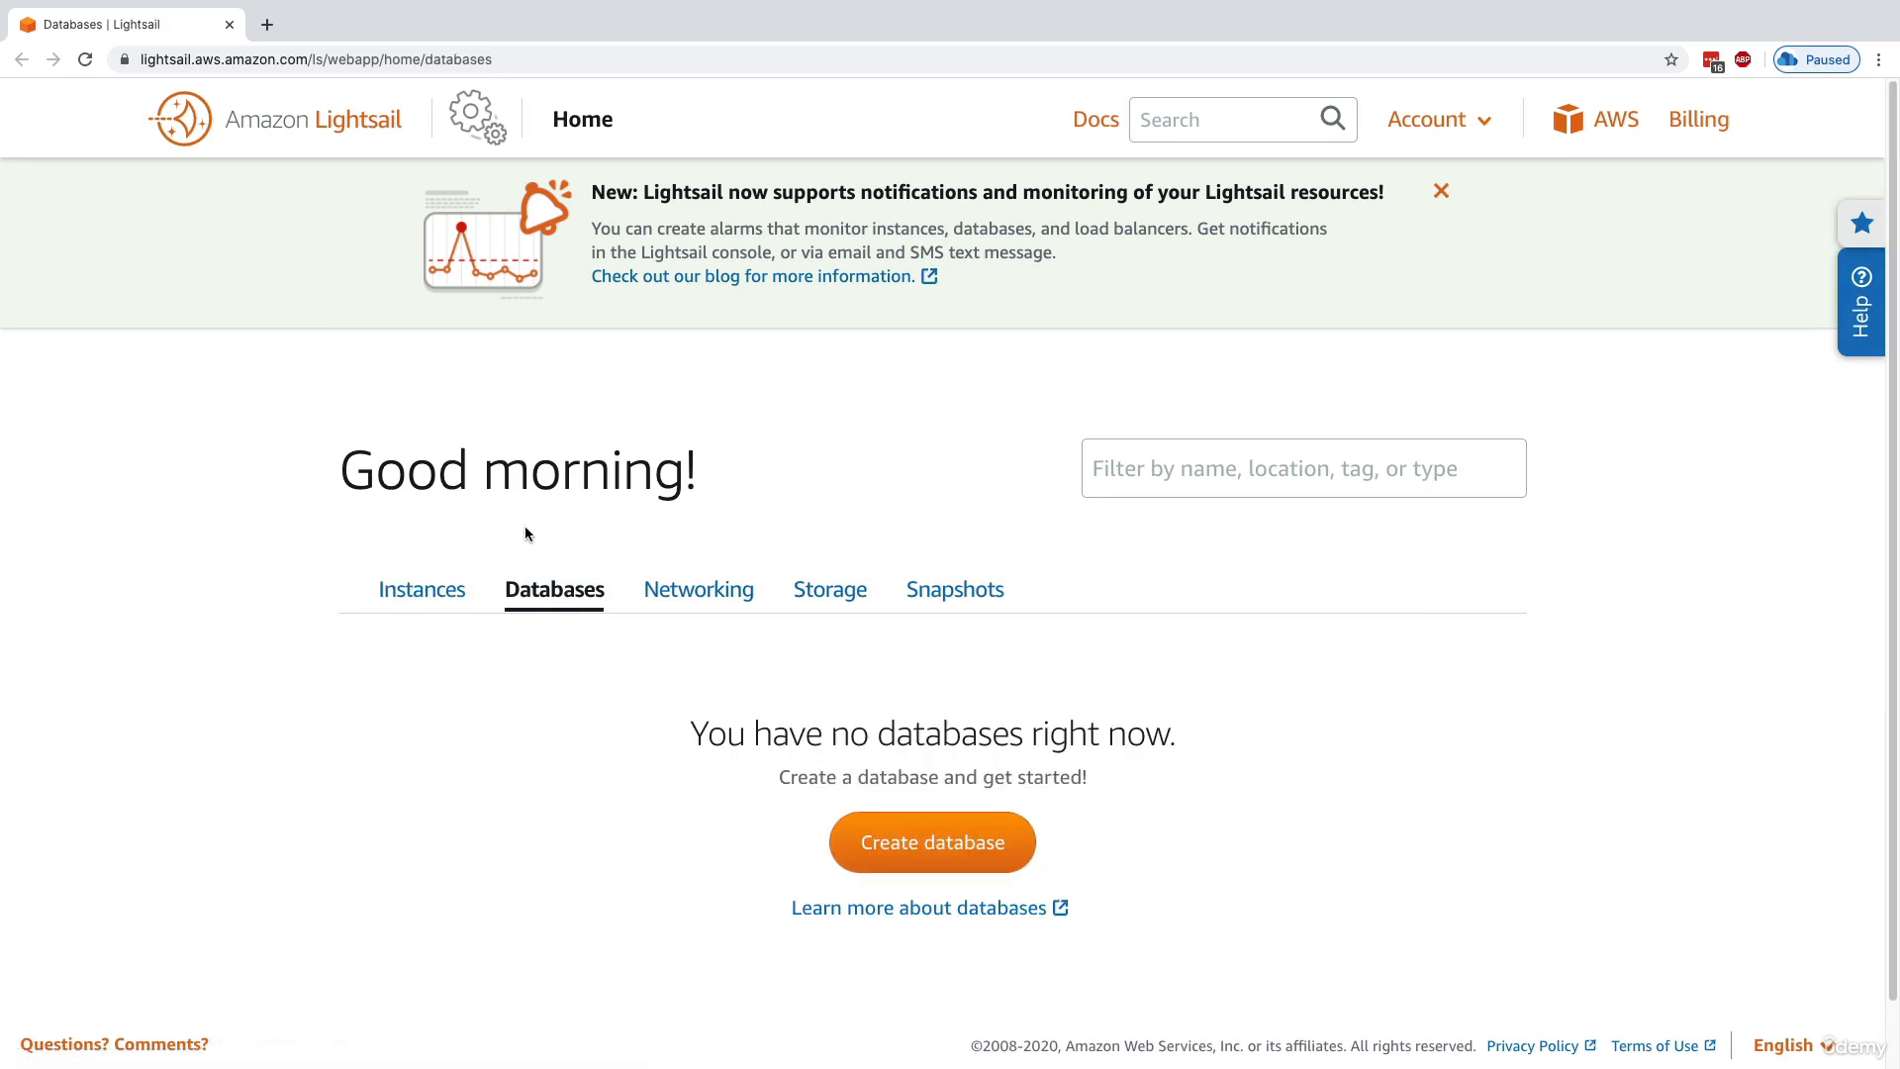
pyautogui.scroll(-2, 525, 534)
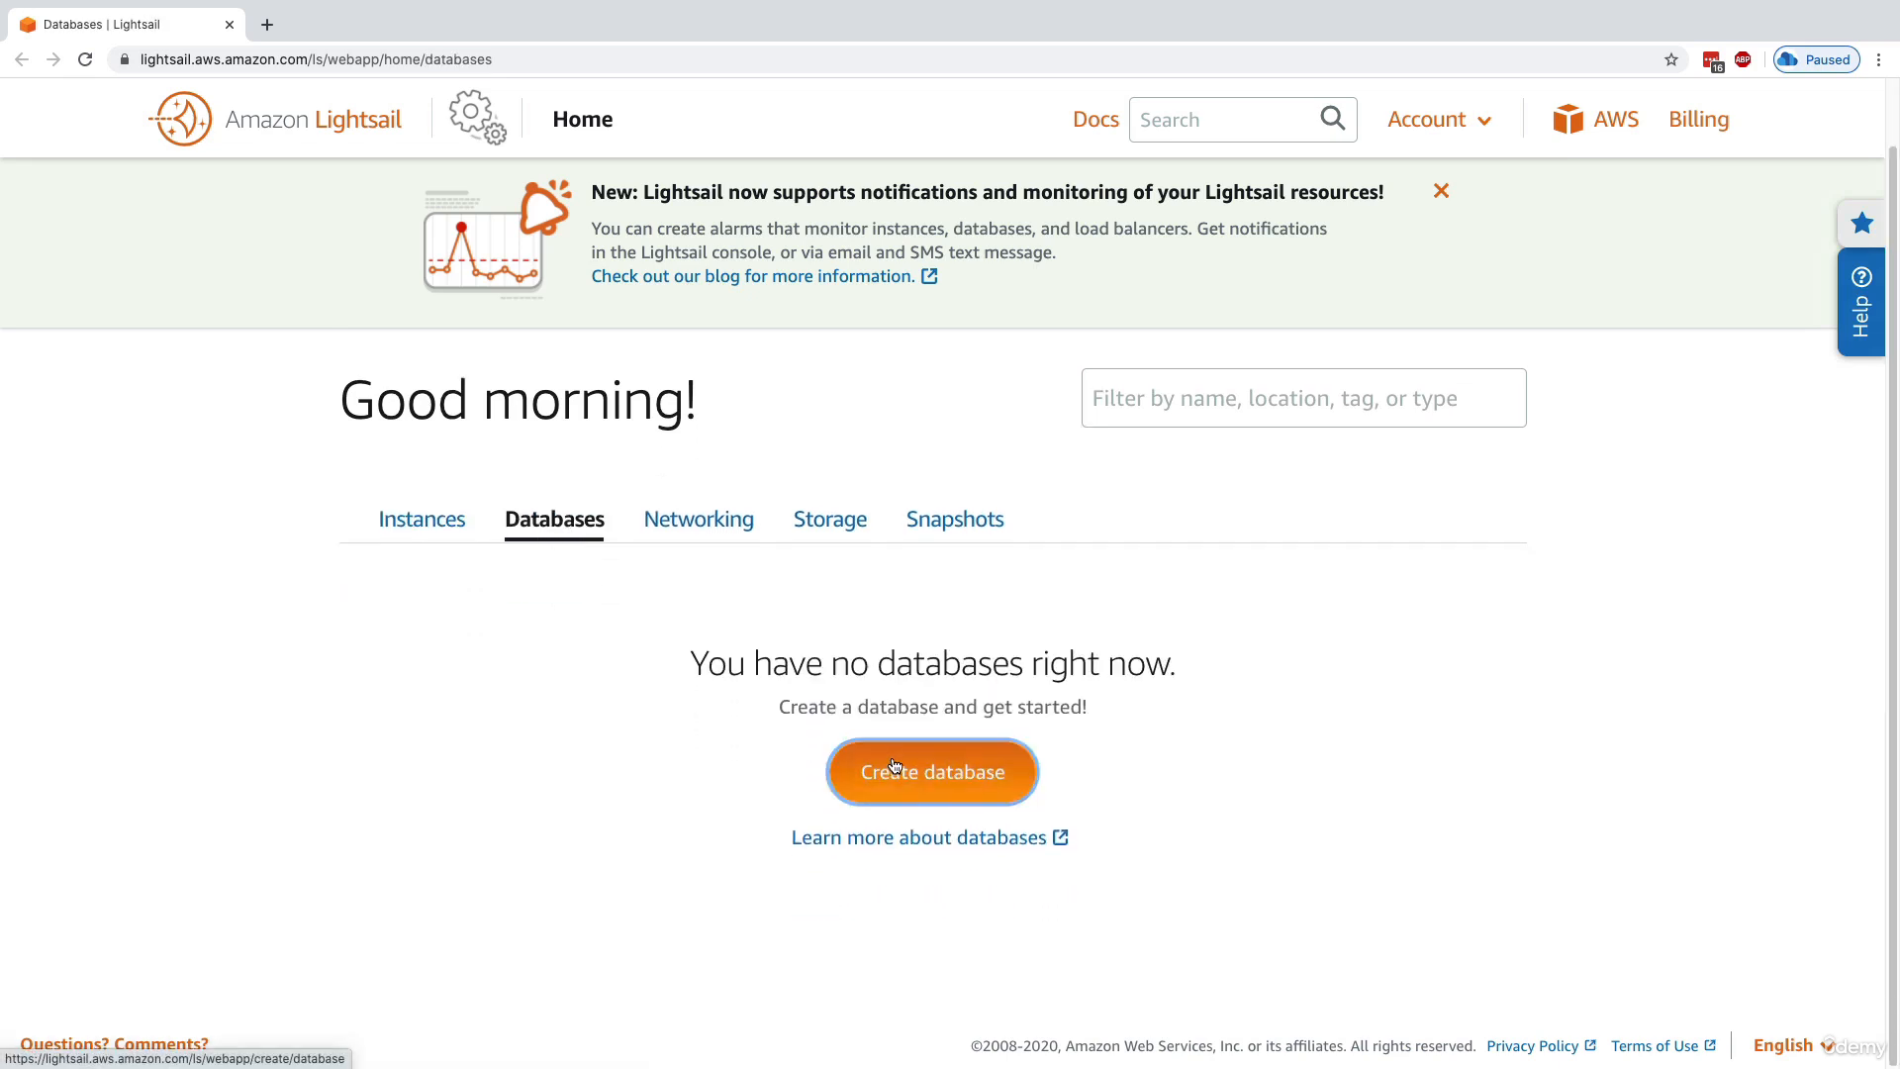
pyautogui.click(931, 772)
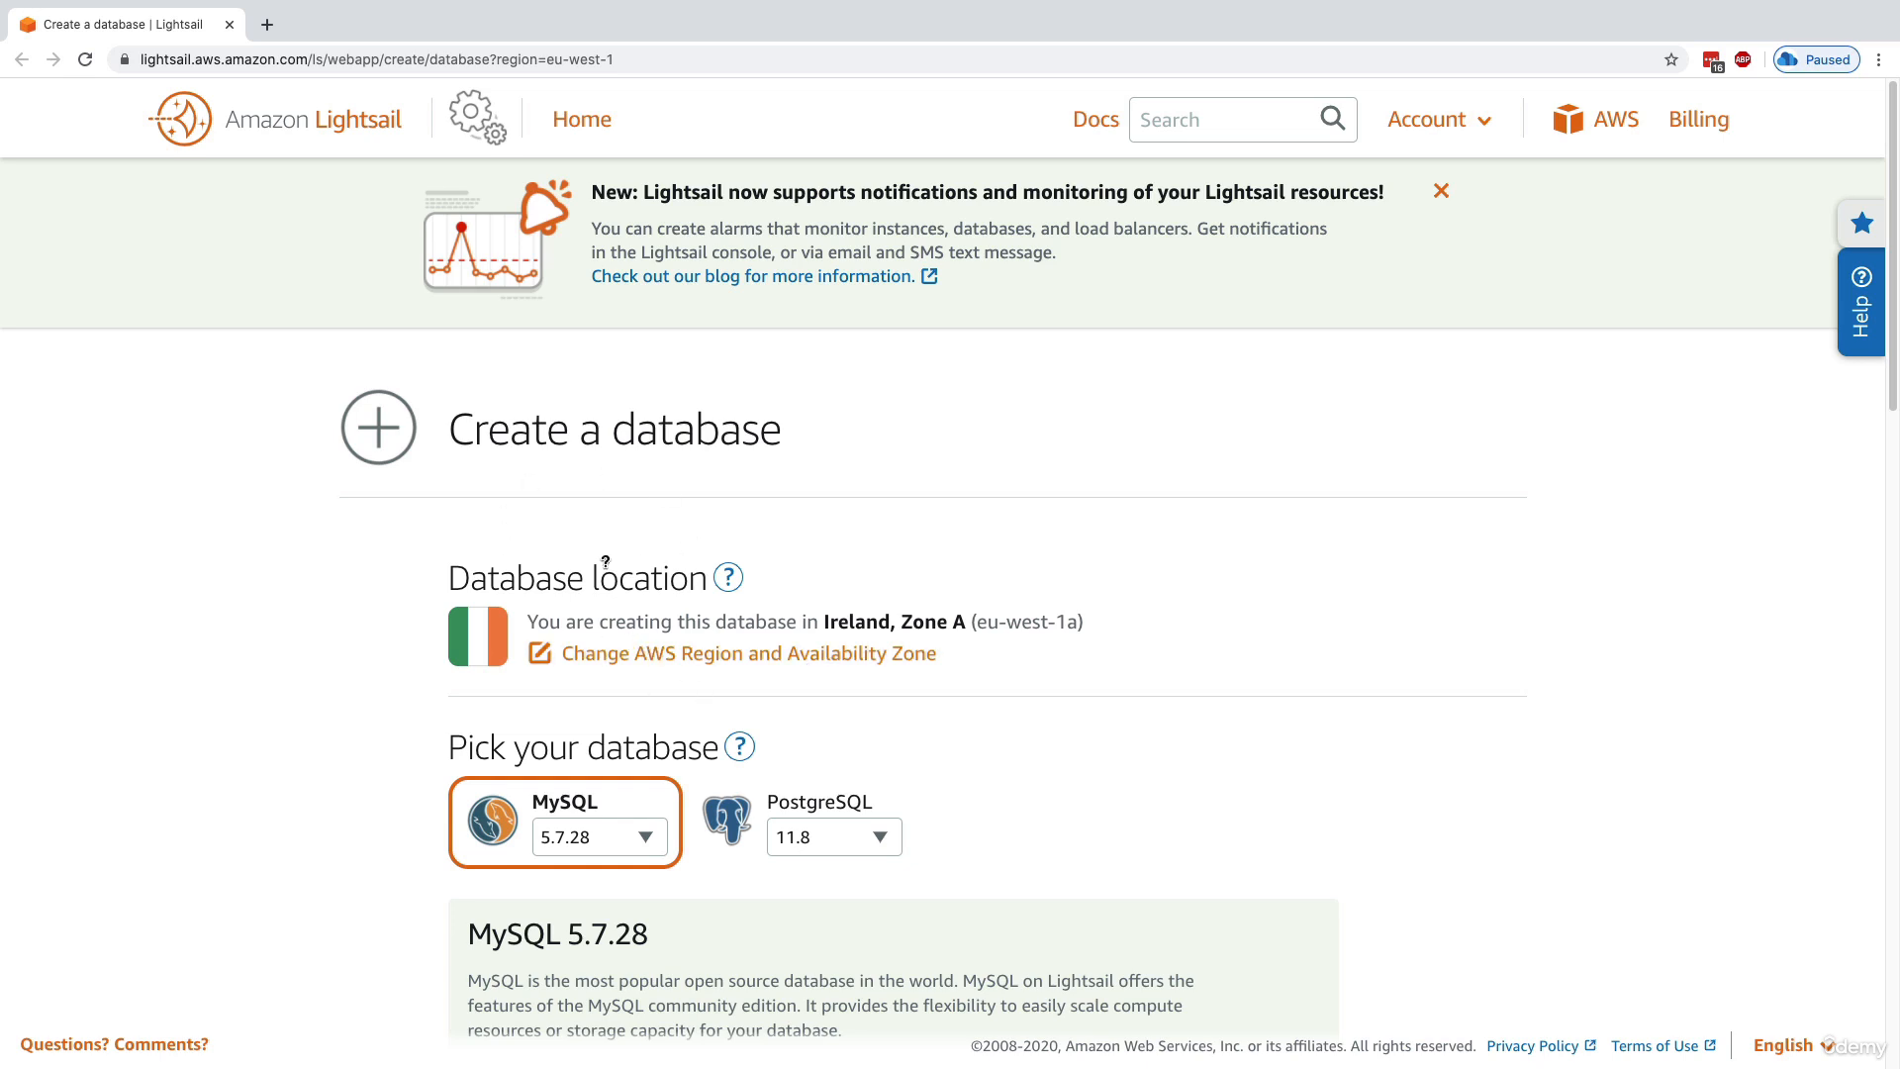
# Examine the database location, engine and credential options, and compare the High Availability and Standard plans, returning to Standard
pyautogui.scroll(-1, 644, 621)
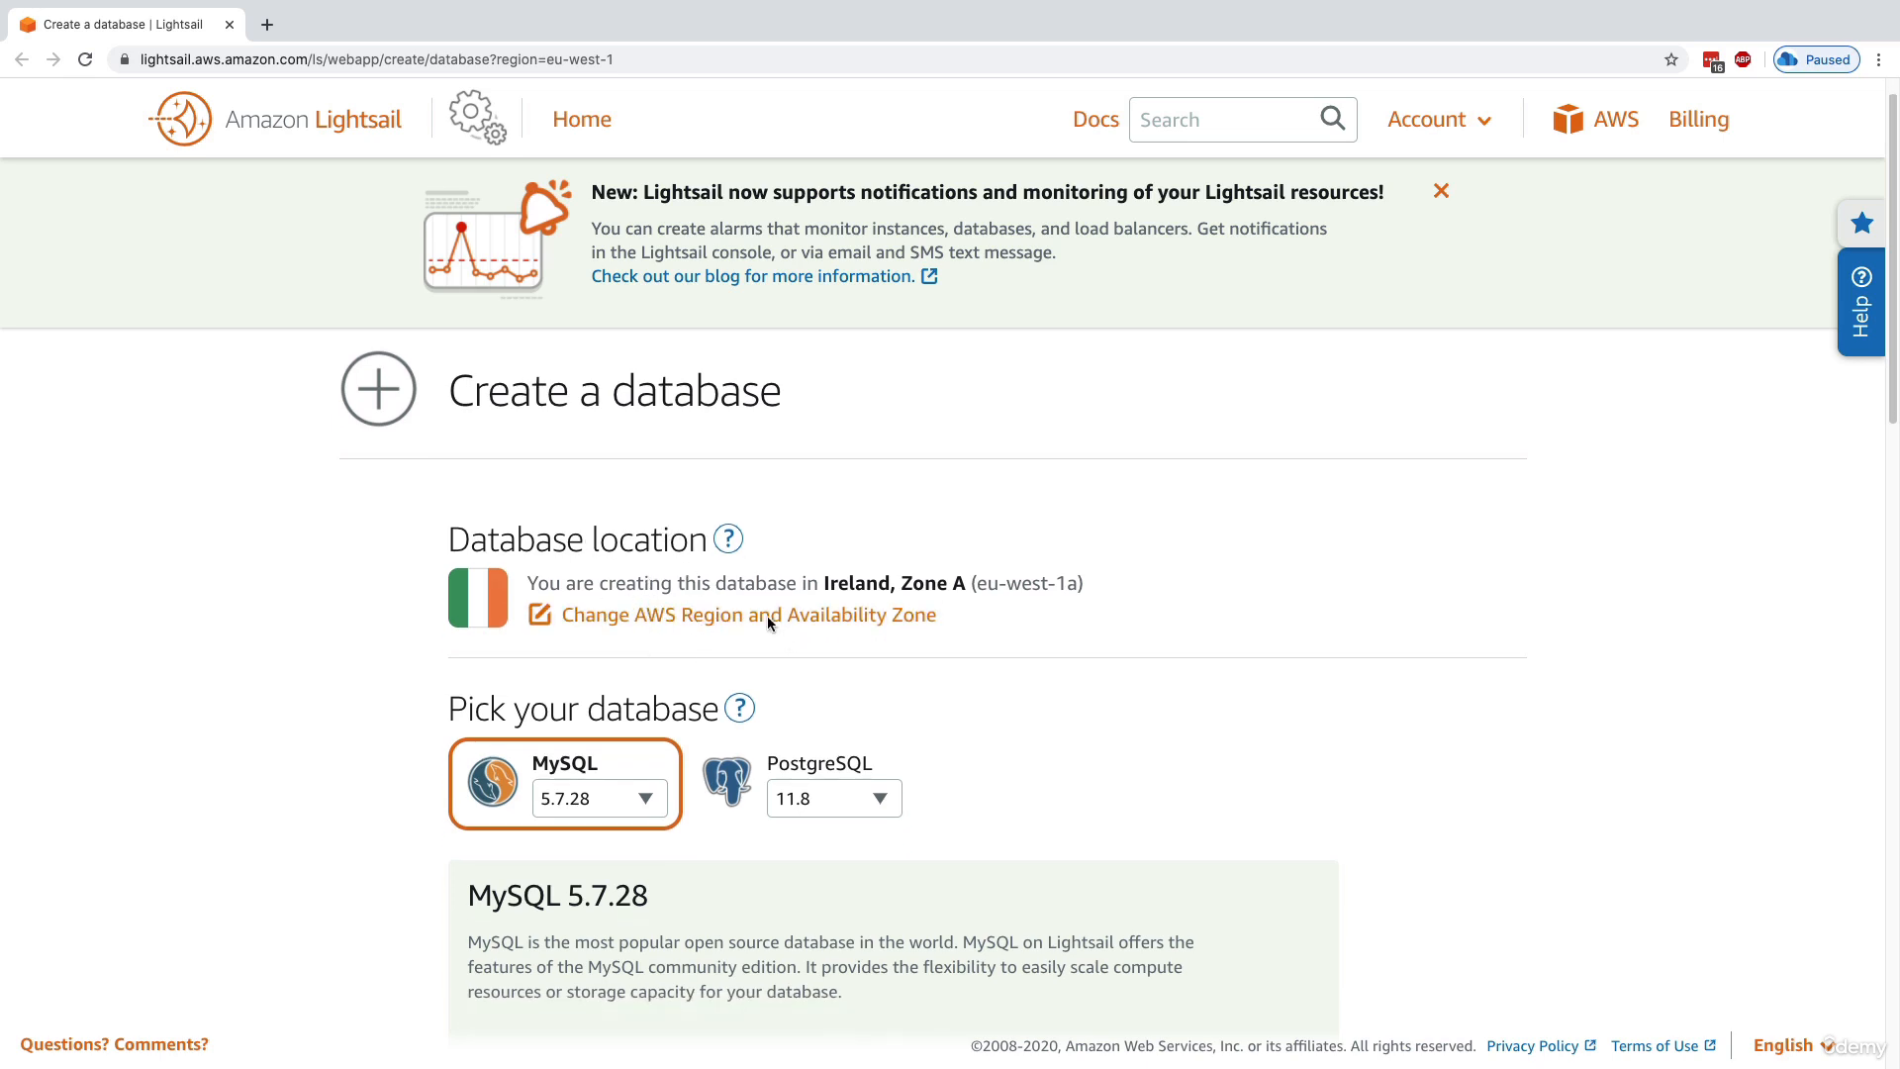
pyautogui.scroll(-1, 773, 620)
pyautogui.scroll(-2, 612, 556)
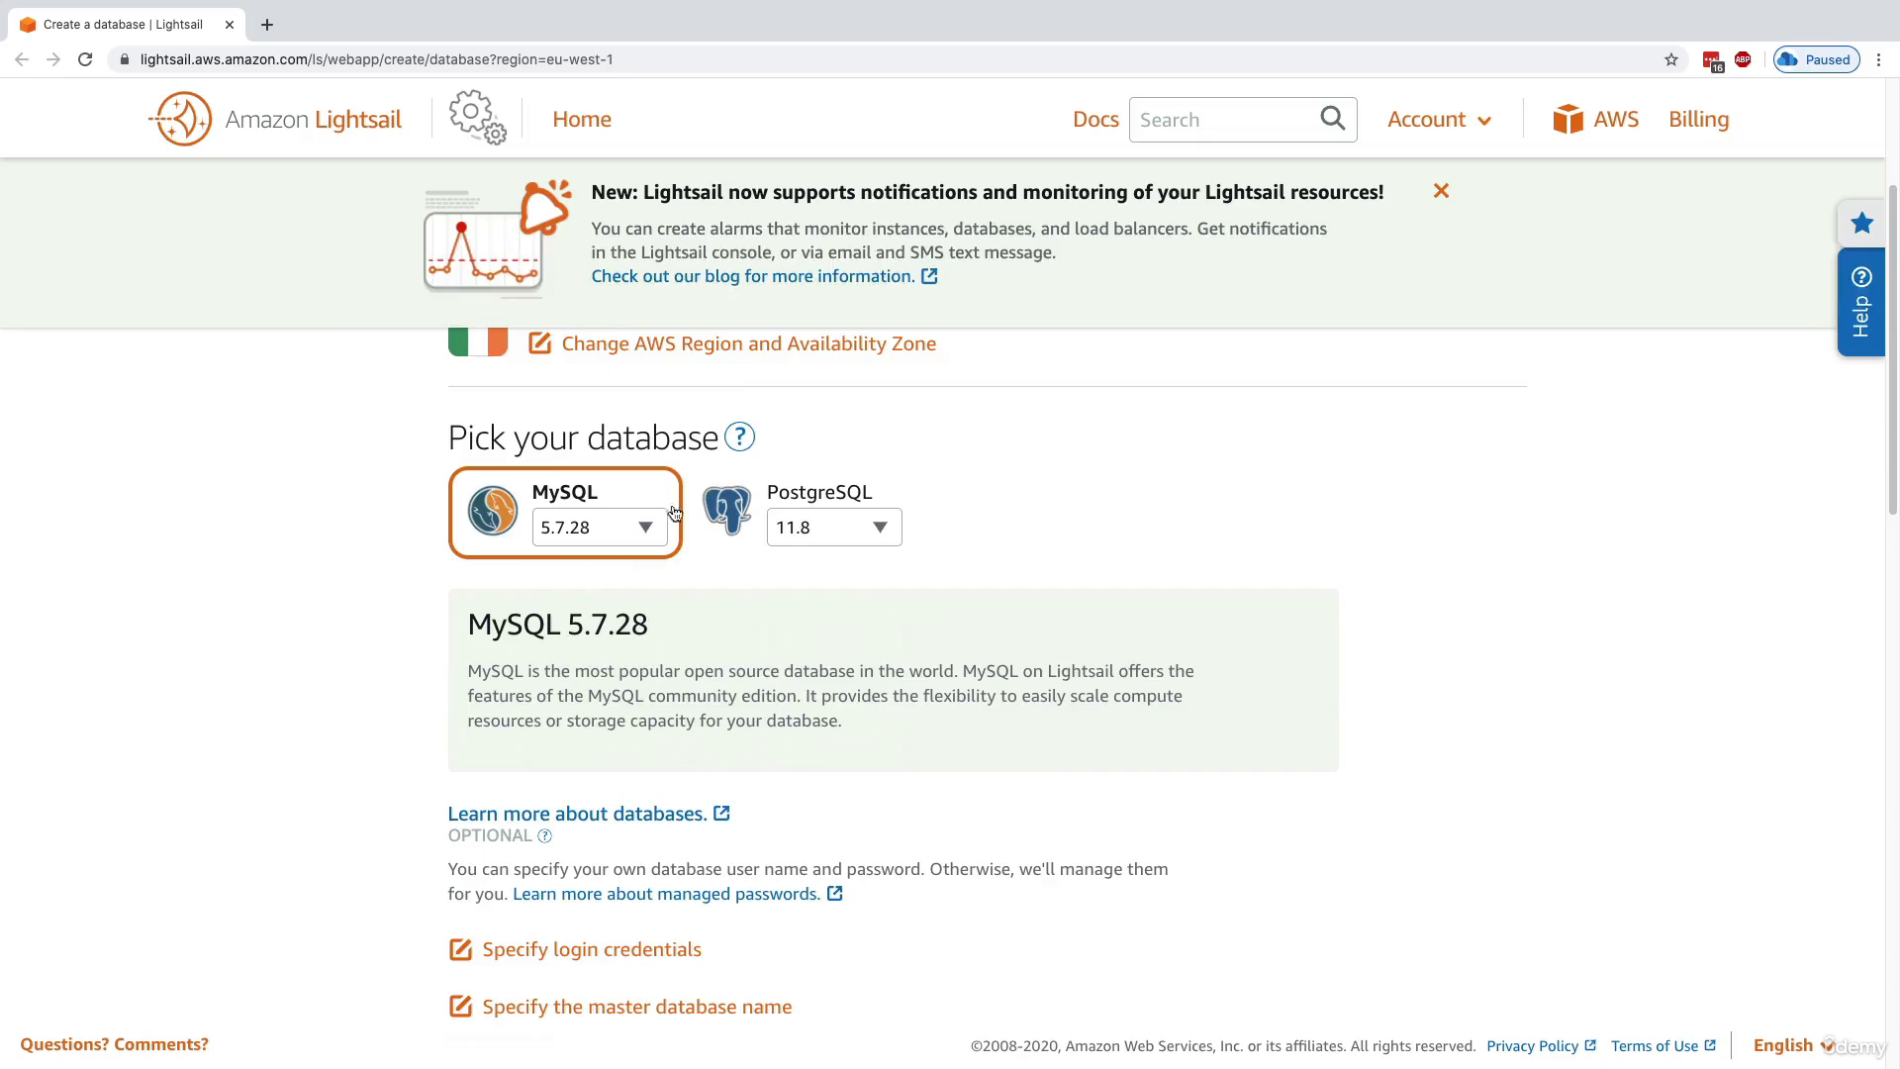
pyautogui.scroll(-4, 568, 620)
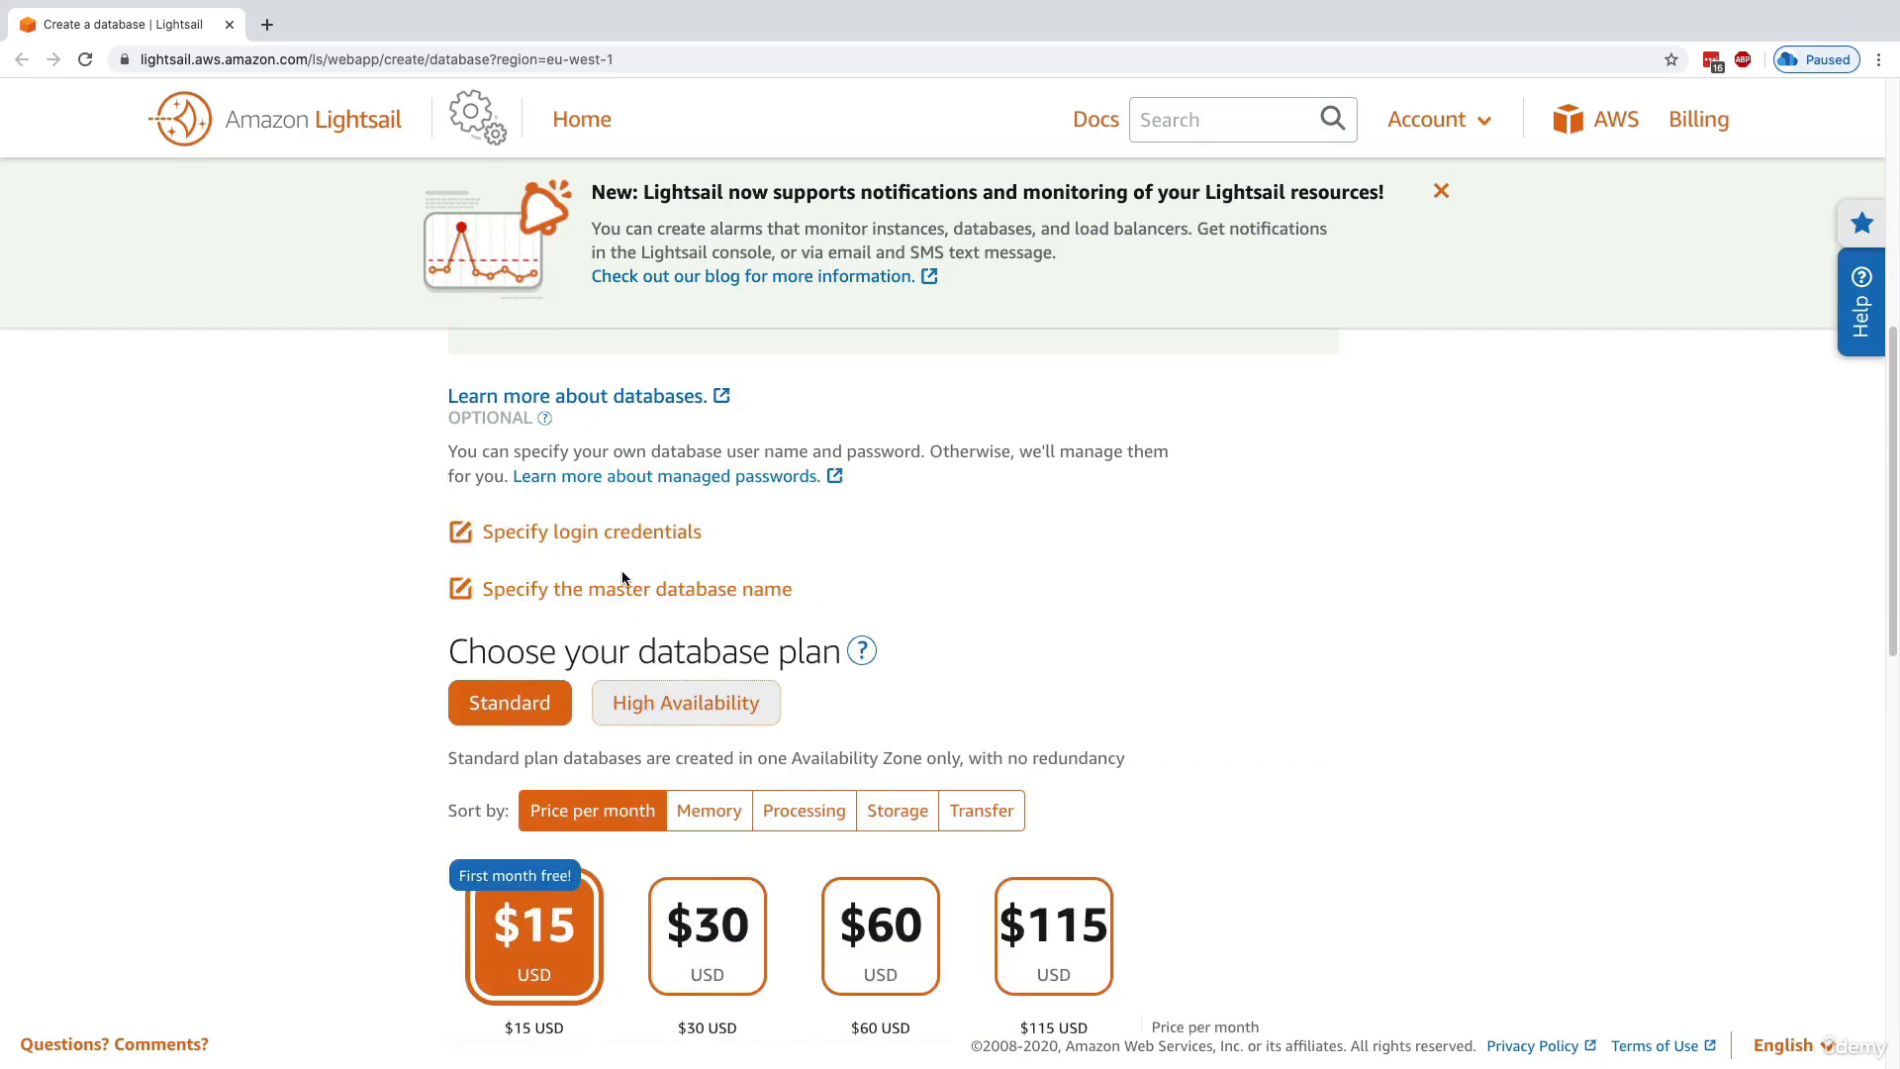
pyautogui.scroll(-1, 564, 604)
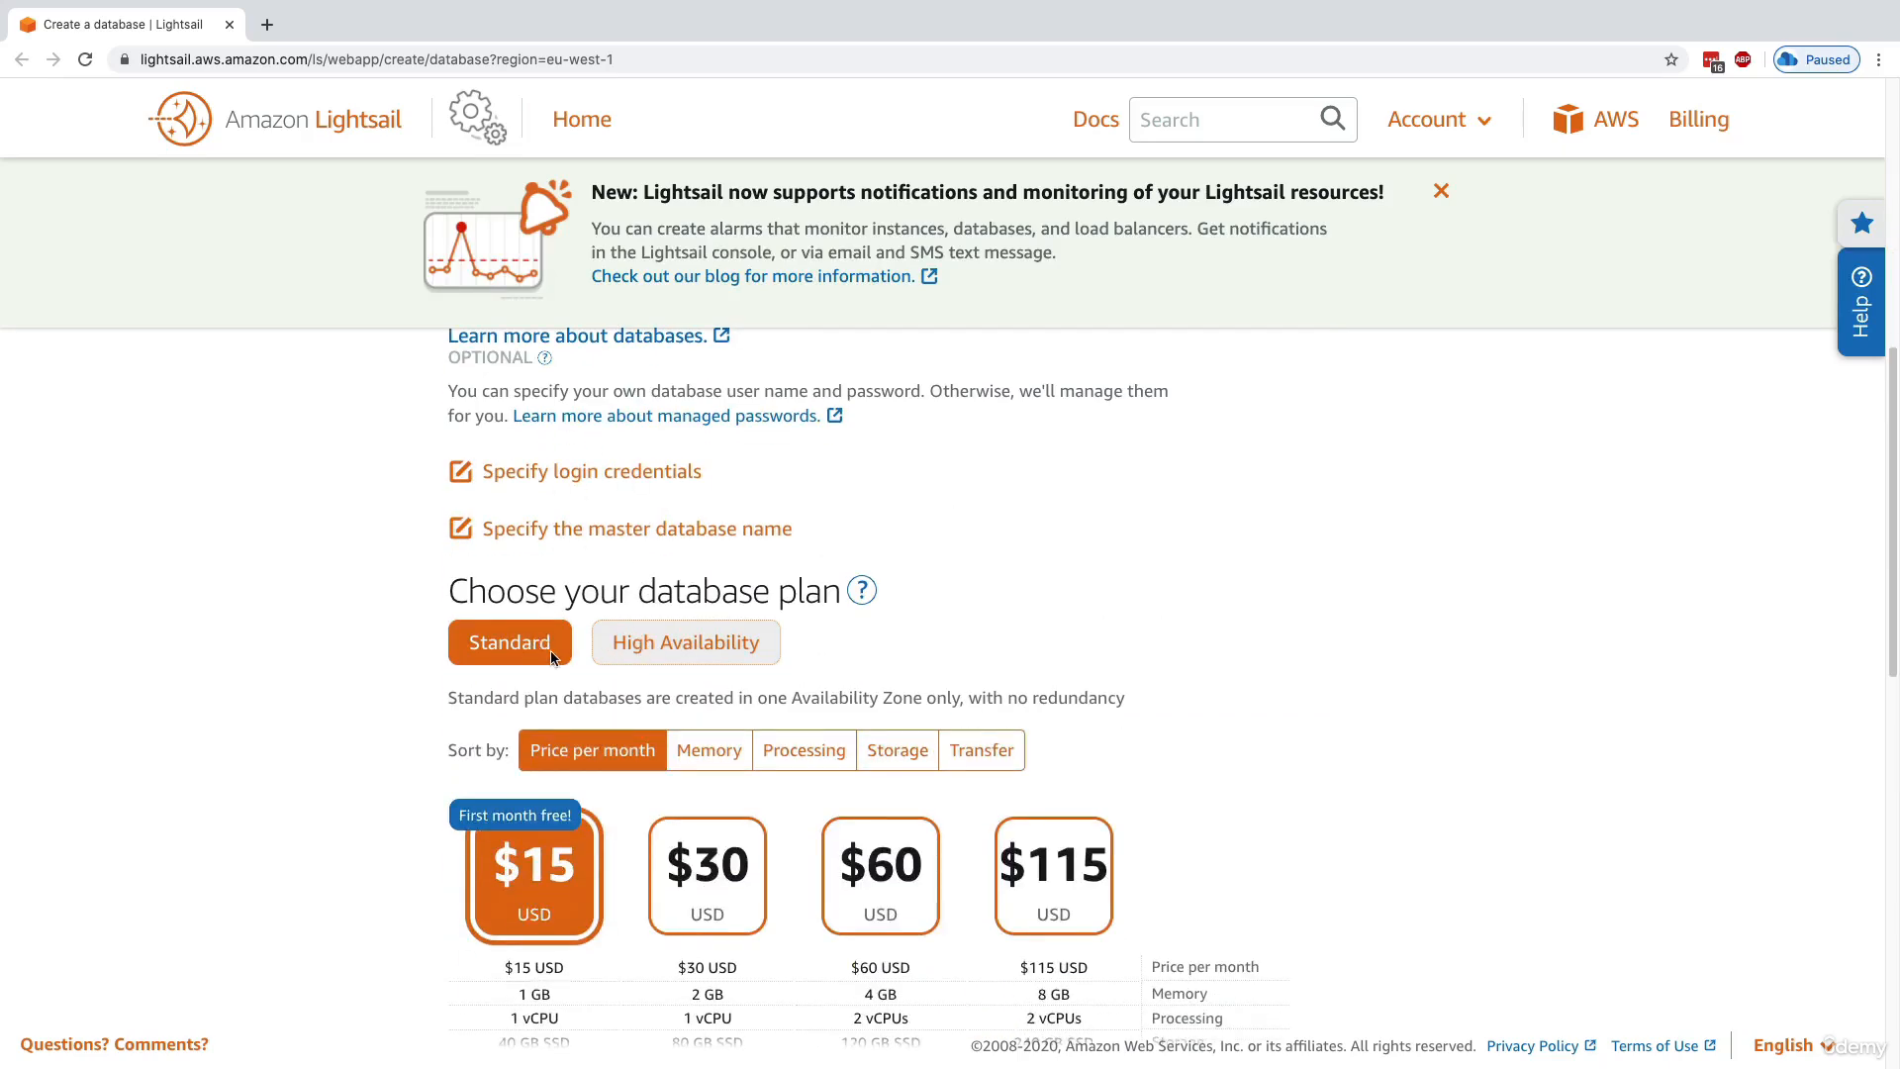
pyautogui.click(659, 644)
pyautogui.scroll(-2, 603, 653)
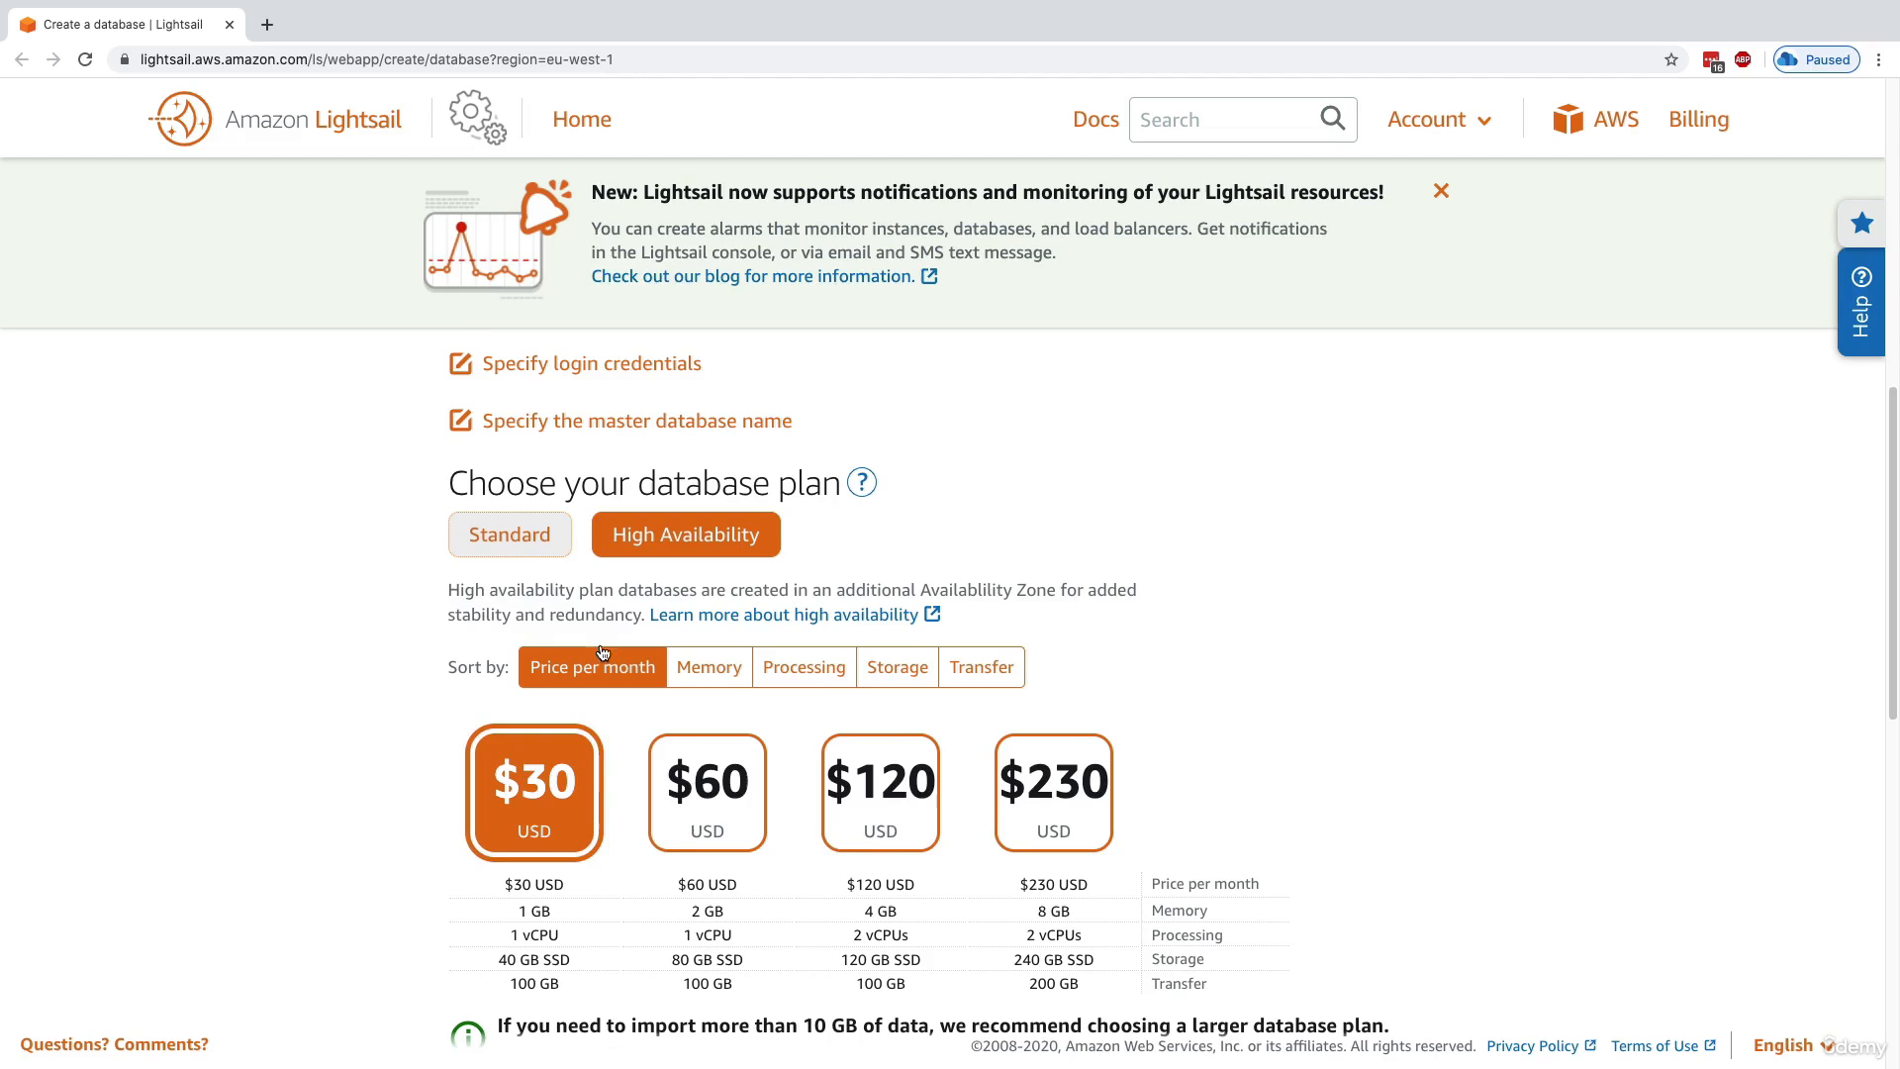
pyautogui.click(542, 545)
pyautogui.scroll(-1, 869, 814)
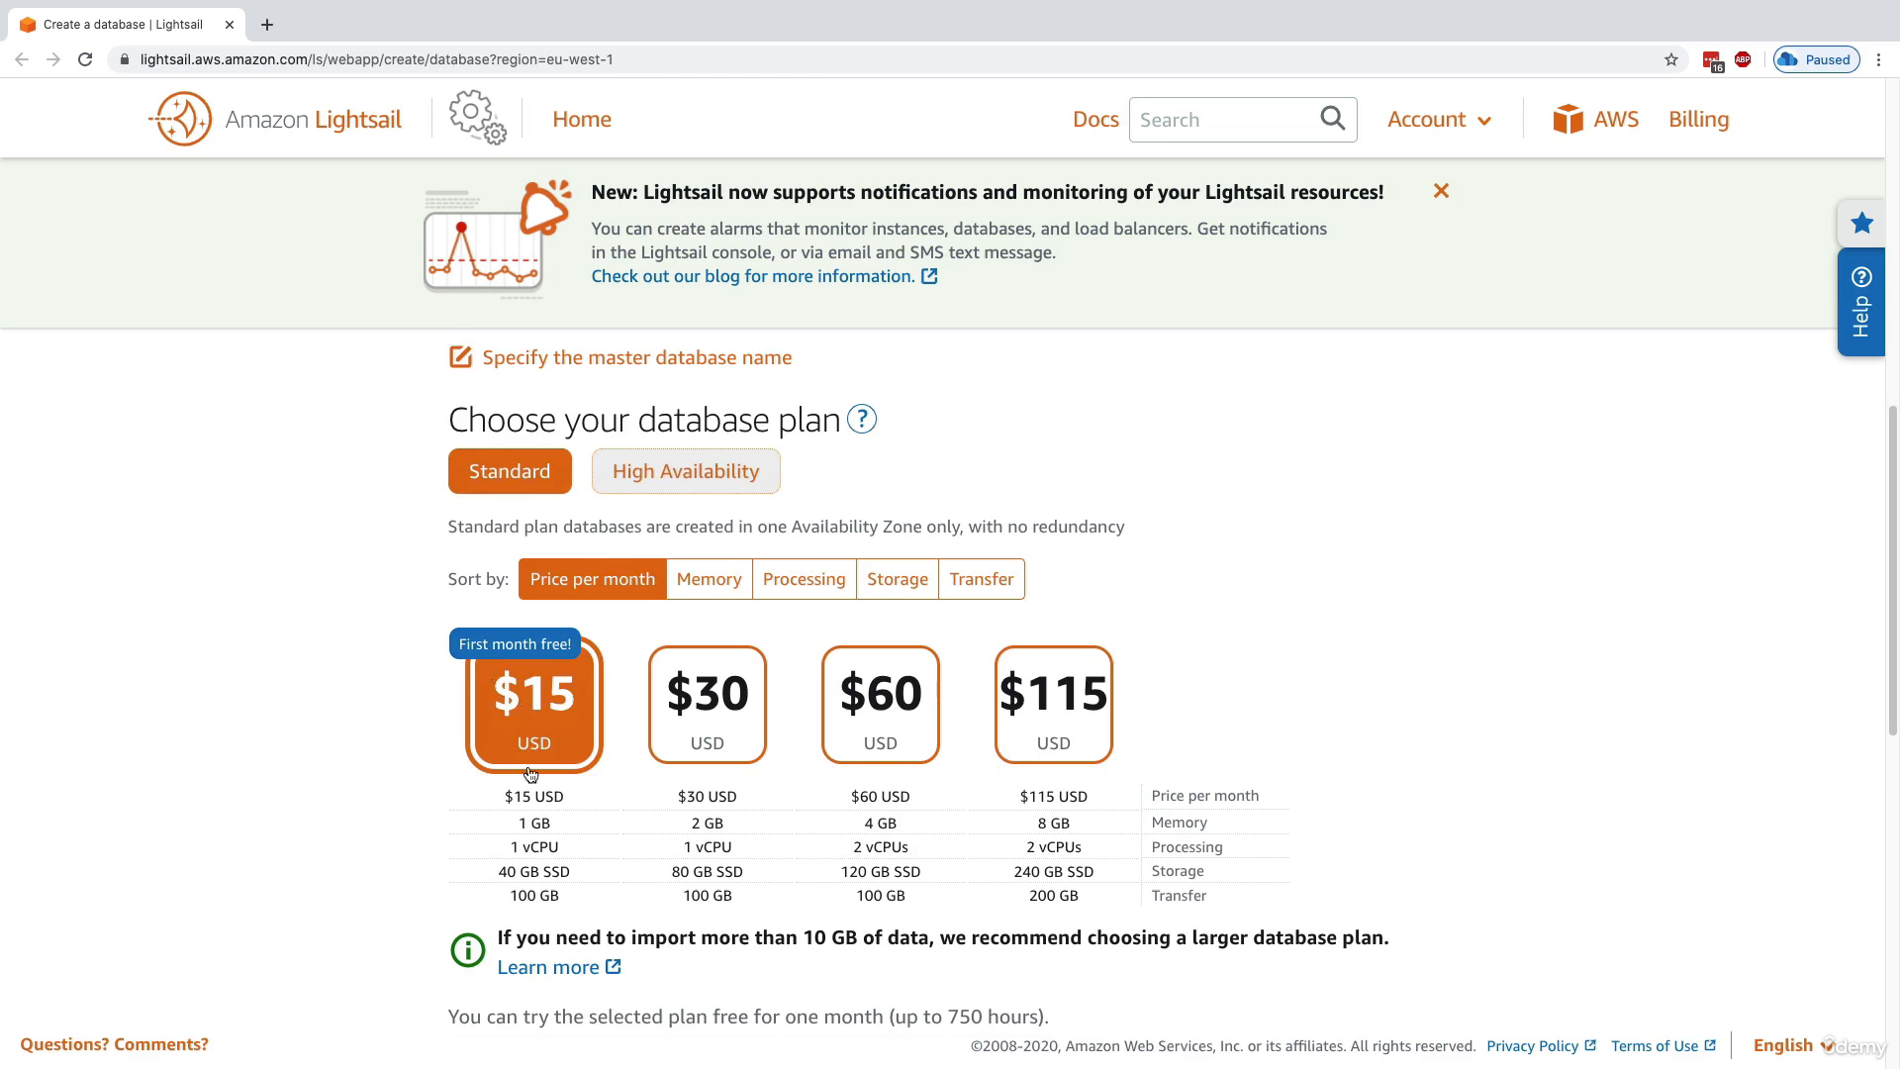
pyautogui.scroll(-10, 588, 738)
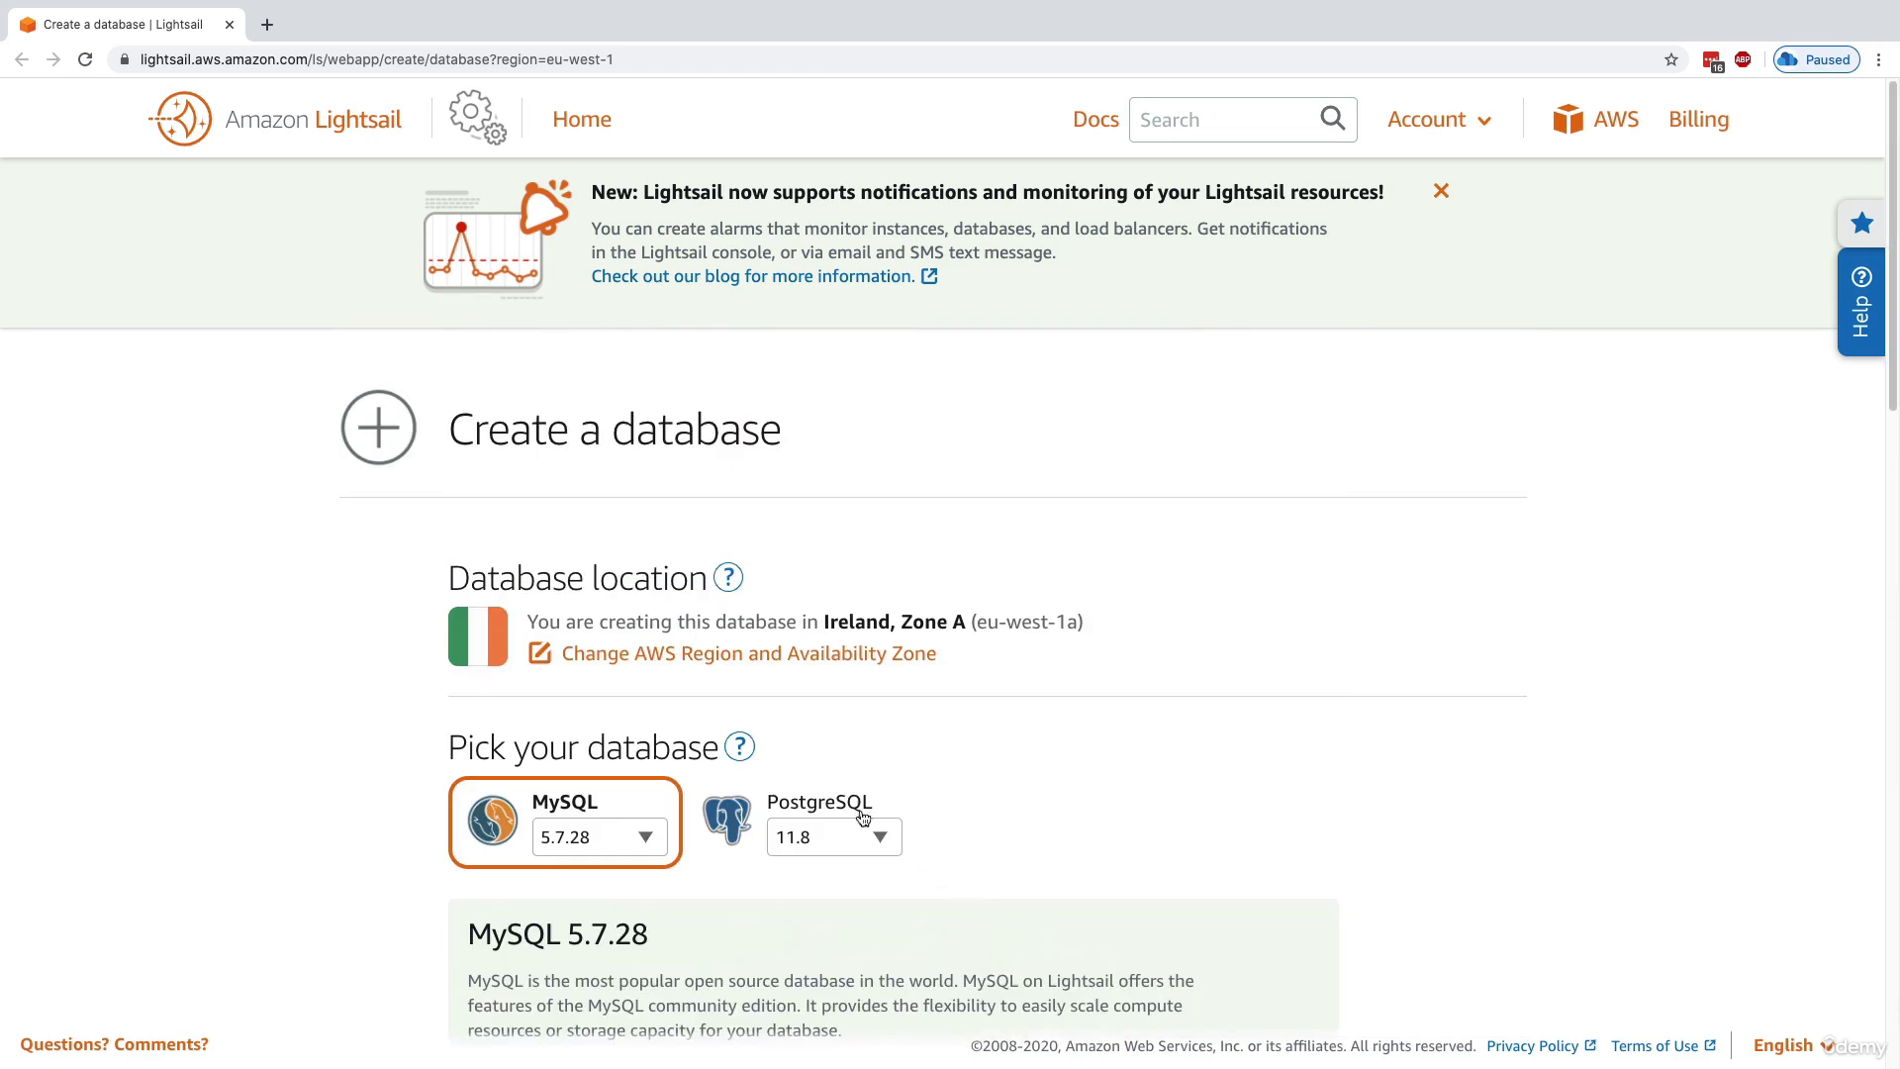
# Return to the Lightsail home page and review the networking, storage and snapshot resource options
pyautogui.click(385, 146)
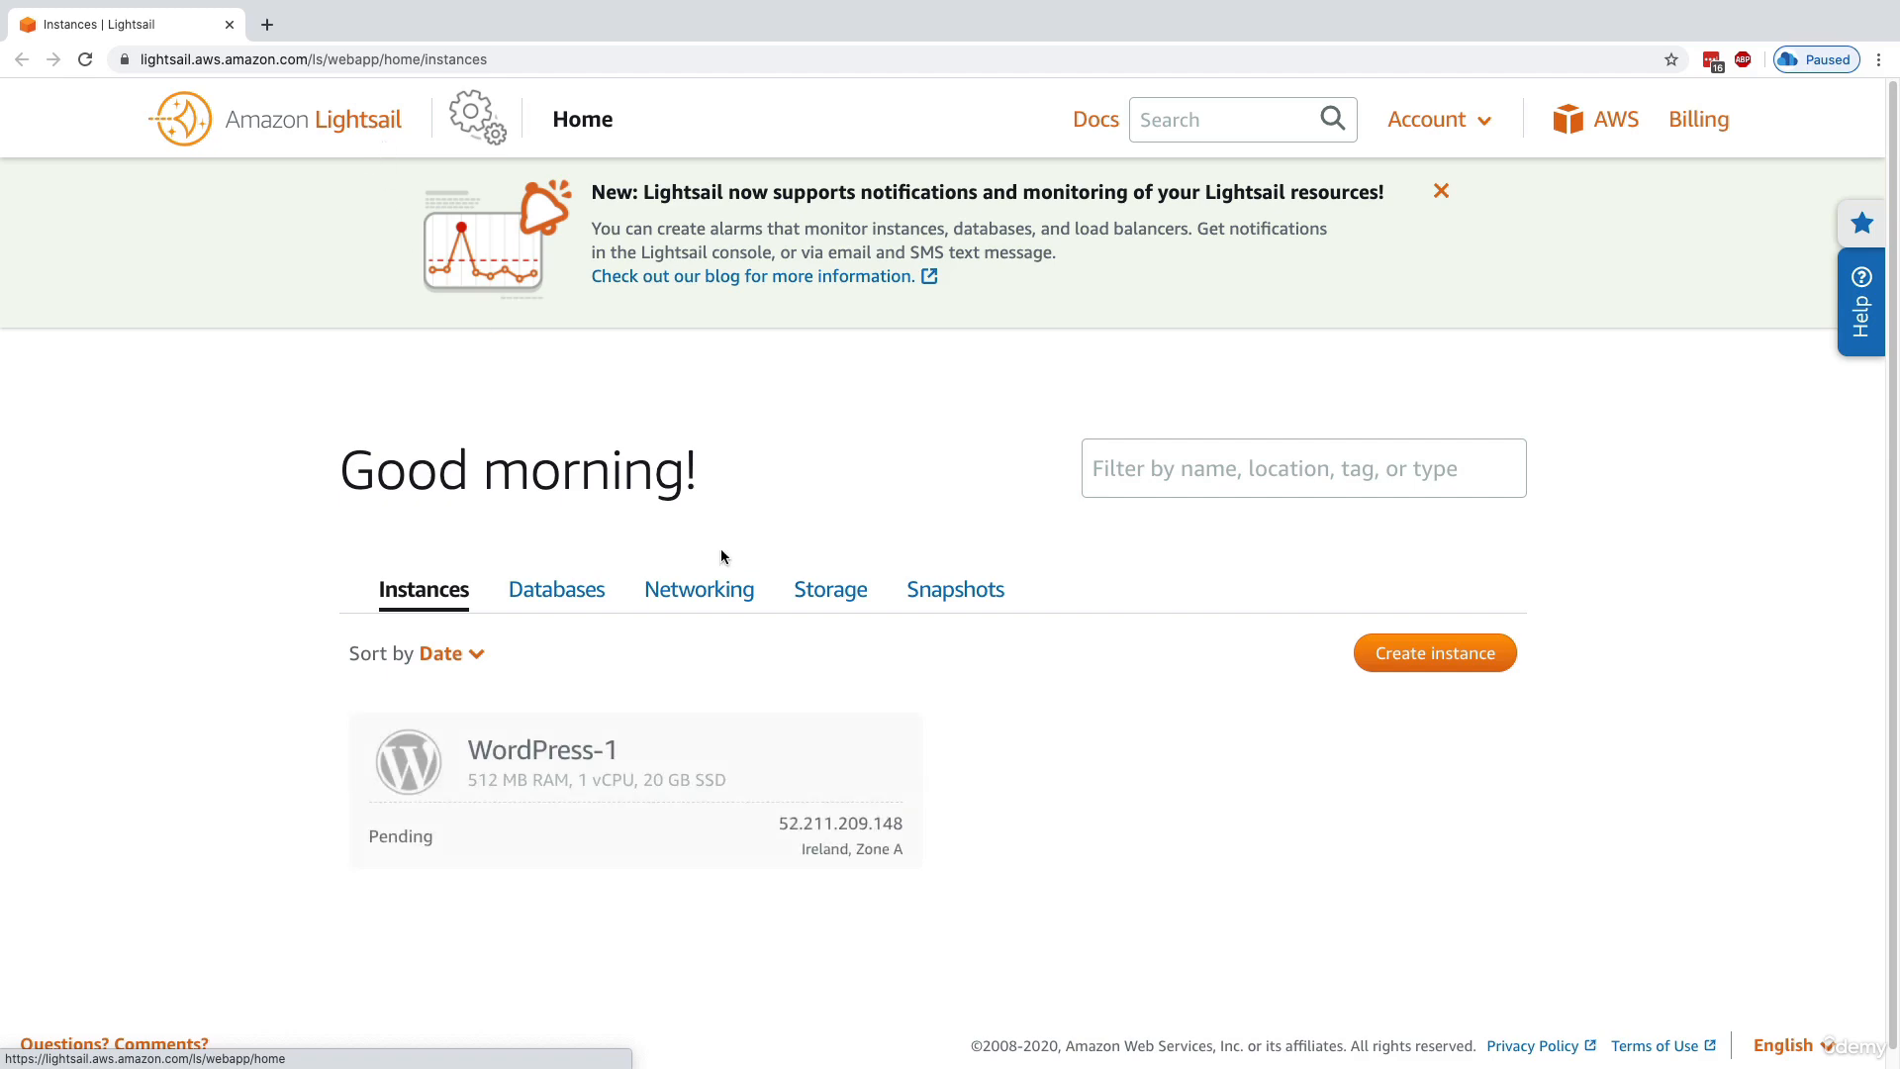
pyautogui.click(723, 588)
pyautogui.scroll(-4, 721, 645)
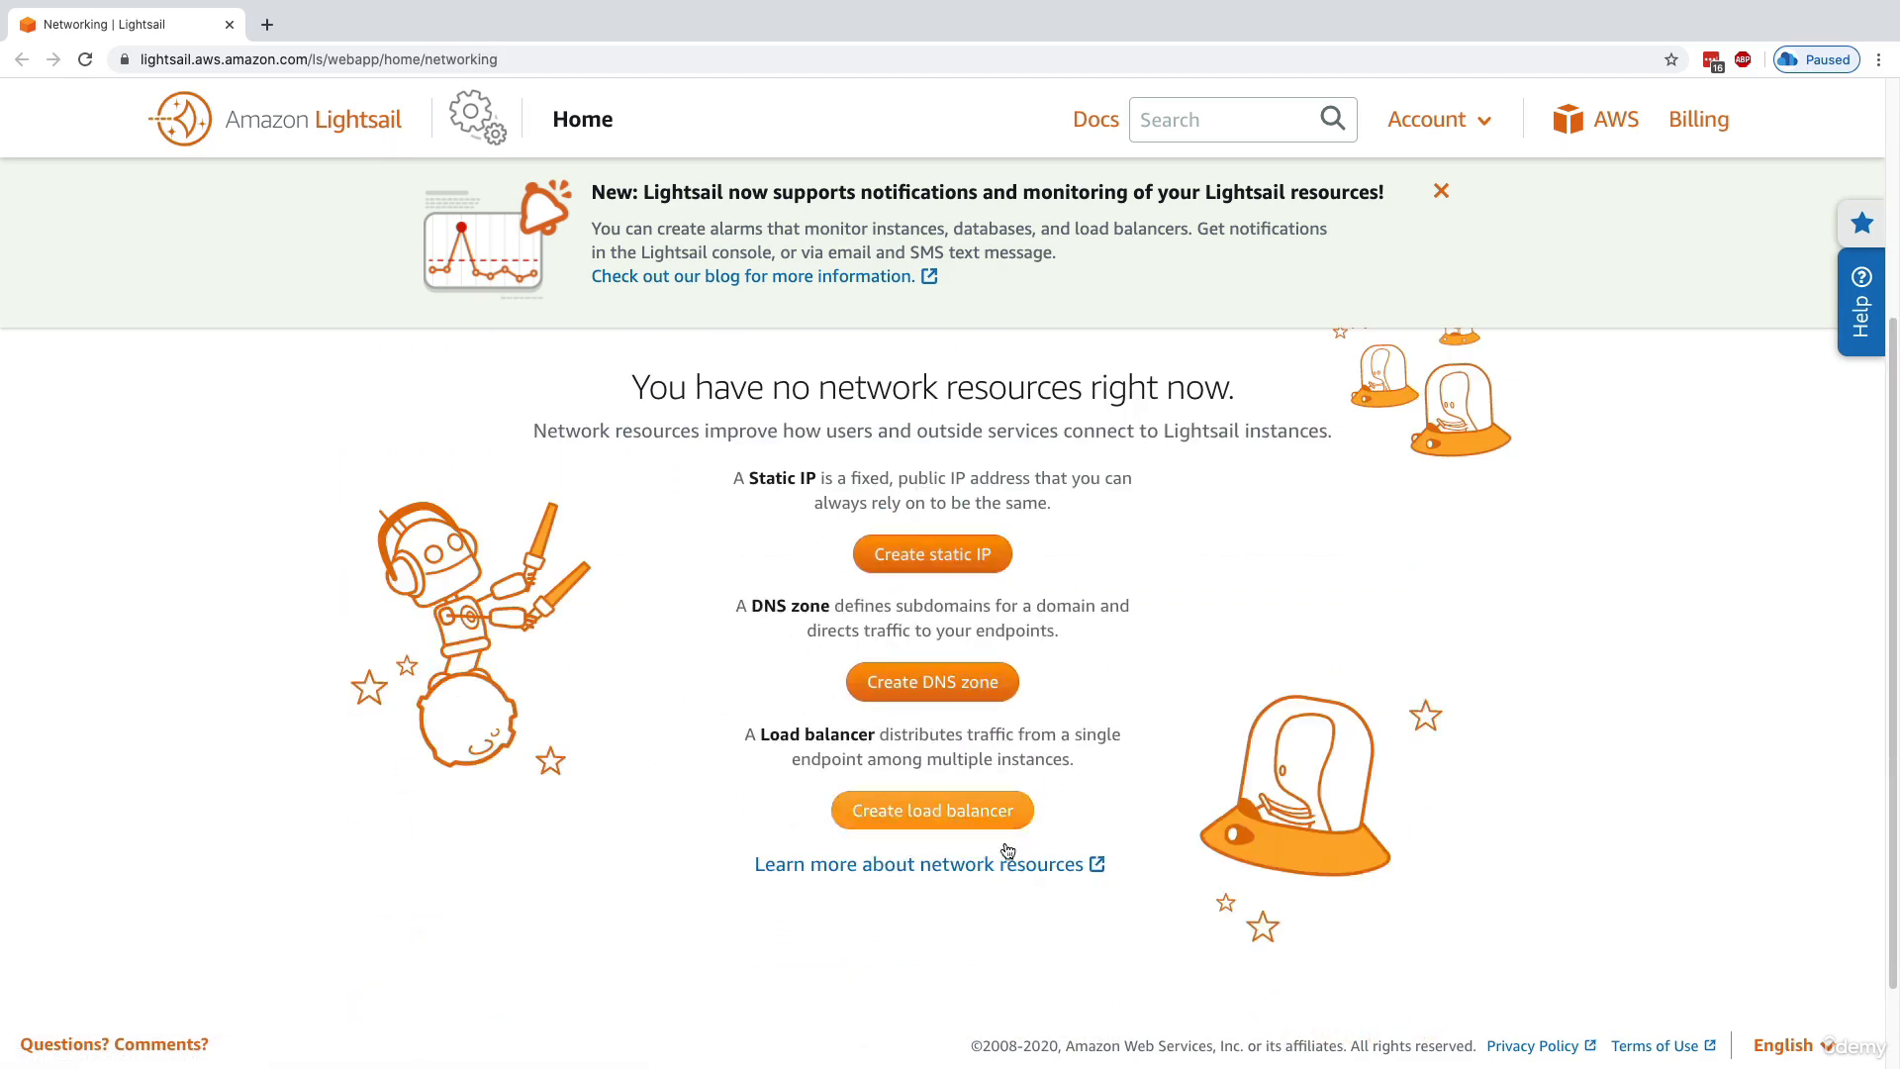
pyautogui.scroll(2, 970, 831)
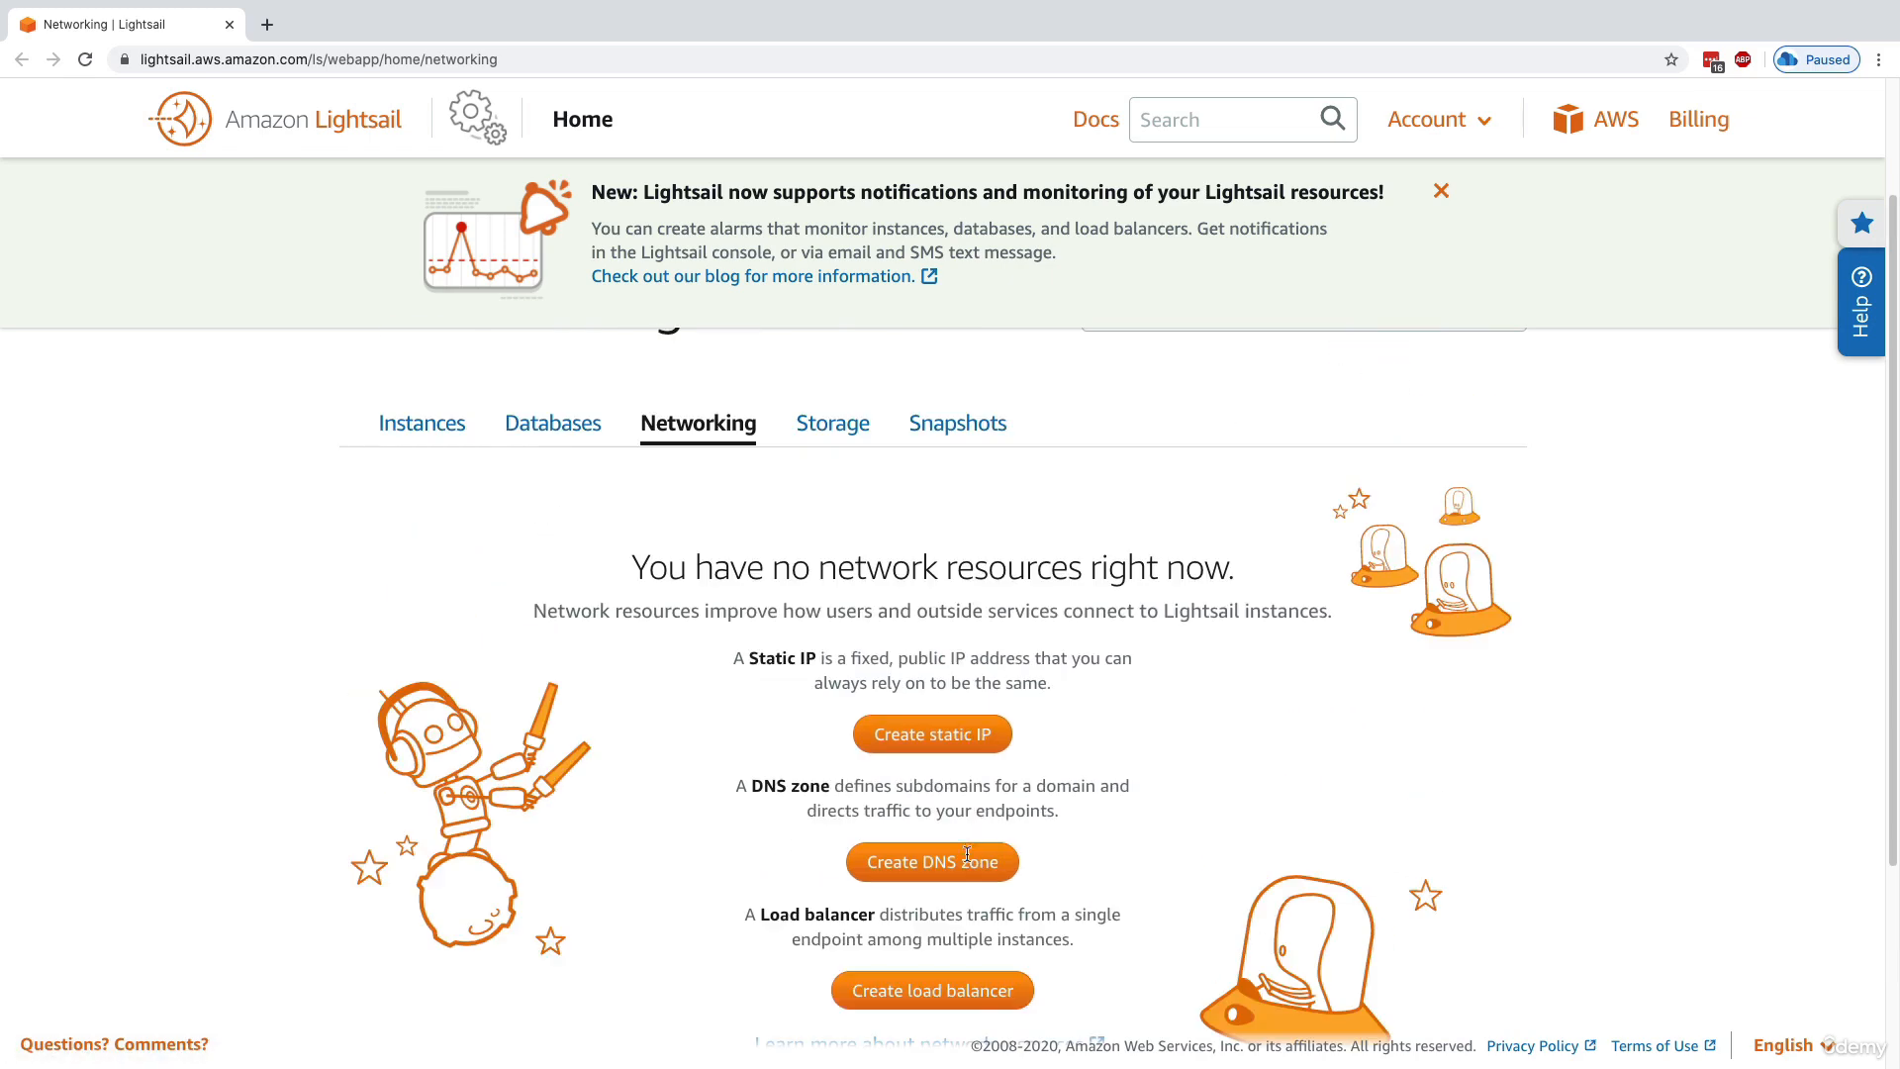
pyautogui.click(816, 428)
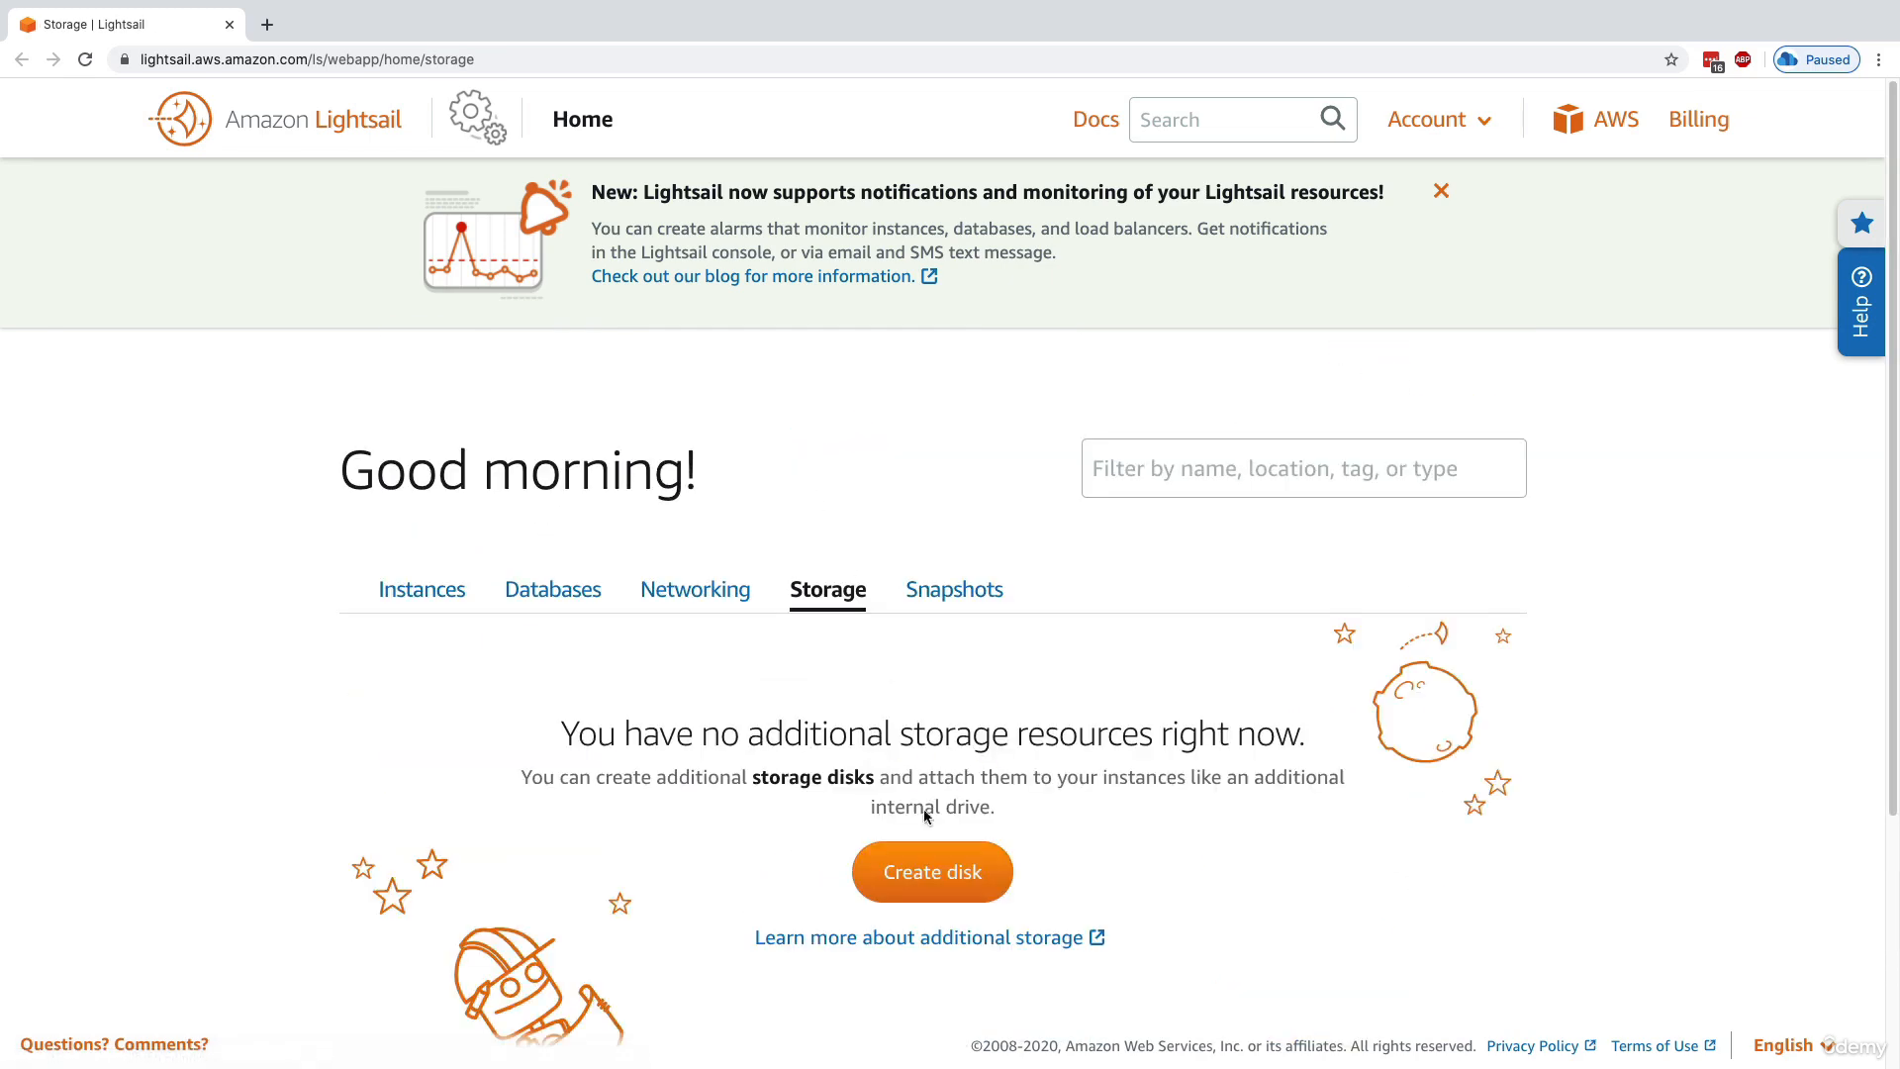
pyautogui.moveTo(782, 777); pyautogui.dragTo(921, 778)
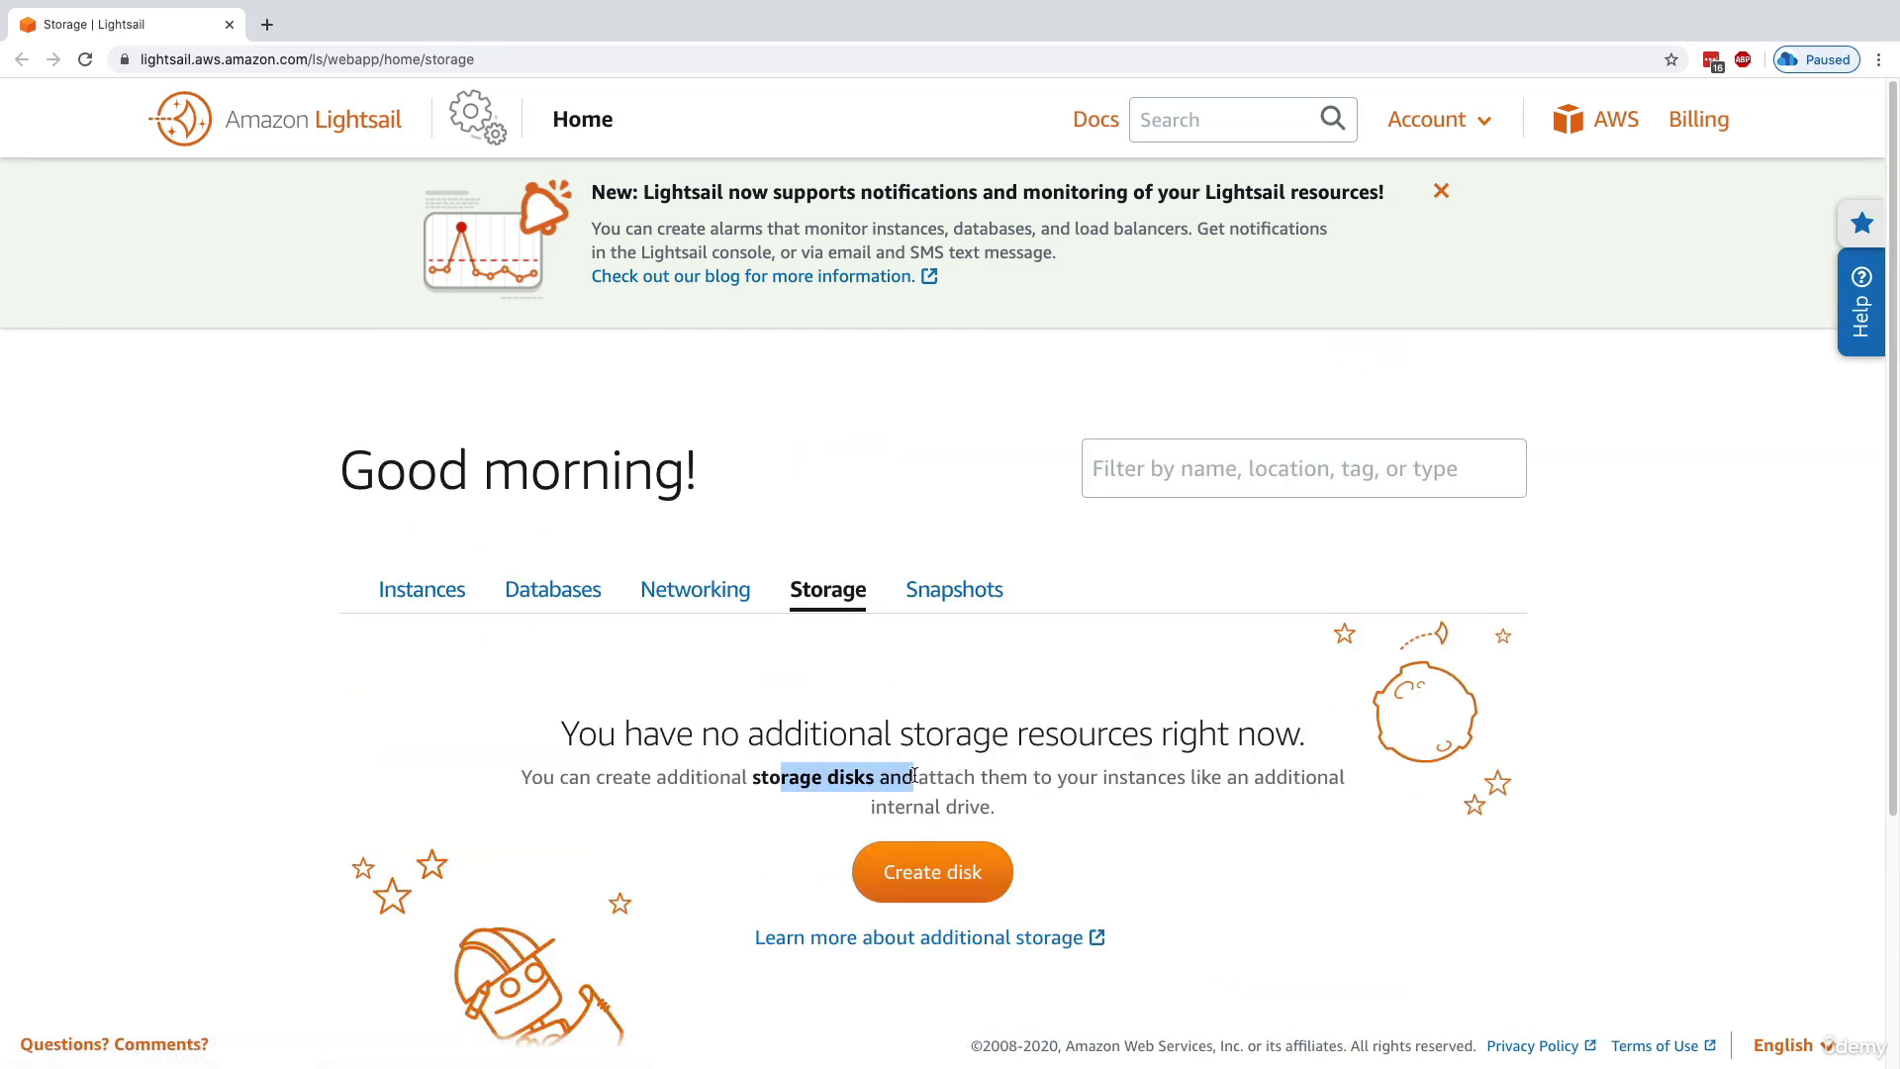
pyautogui.click(953, 589)
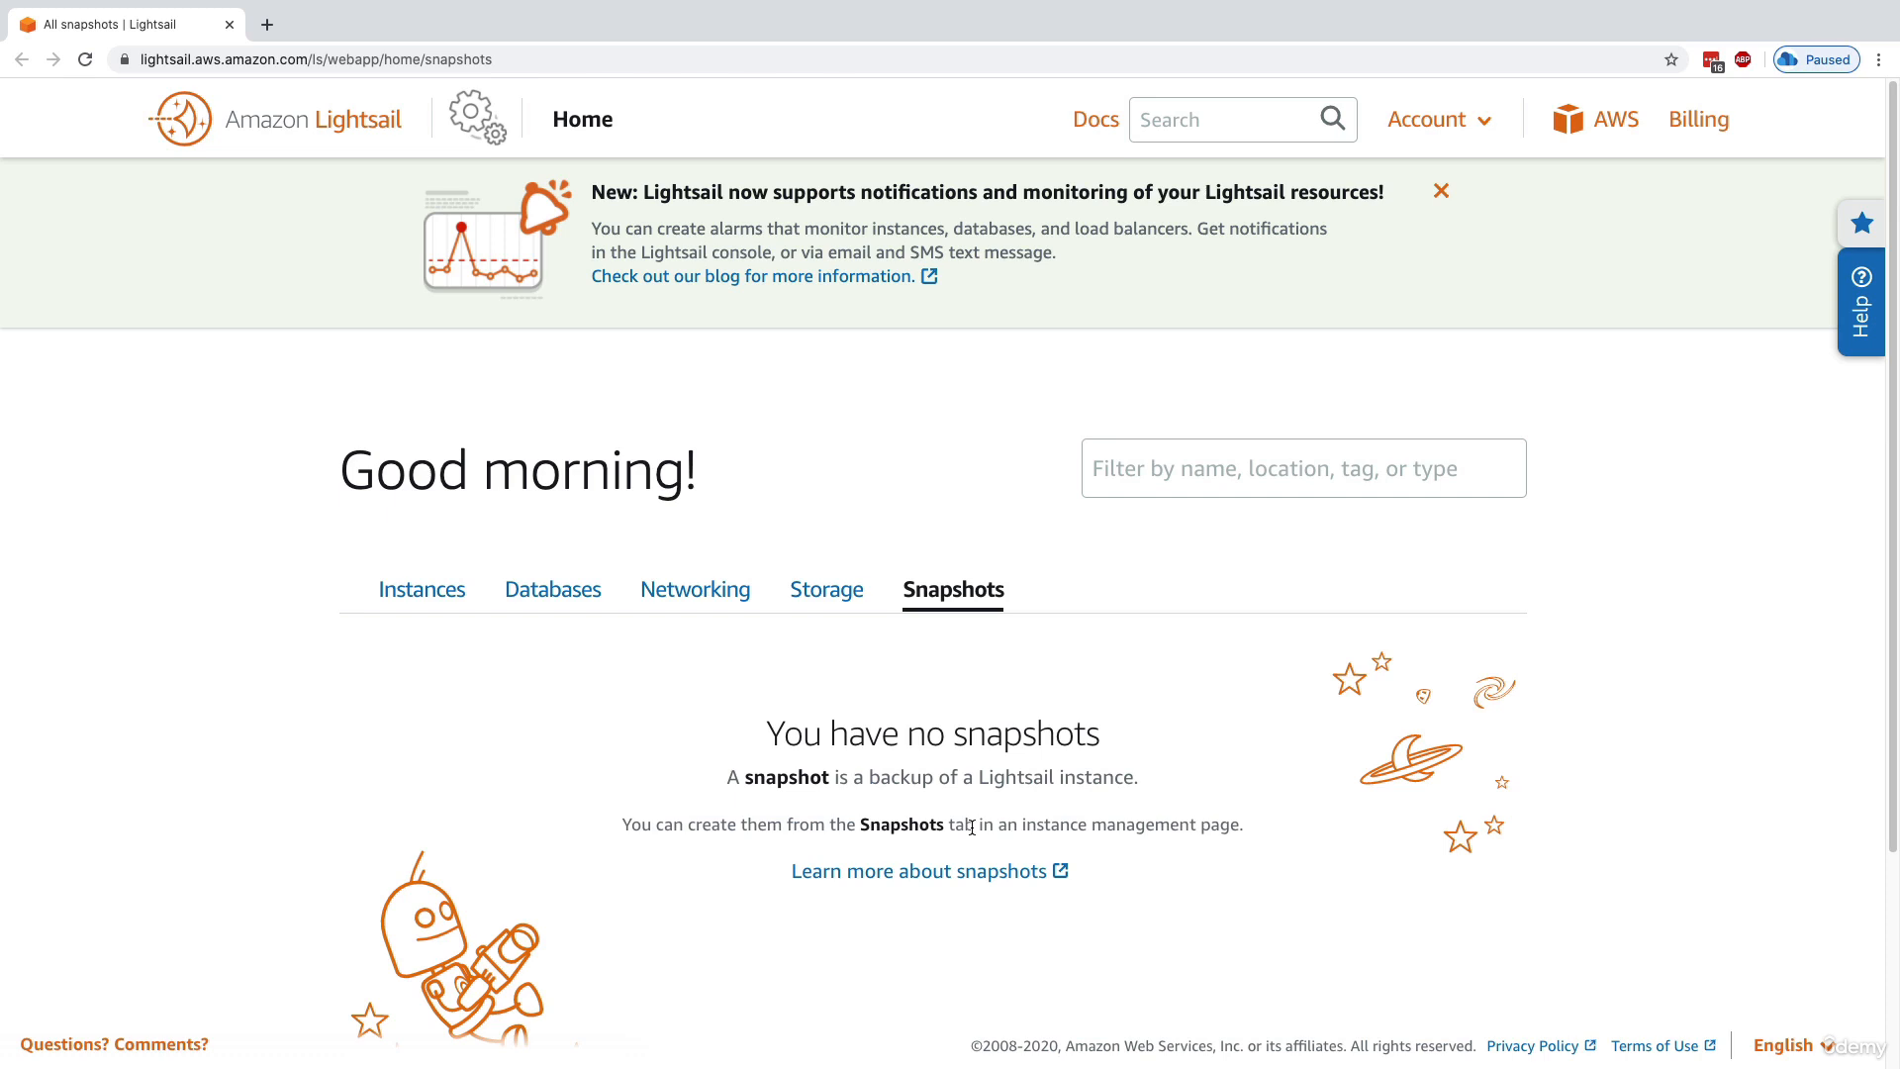
# Go back to the instances, open a browser-based SSH terminal for WordPress-1, and close it
pyautogui.click(422, 588)
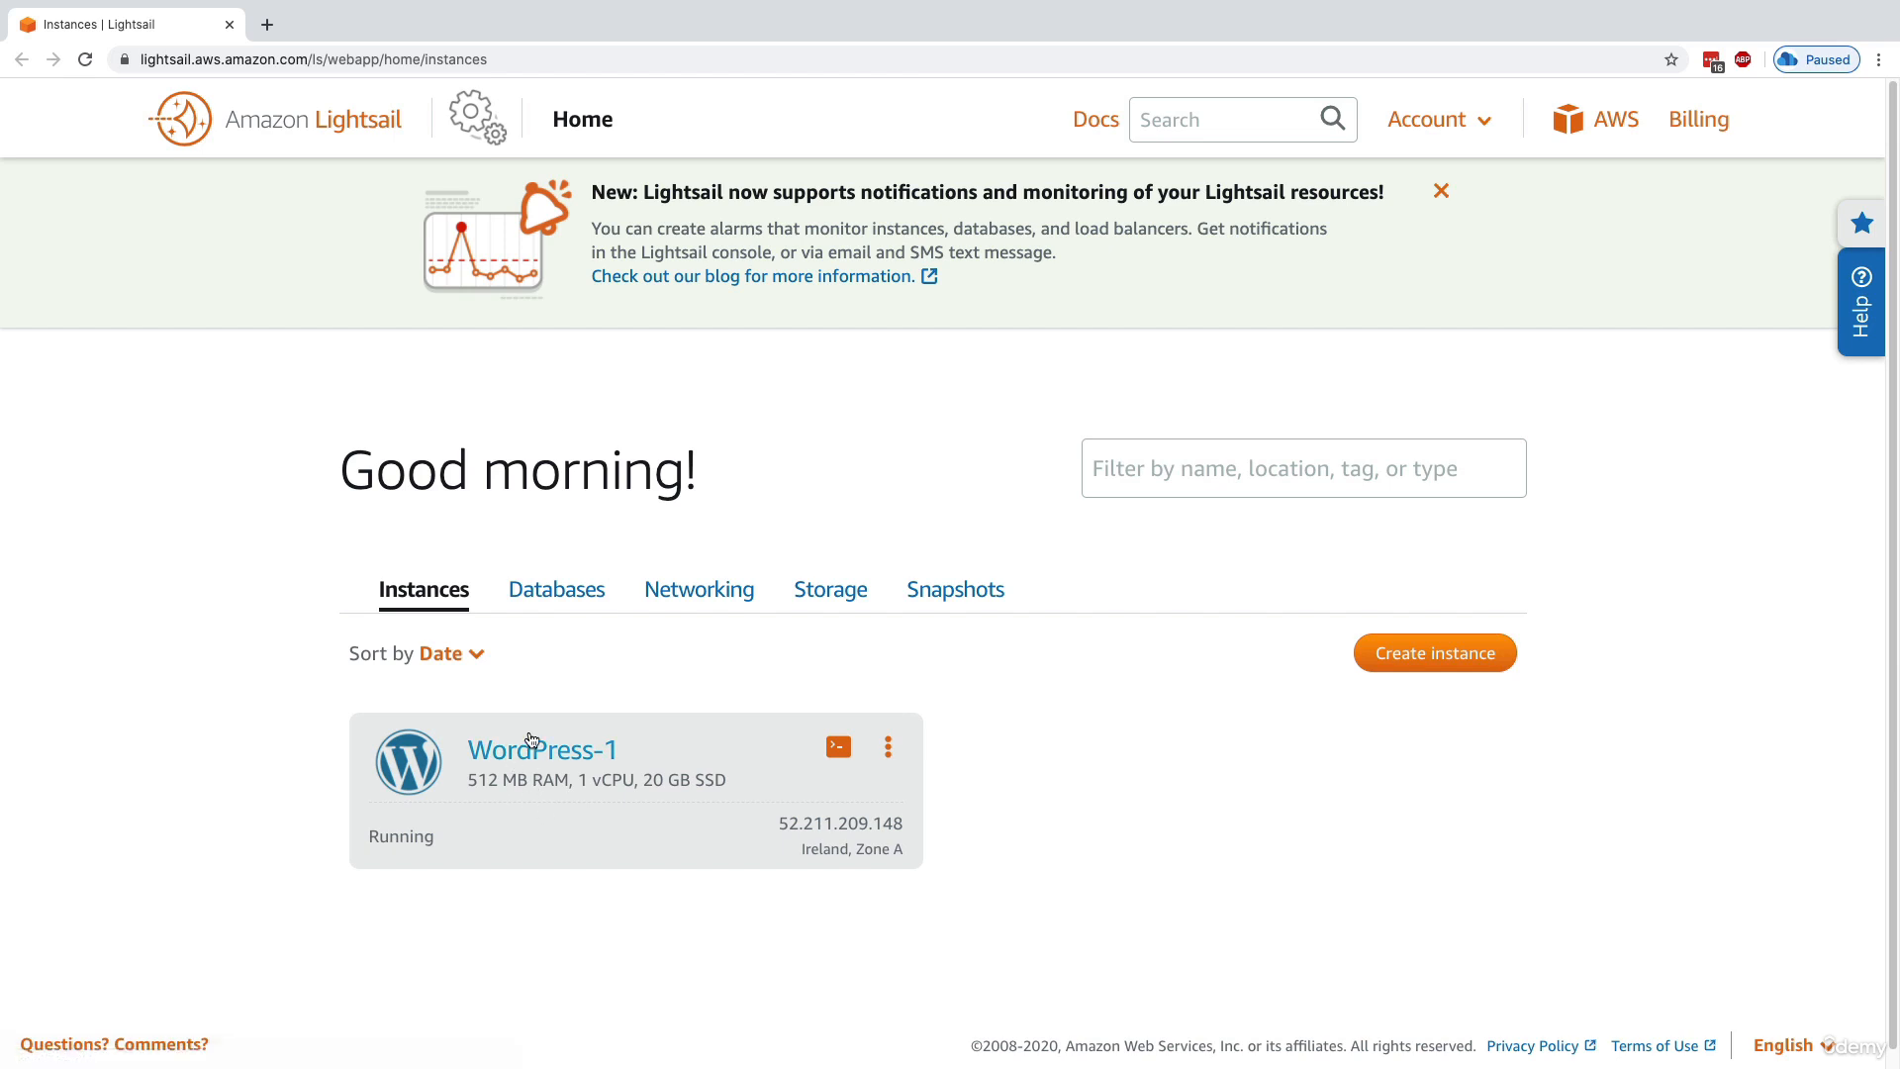
pyautogui.click(830, 757)
pyautogui.click(833, 748)
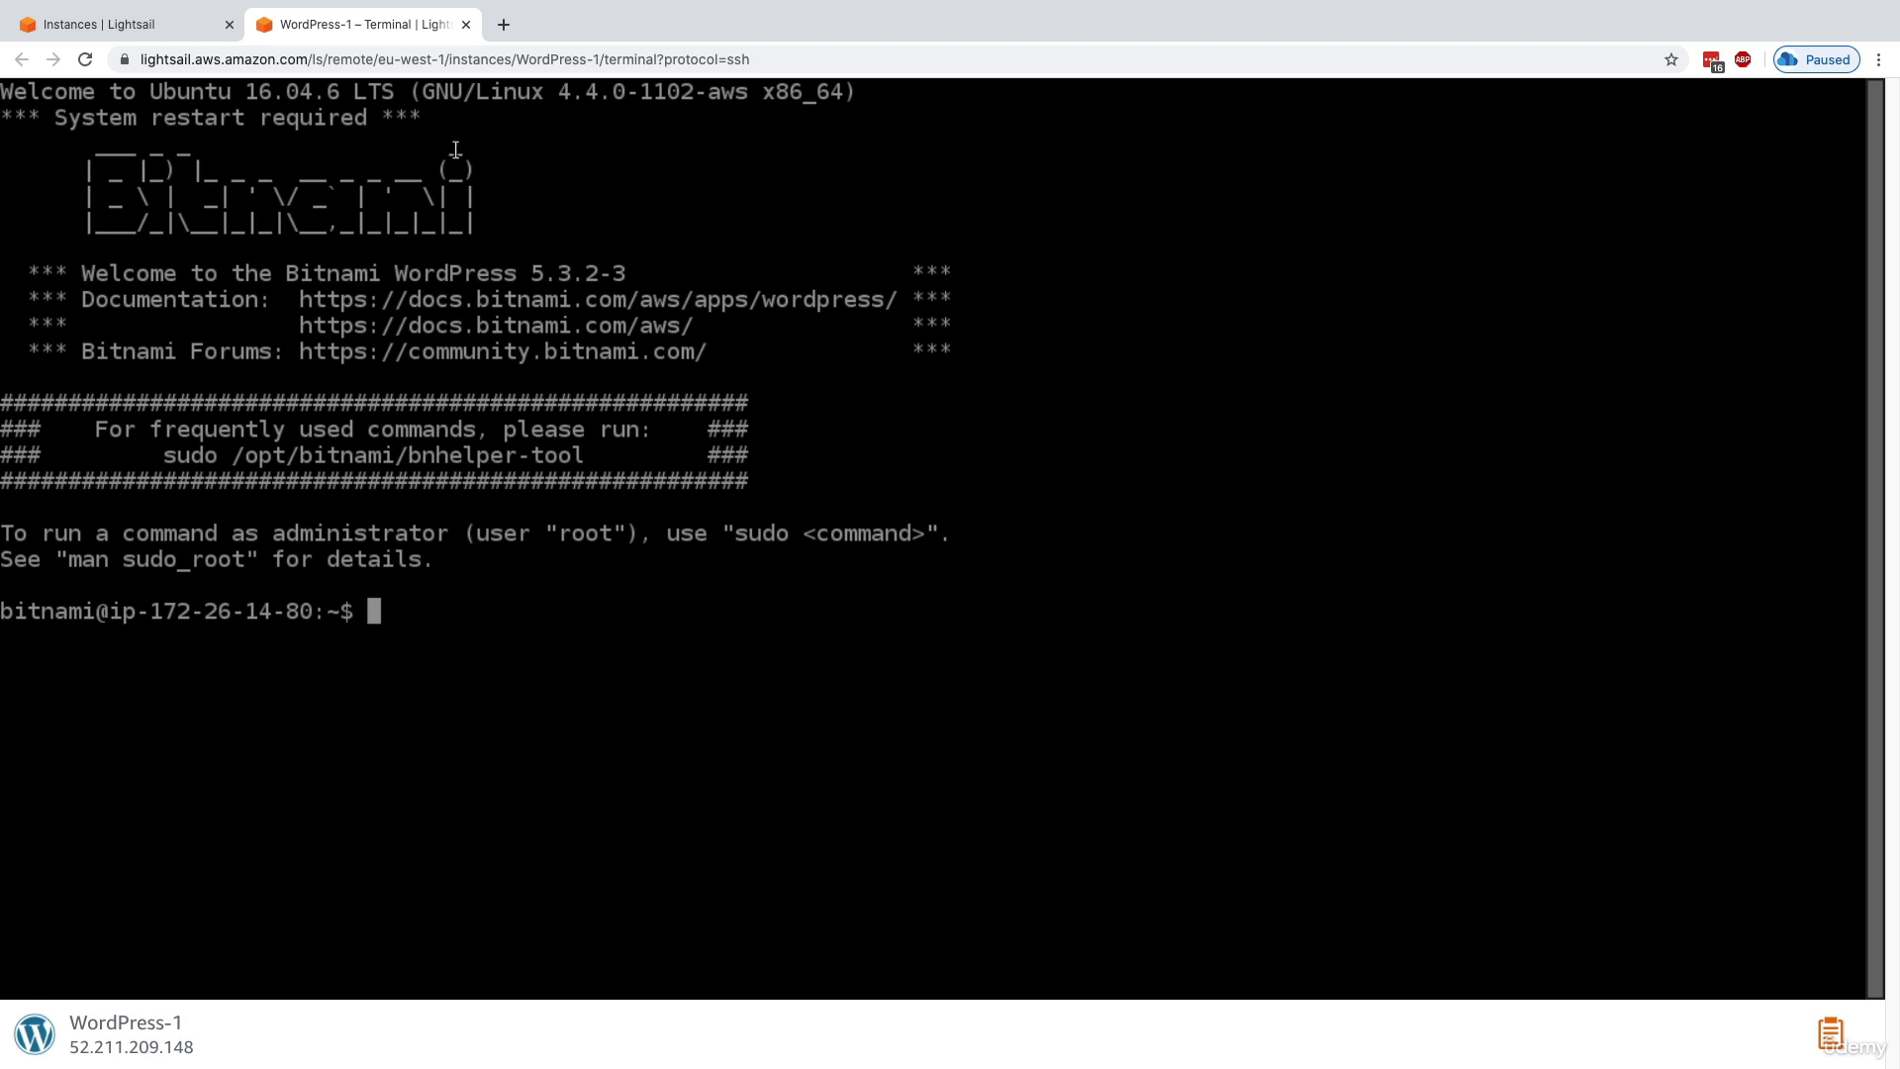
pyautogui.click(465, 25)
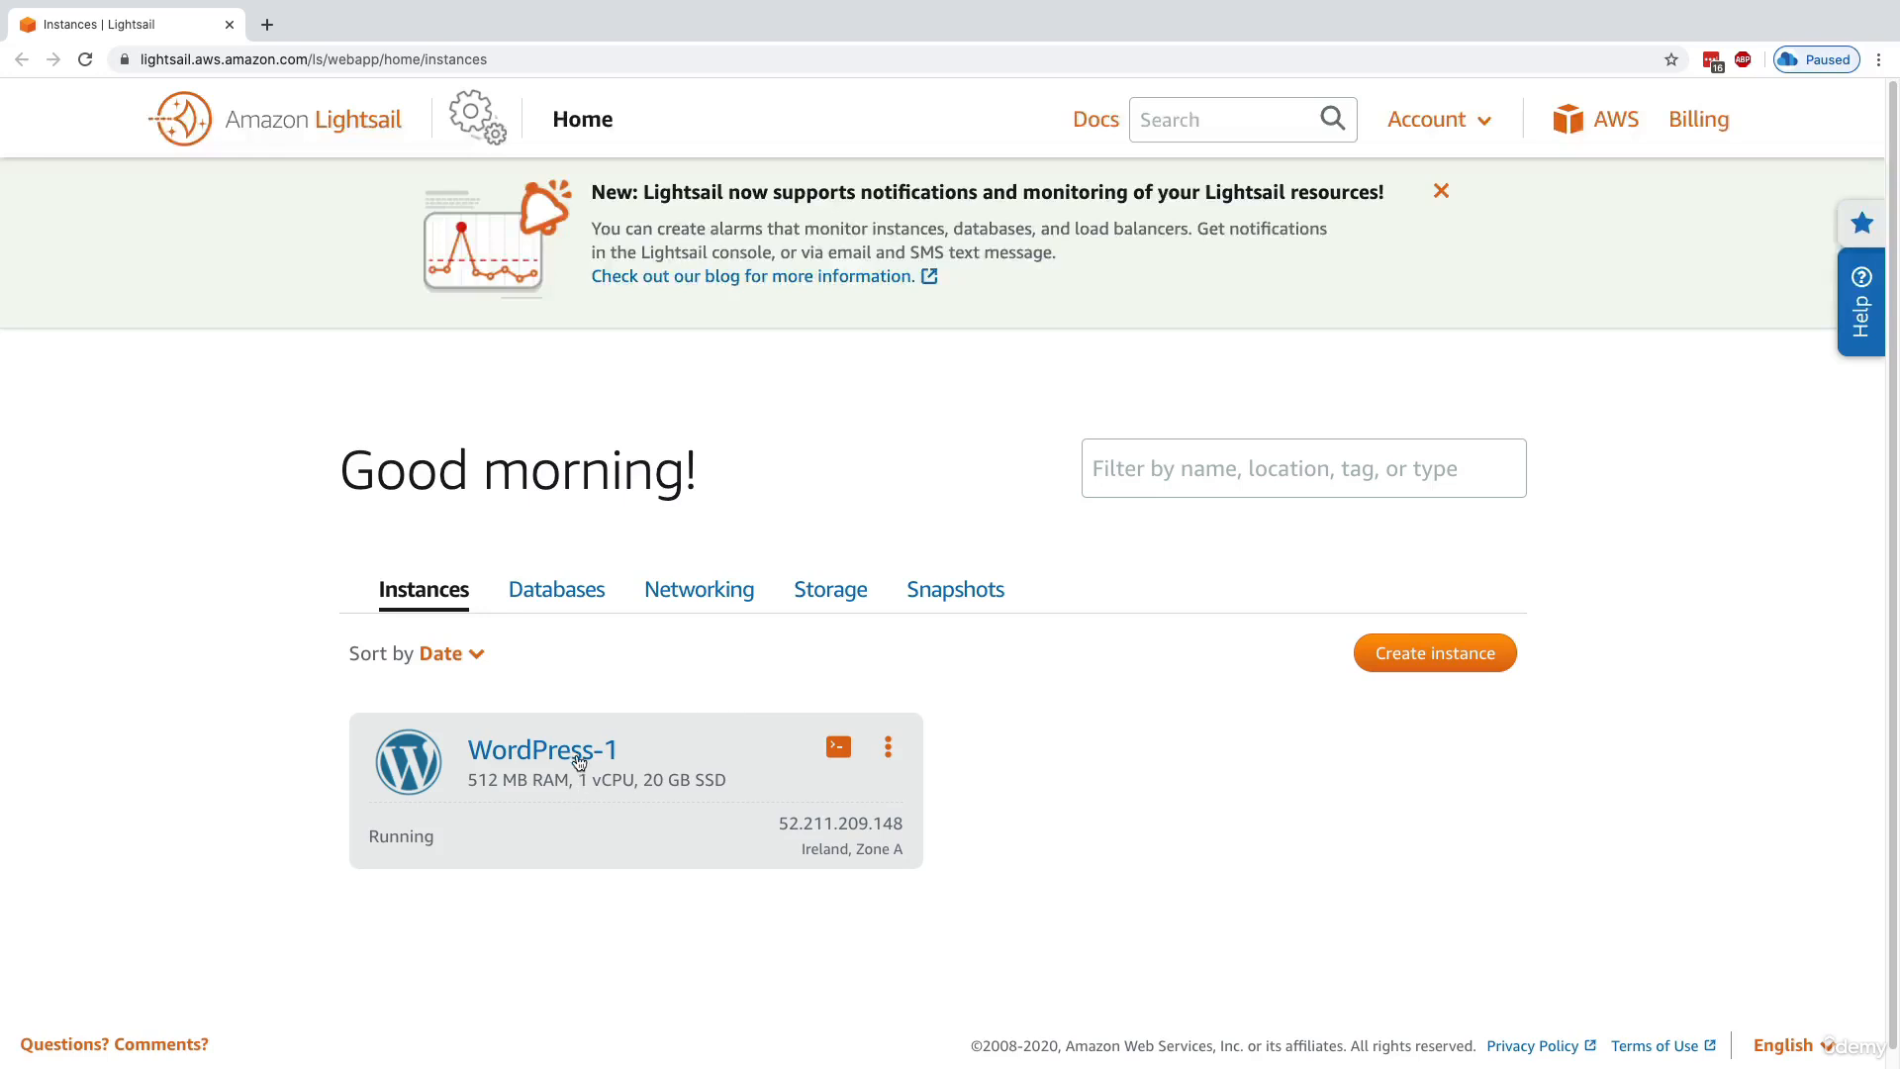
# Open the WordPress-1 management page and load the instance's public IP address in a new browser tab
pyautogui.click(888, 748)
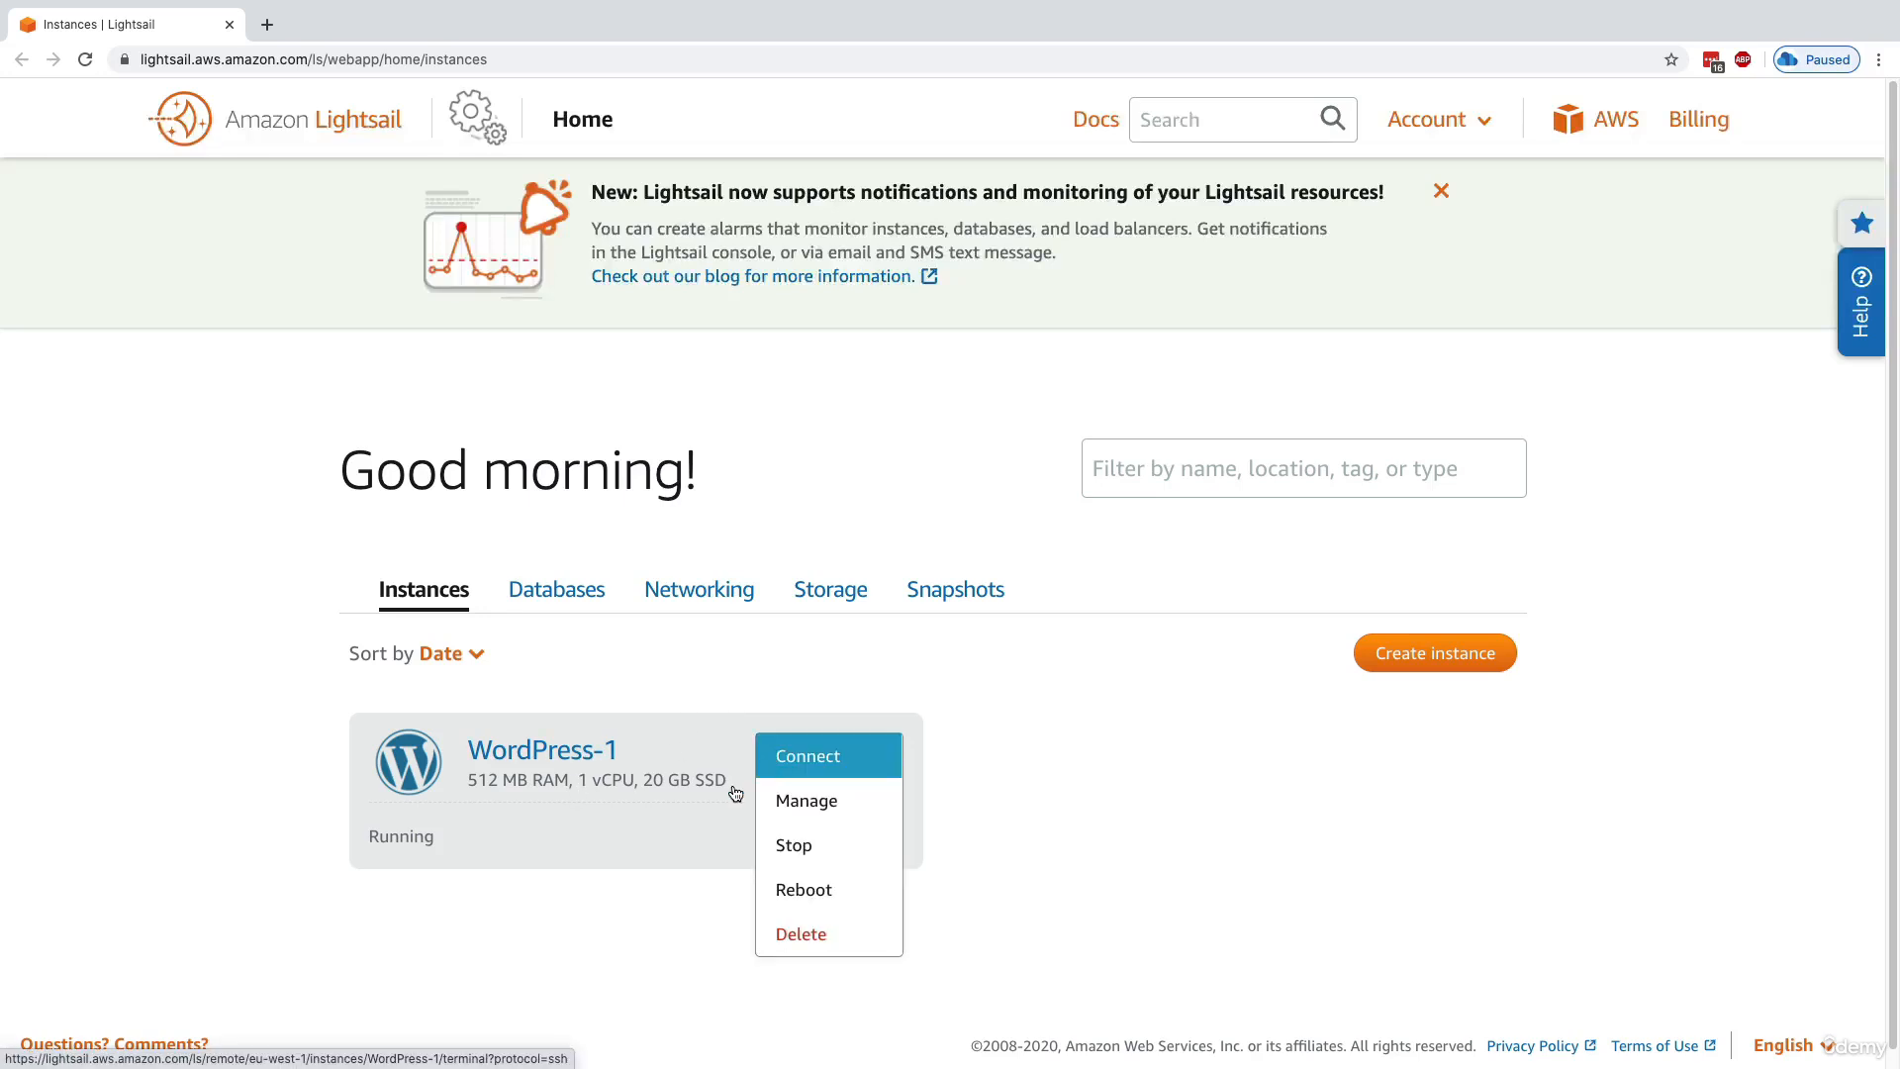
pyautogui.click(601, 744)
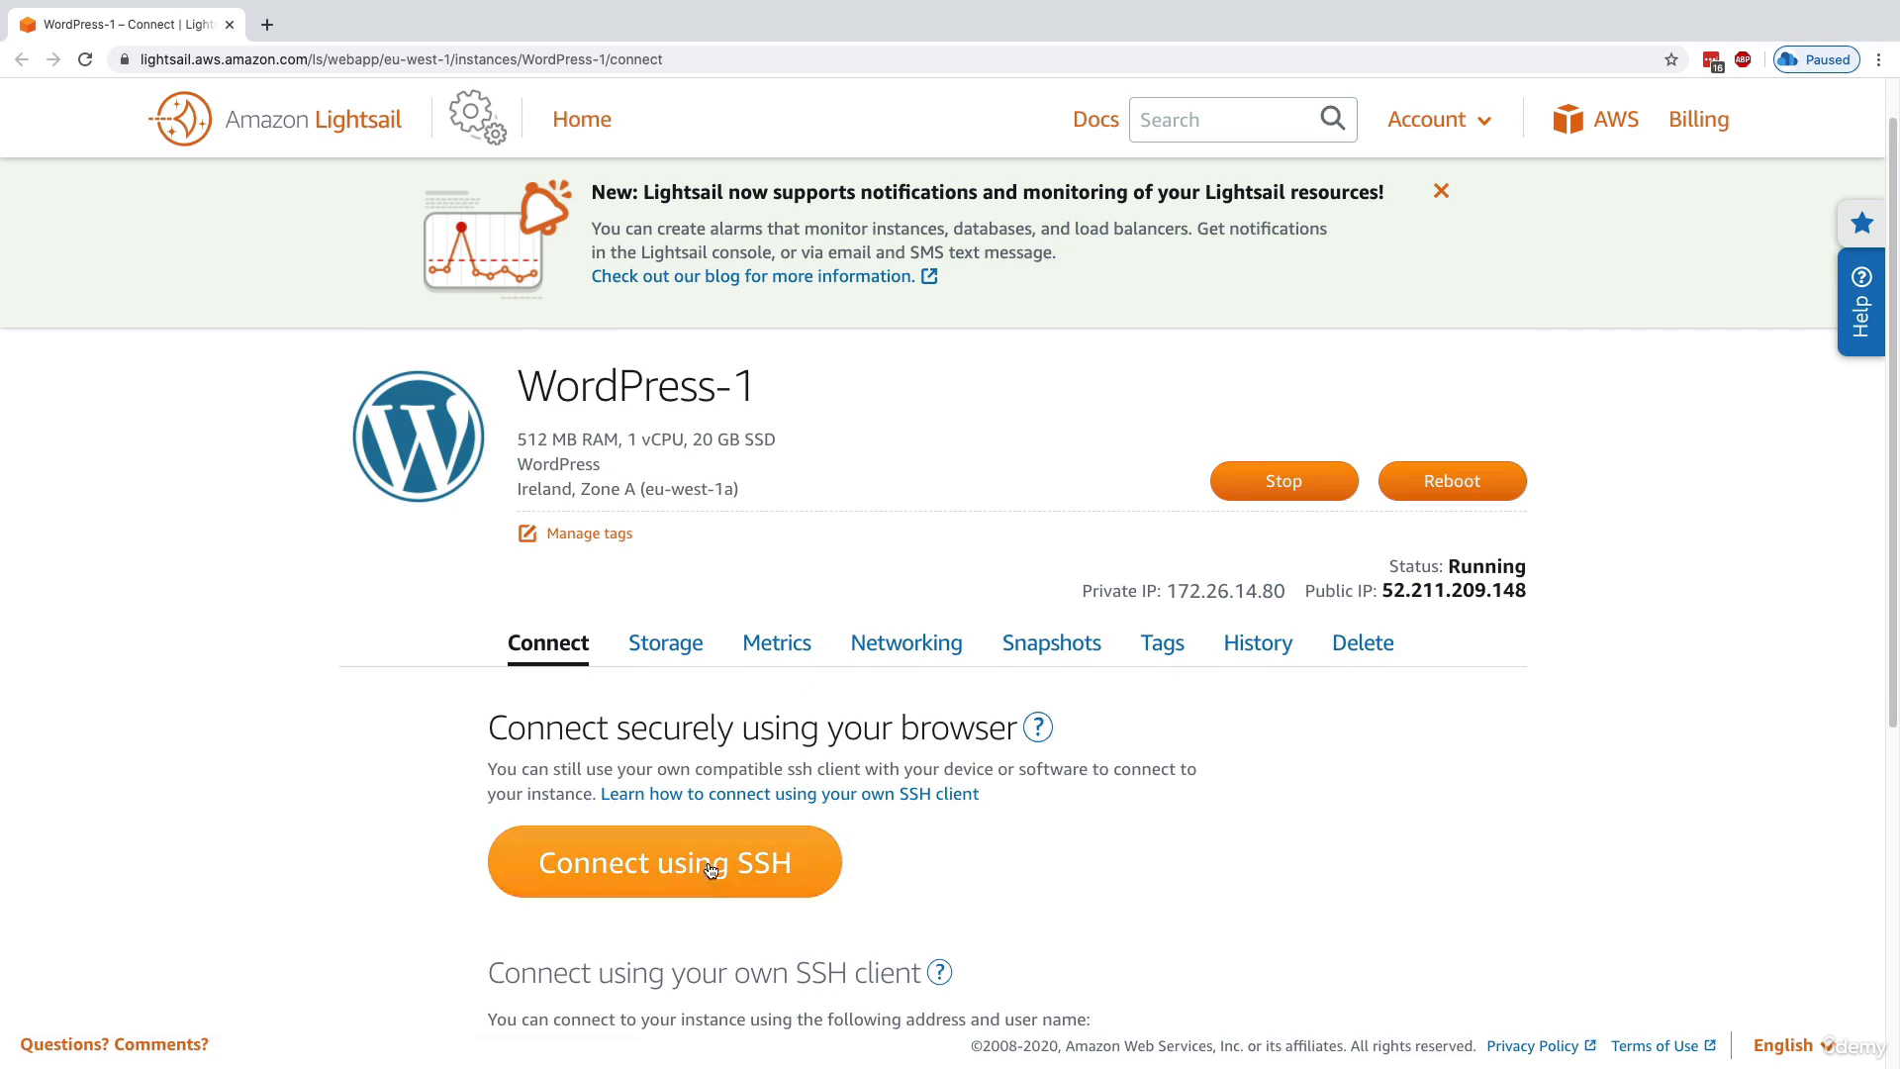
pyautogui.scroll(-1, 727, 772)
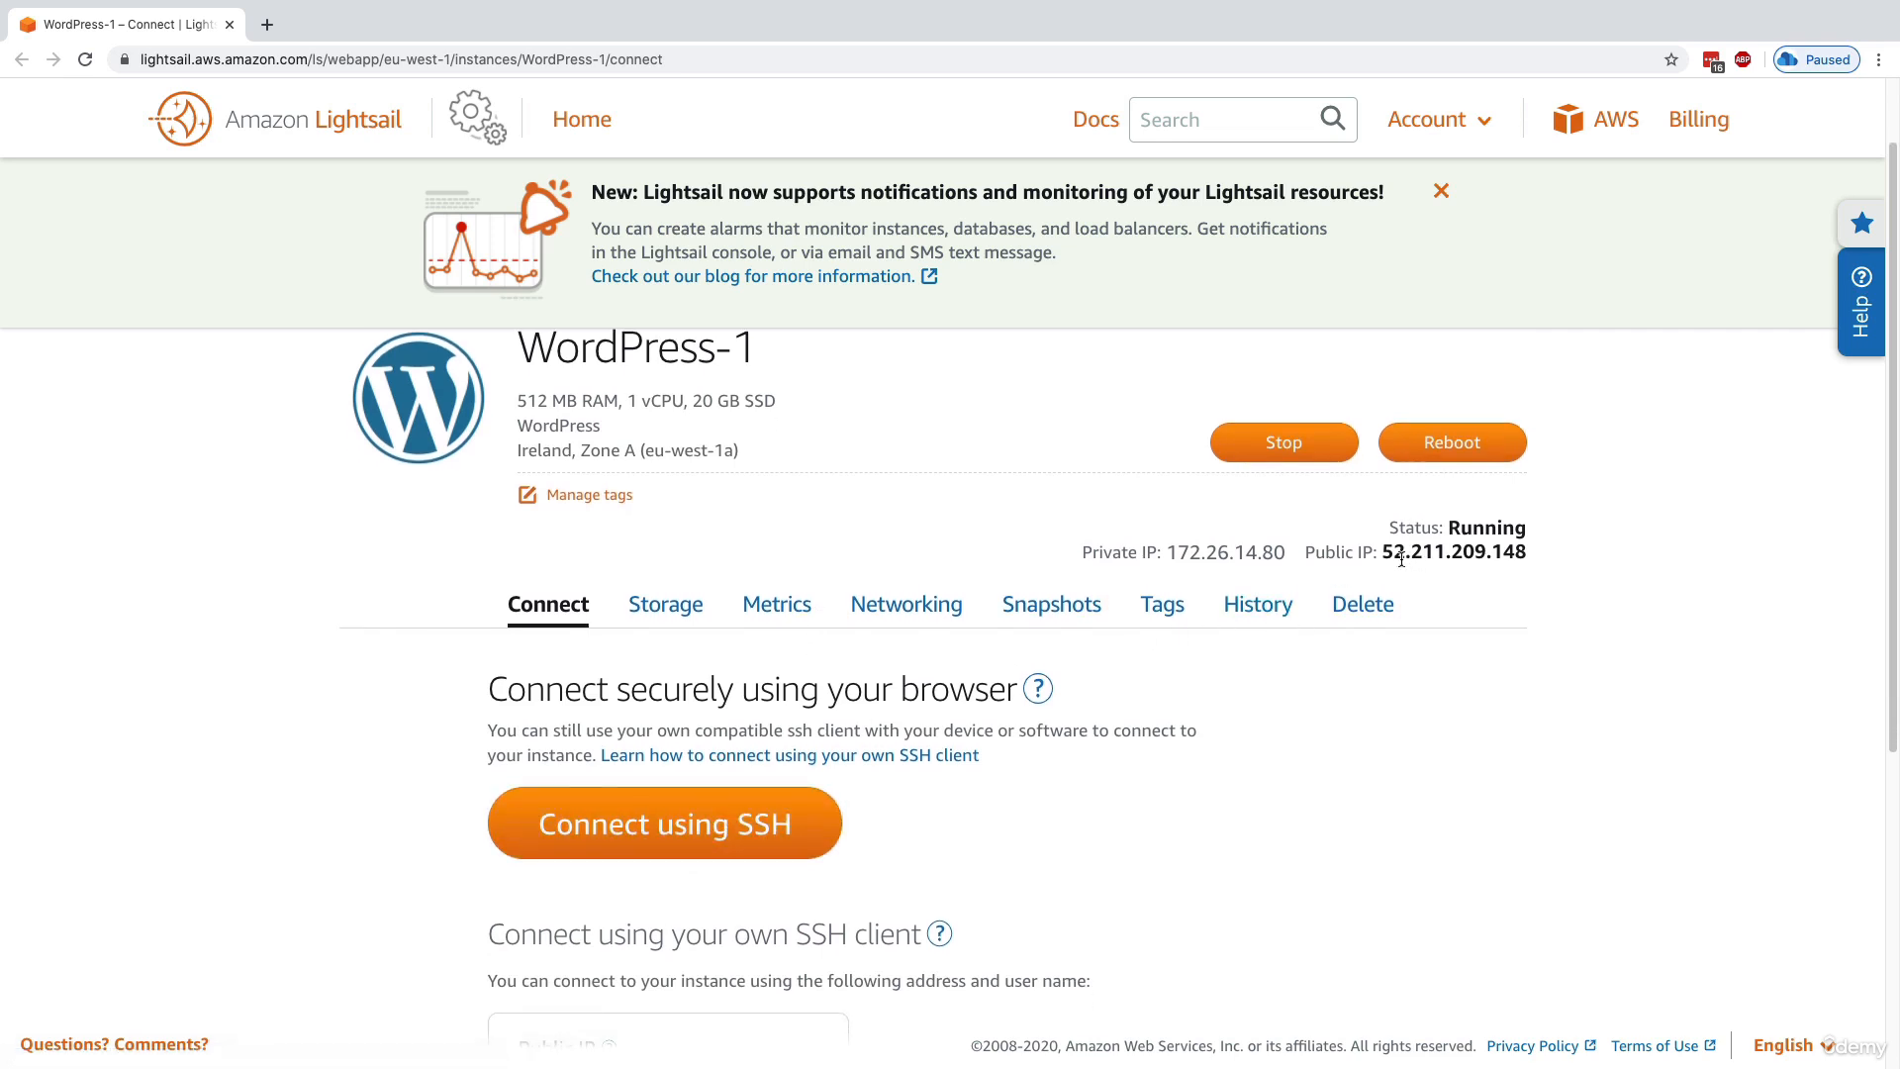
pyautogui.doubleClick(1521, 558)
pyautogui.press('super+c')
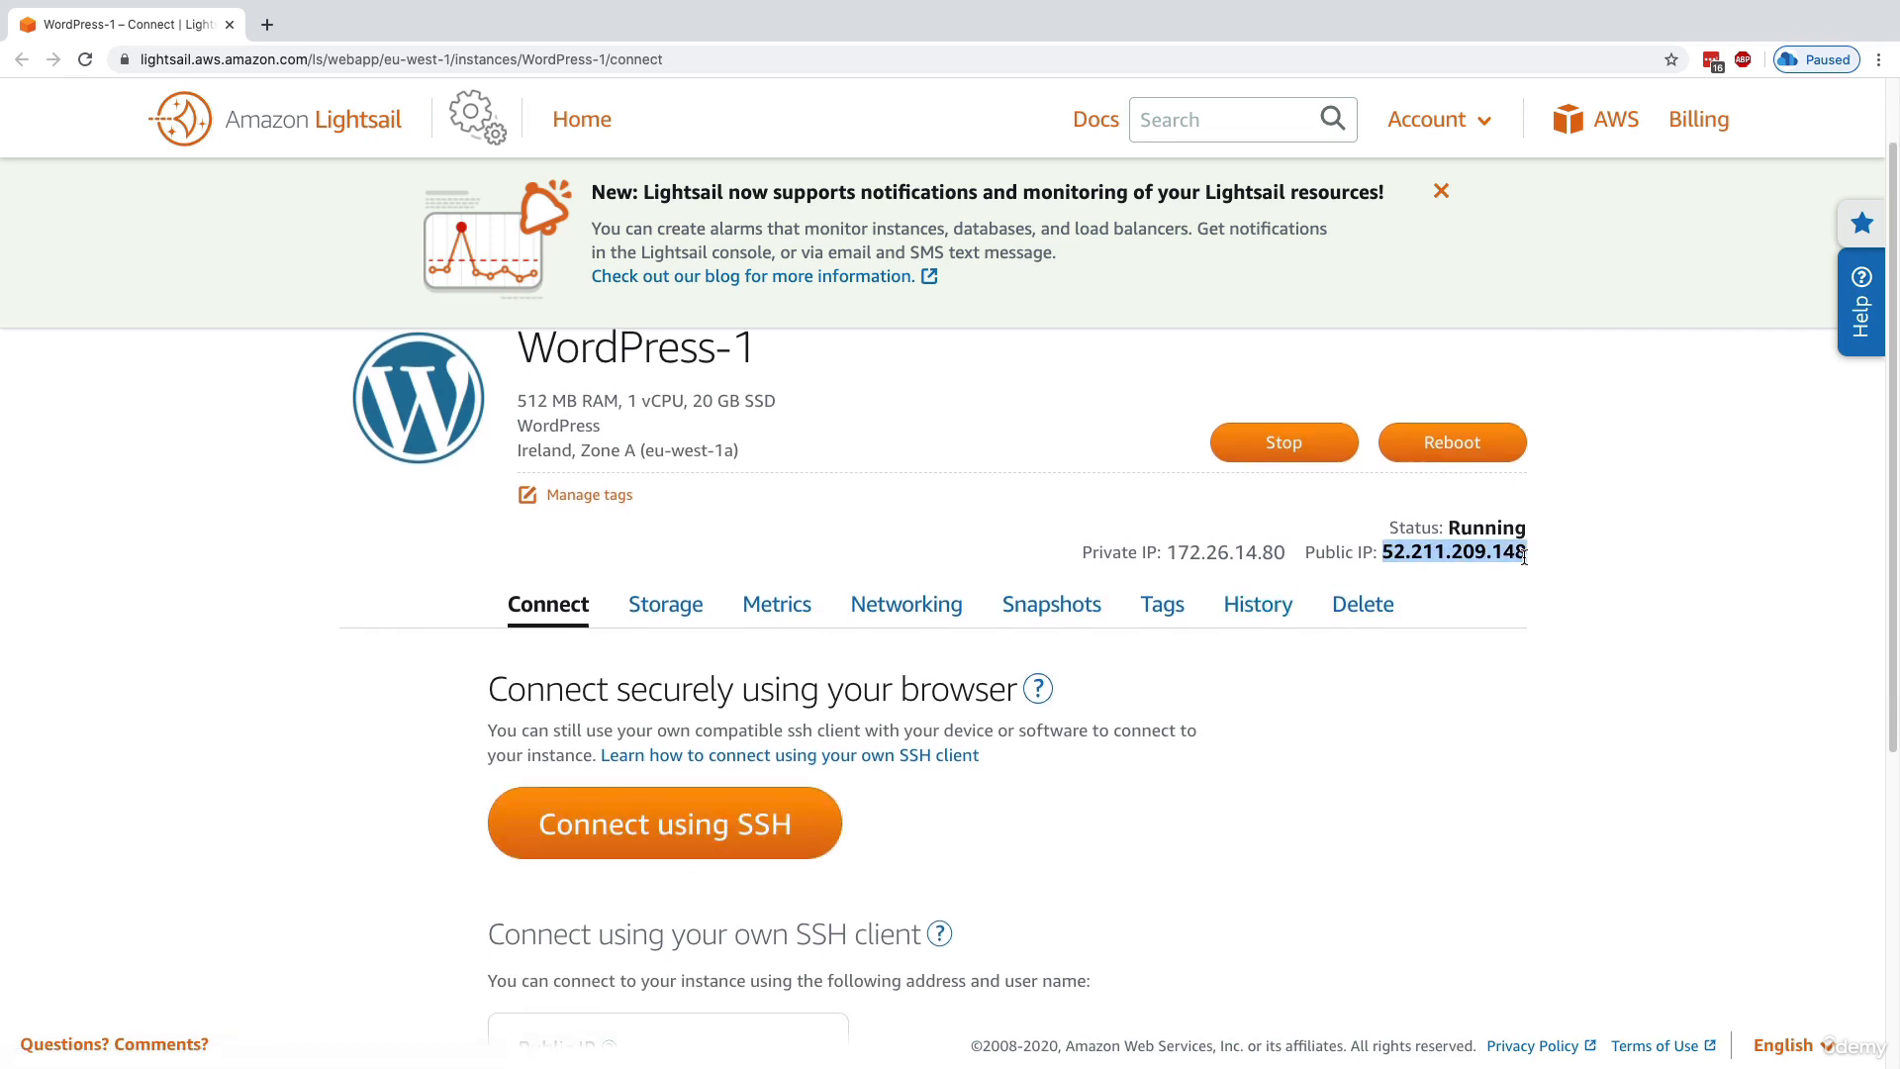
pyautogui.press('super+t')
pyautogui.press('super+v')
pyautogui.press('Return')
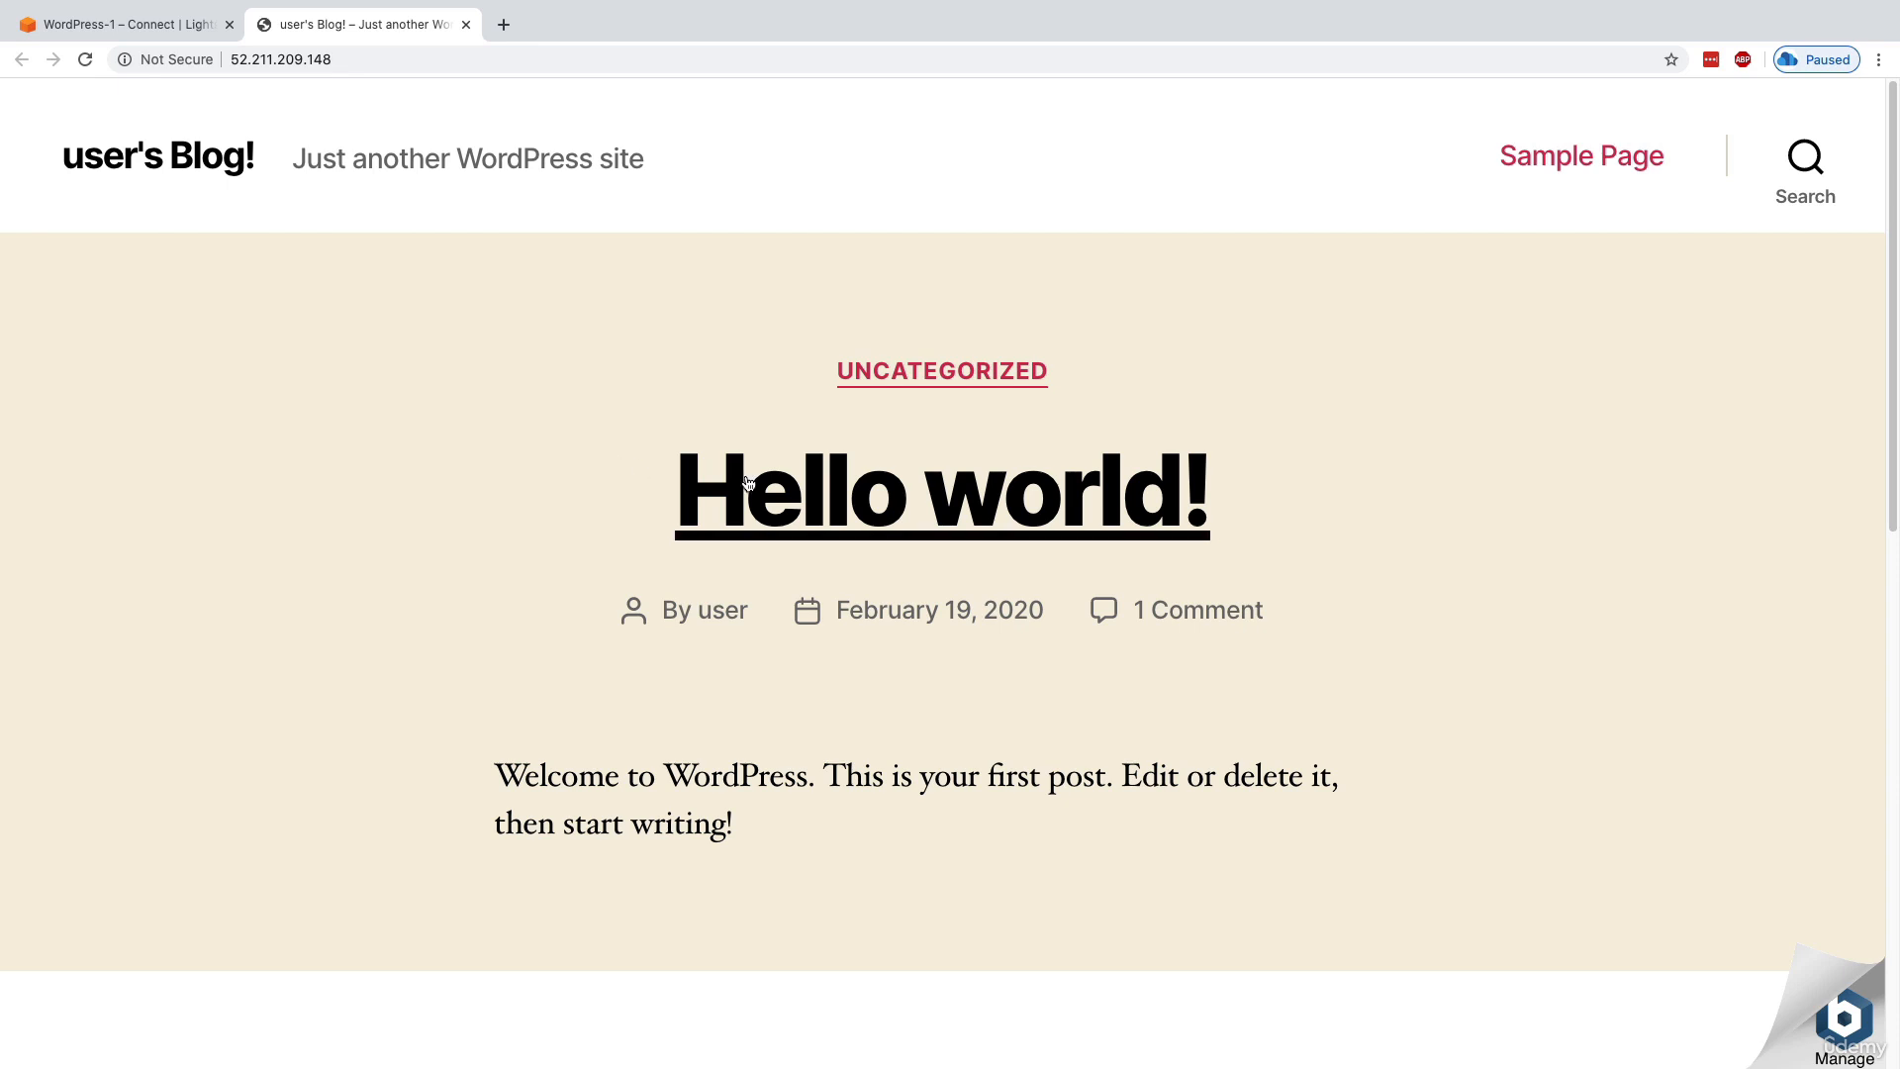
# Look through the WordPress blog's front page, including the Hello world! post and the sections below it
pyautogui.moveTo(750, 485); pyautogui.dragTo(1357, 546)
pyautogui.scroll(-5, 1256, 535)
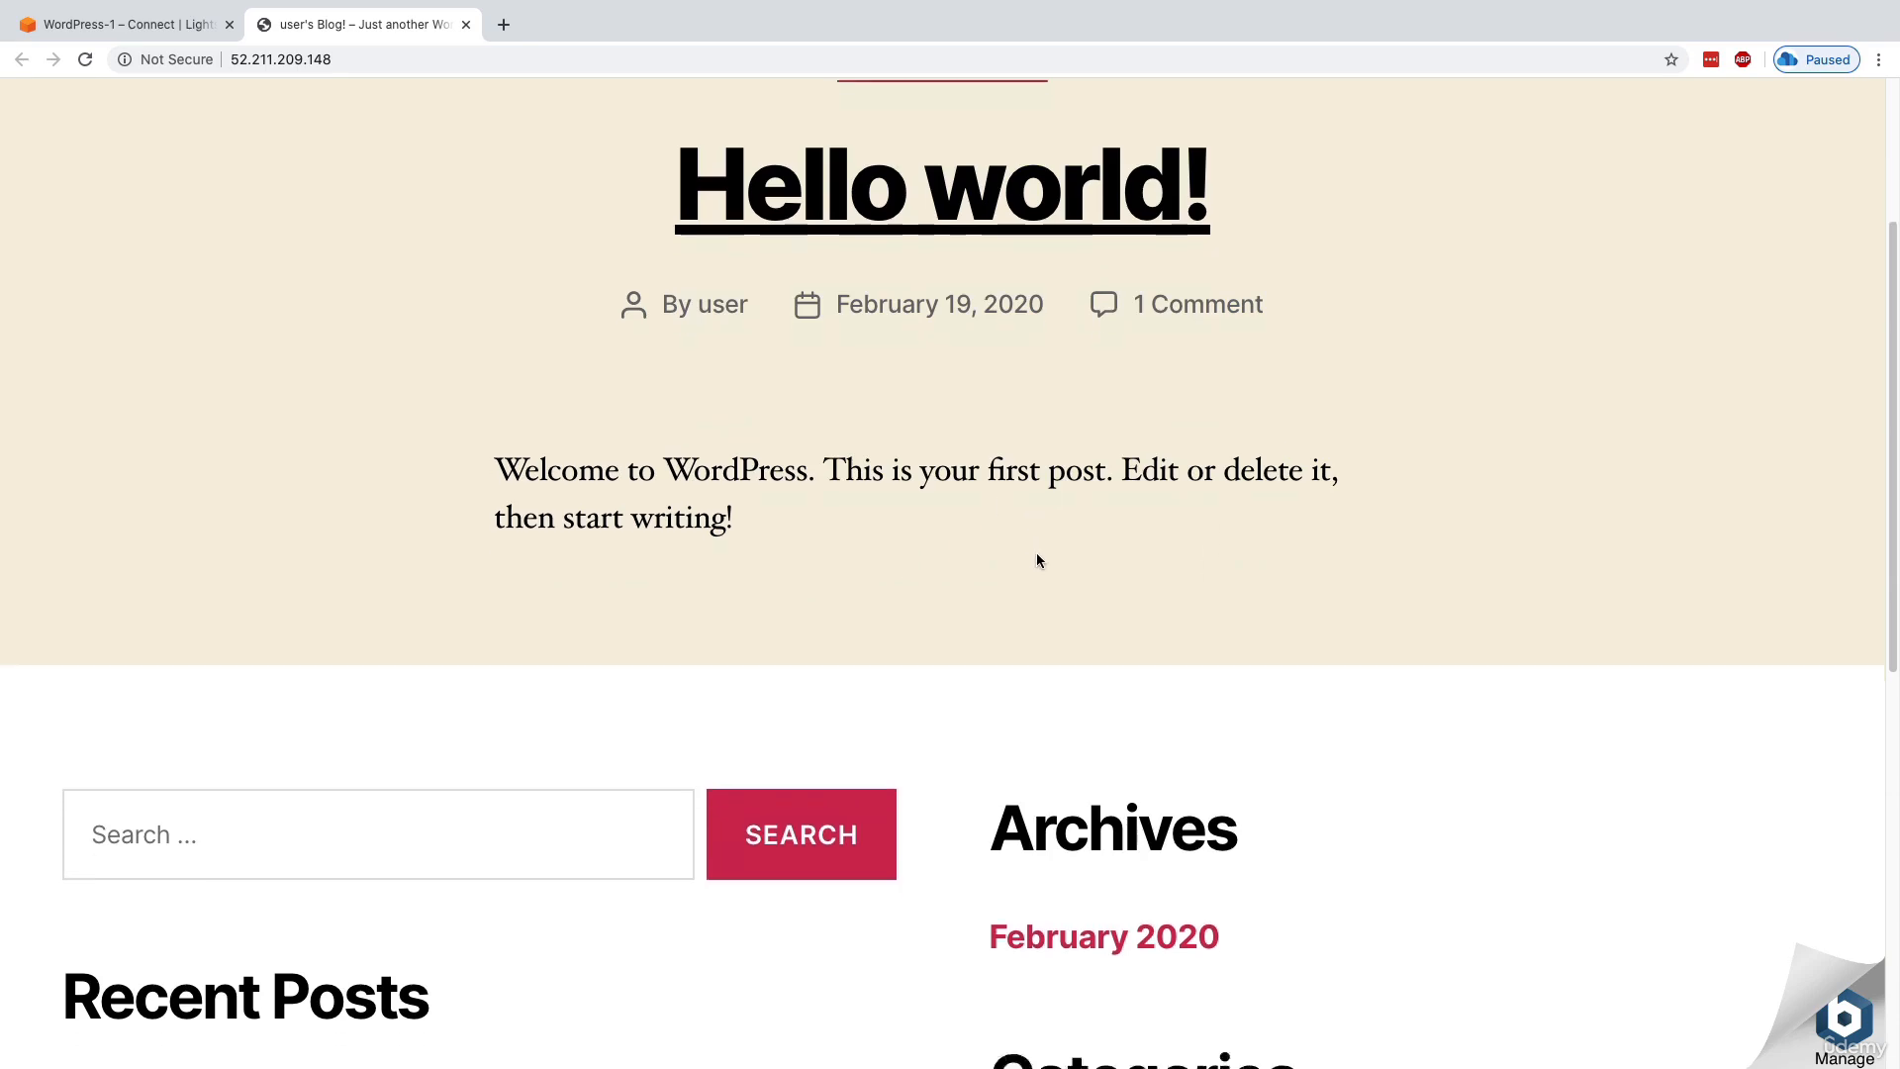
pyautogui.scroll(-8, 1500, 688)
pyautogui.scroll(12, 987, 690)
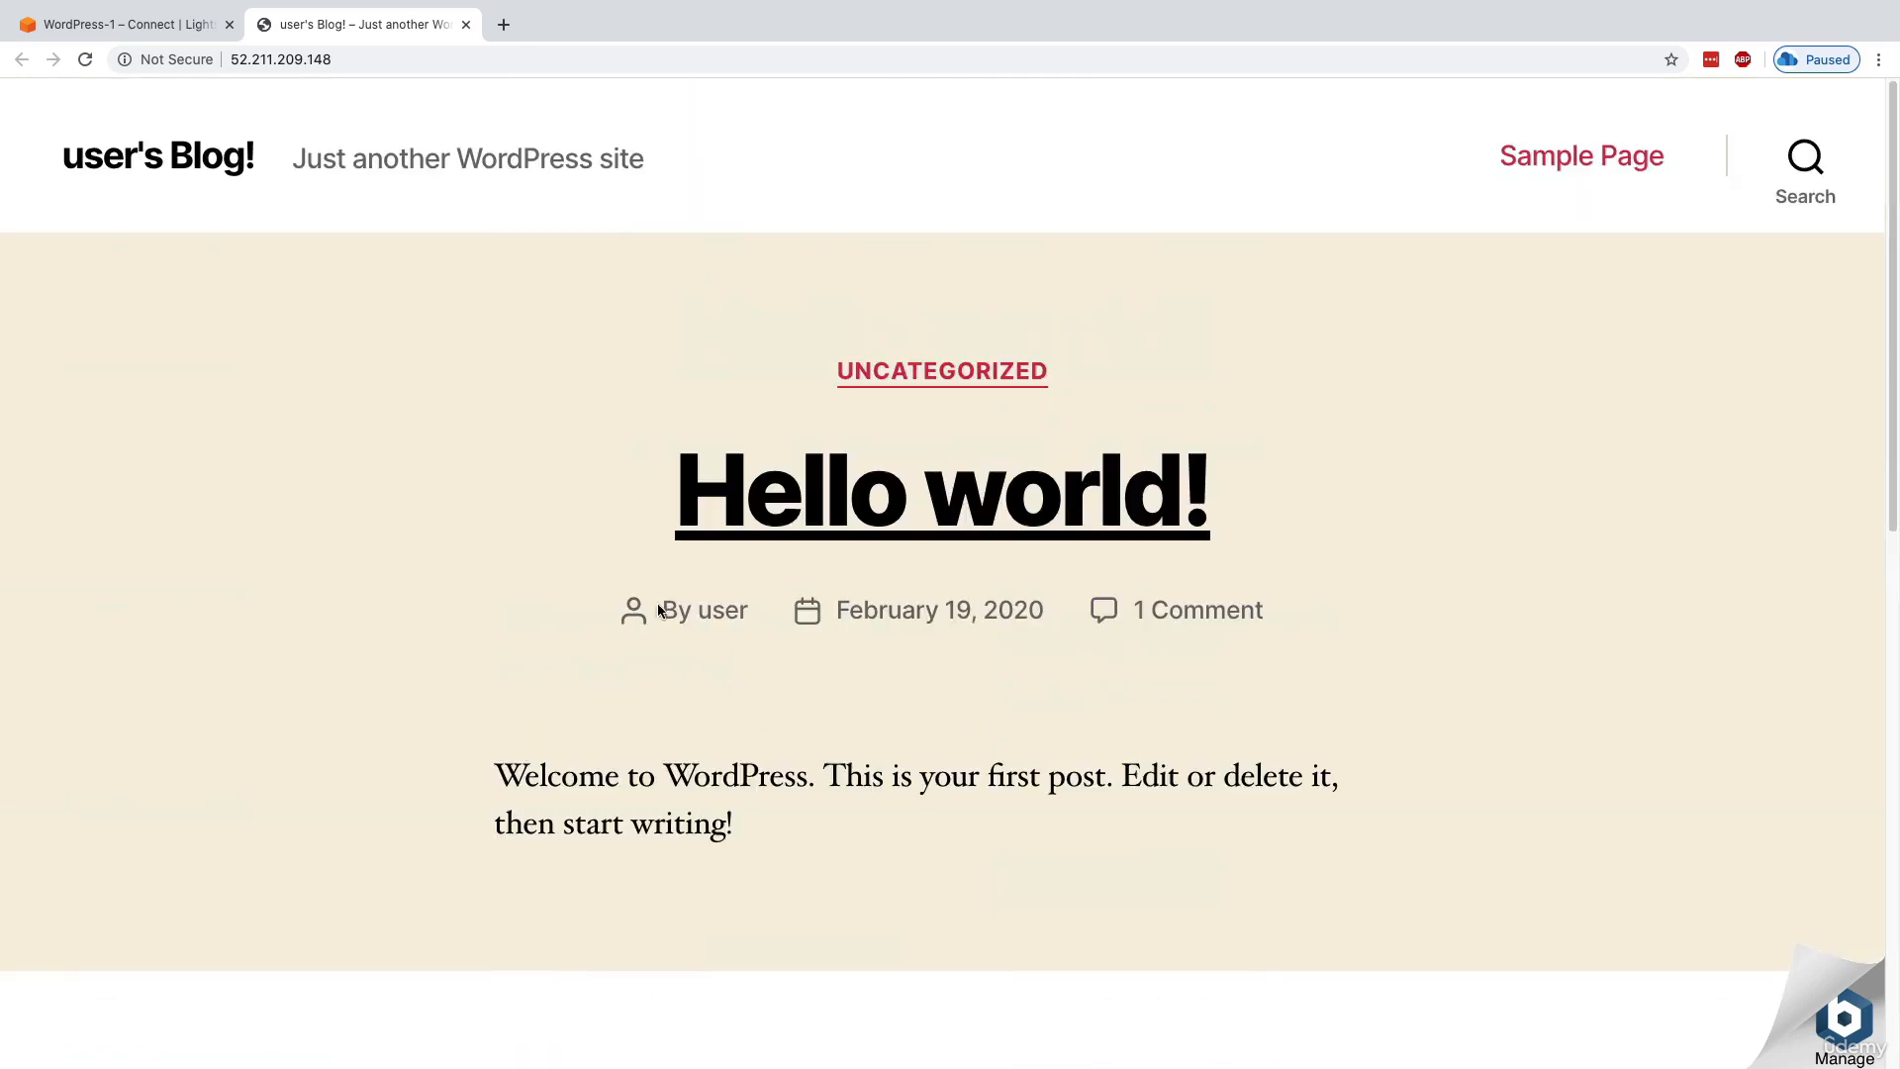
# Return to the WordPress-1 management page and examine its browser and own-client SSH connection details
pyautogui.click(179, 29)
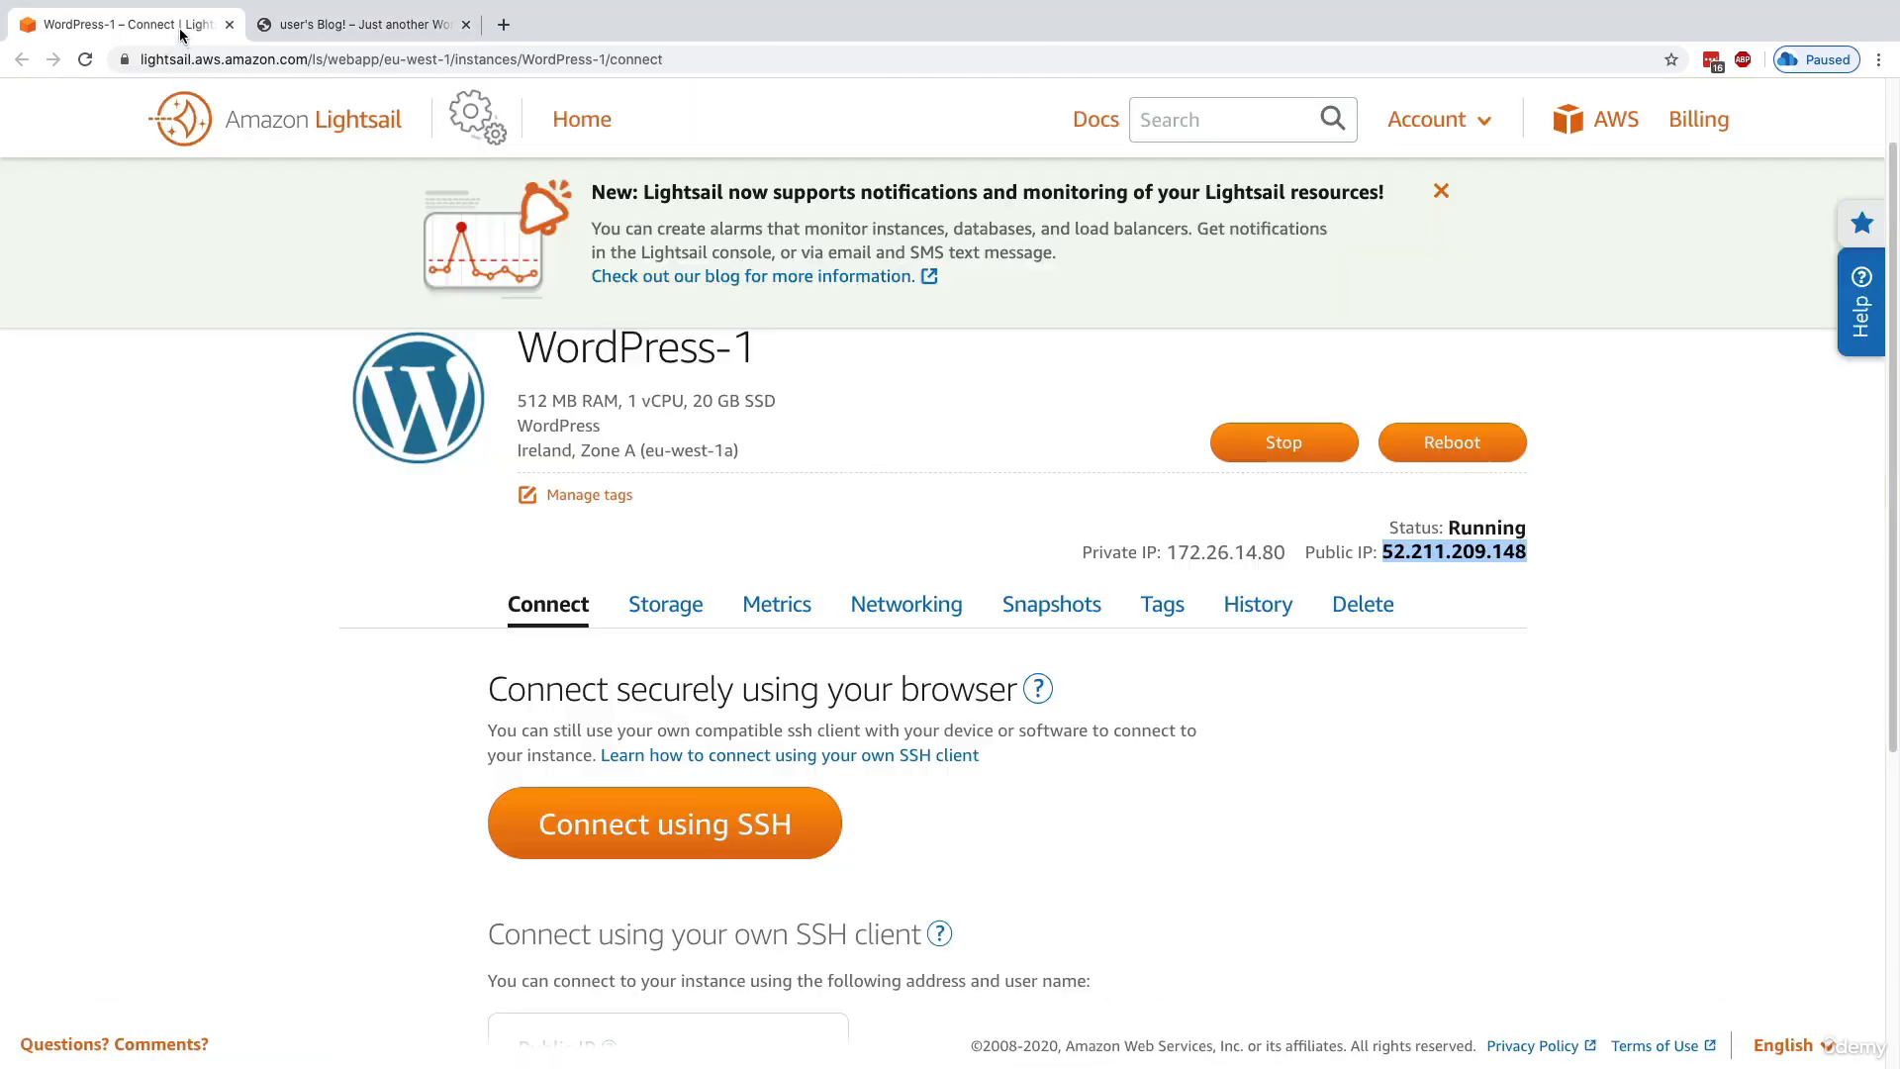
pyautogui.scroll(1, 333, 713)
pyautogui.click(331, 714)
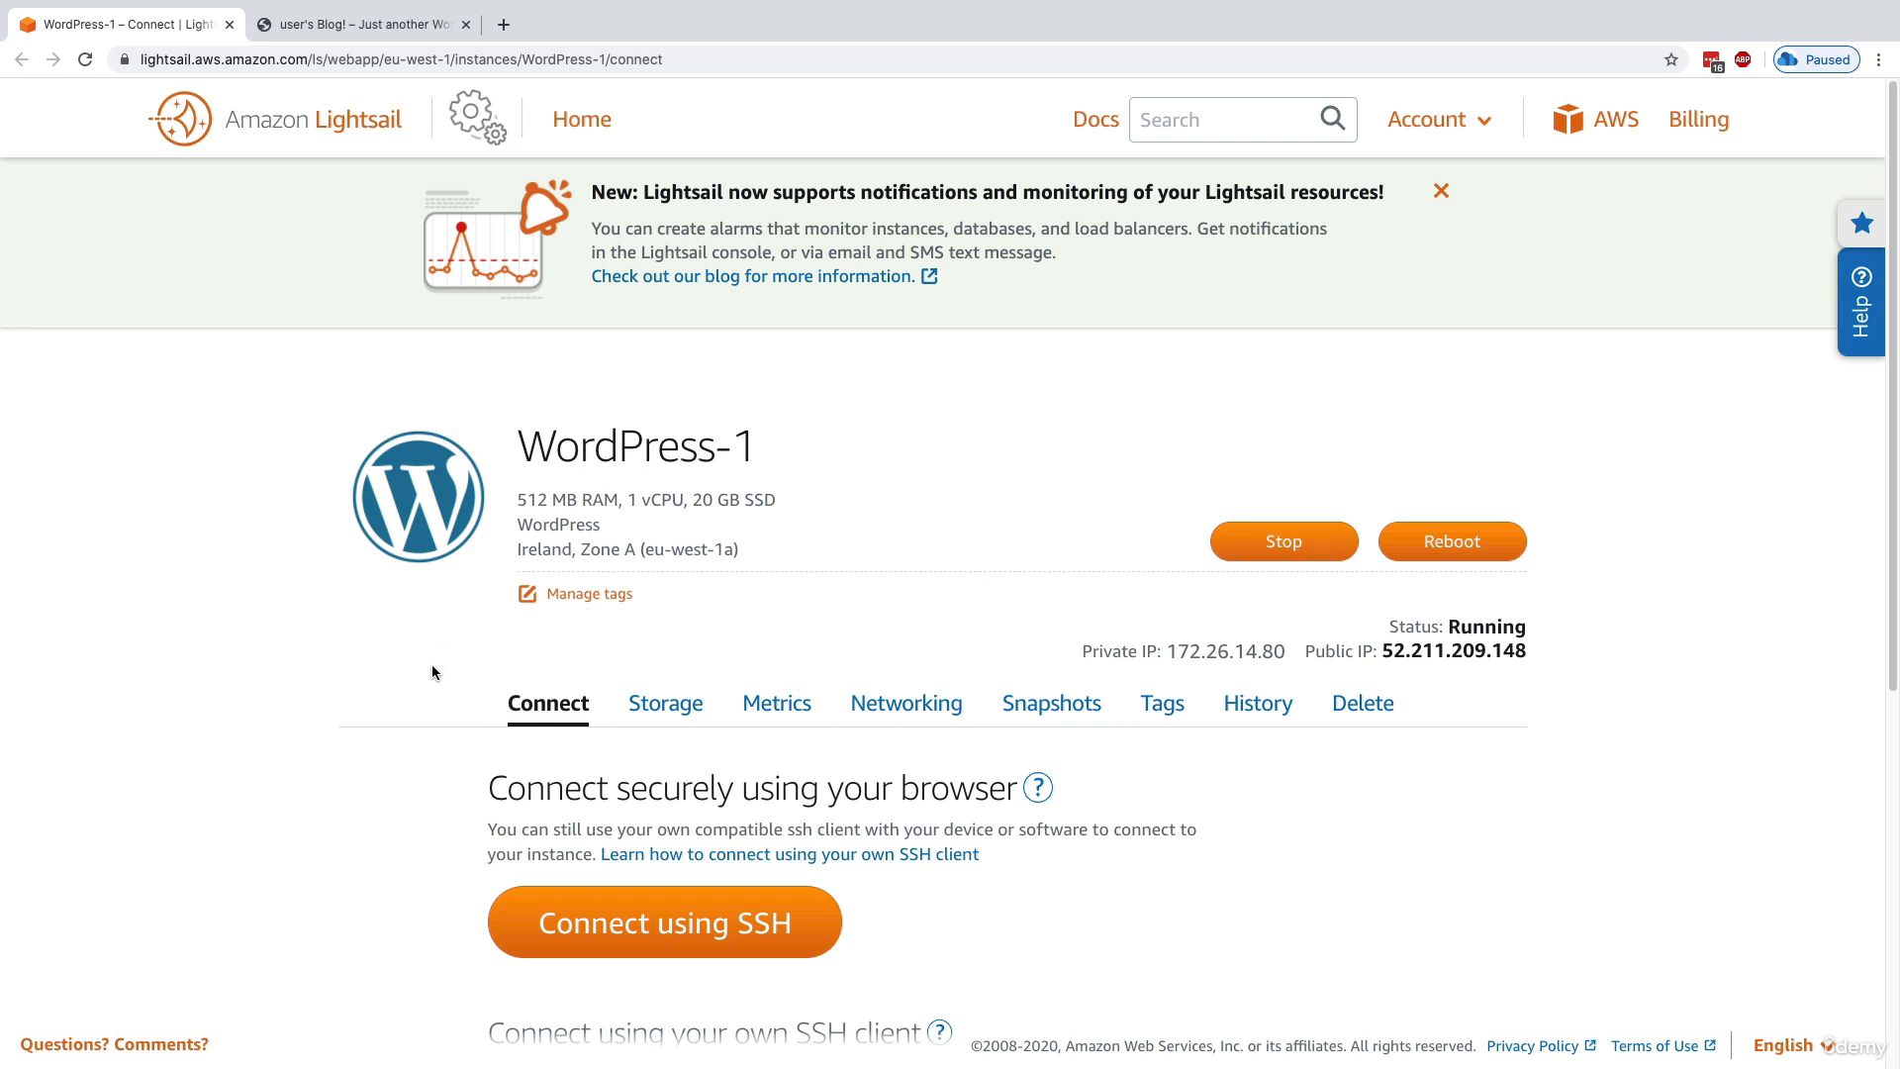
pyautogui.scroll(-2, 423, 669)
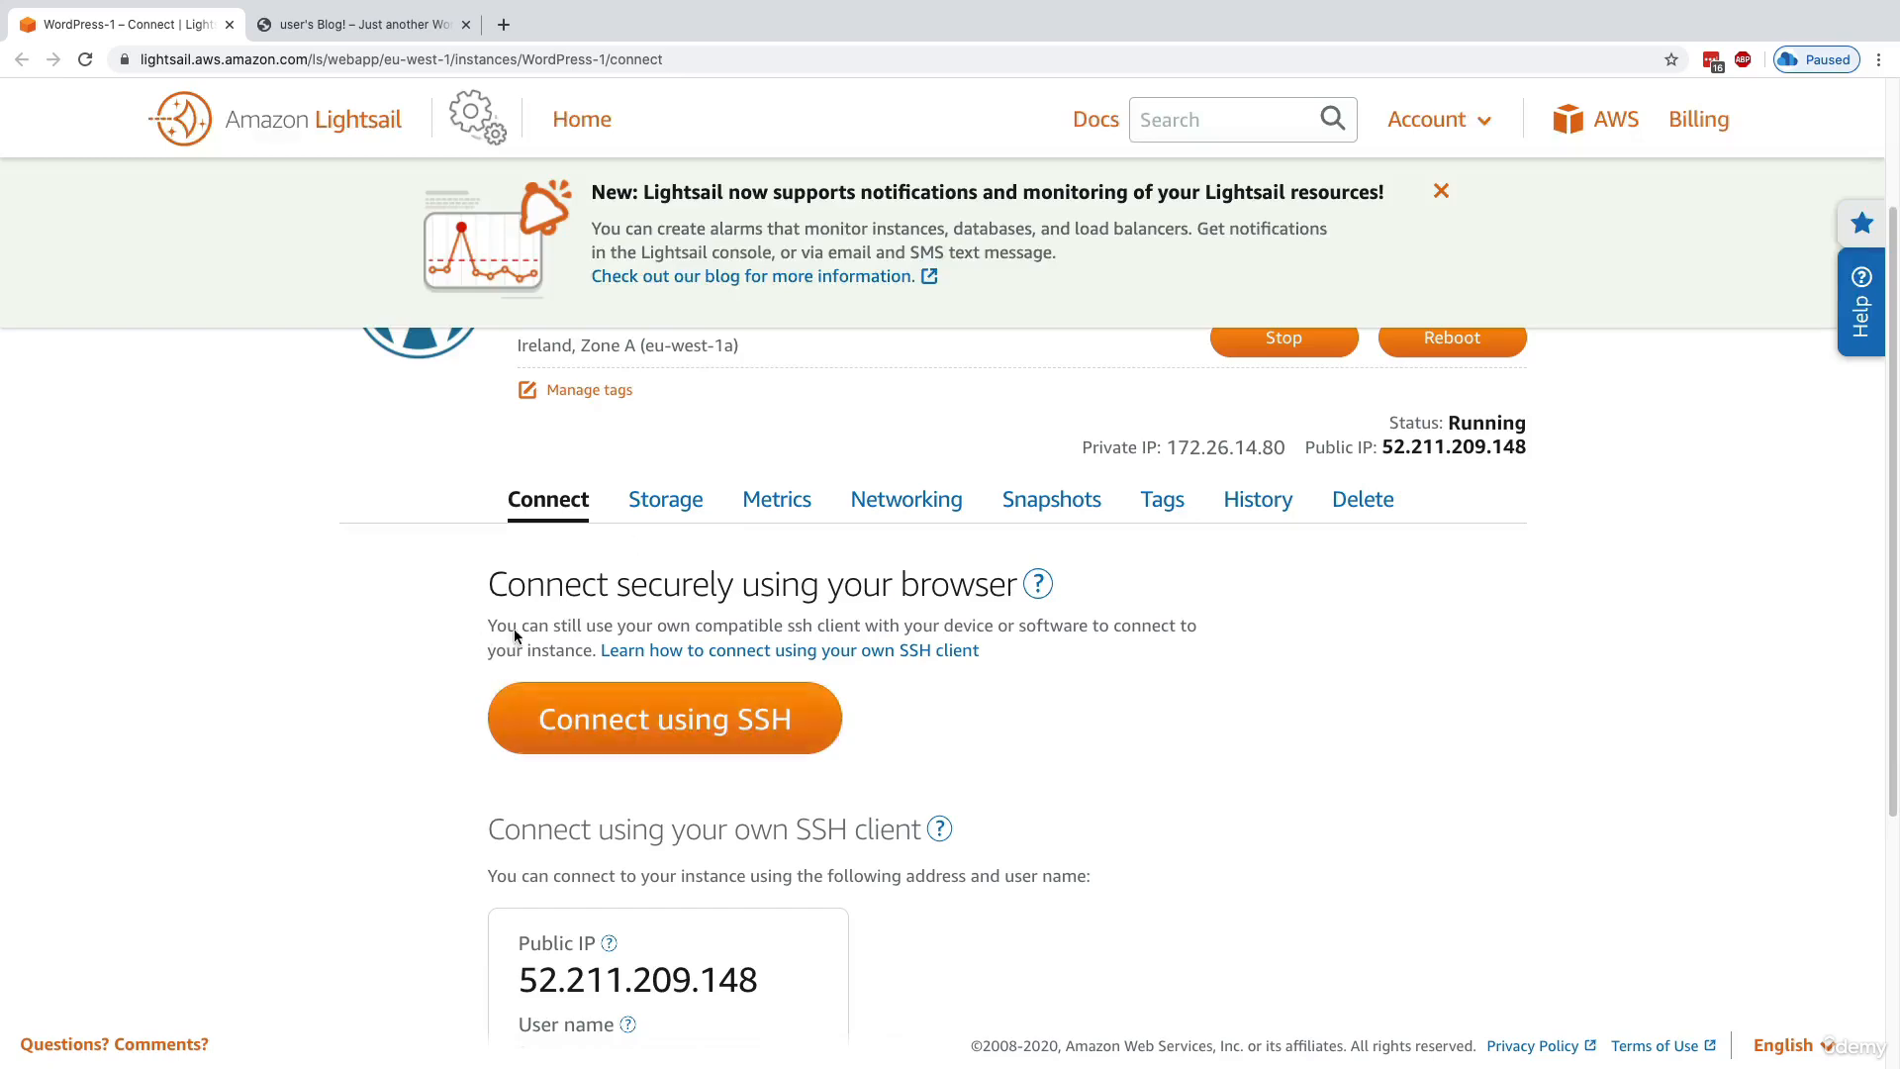
pyautogui.scroll(-4, 502, 817)
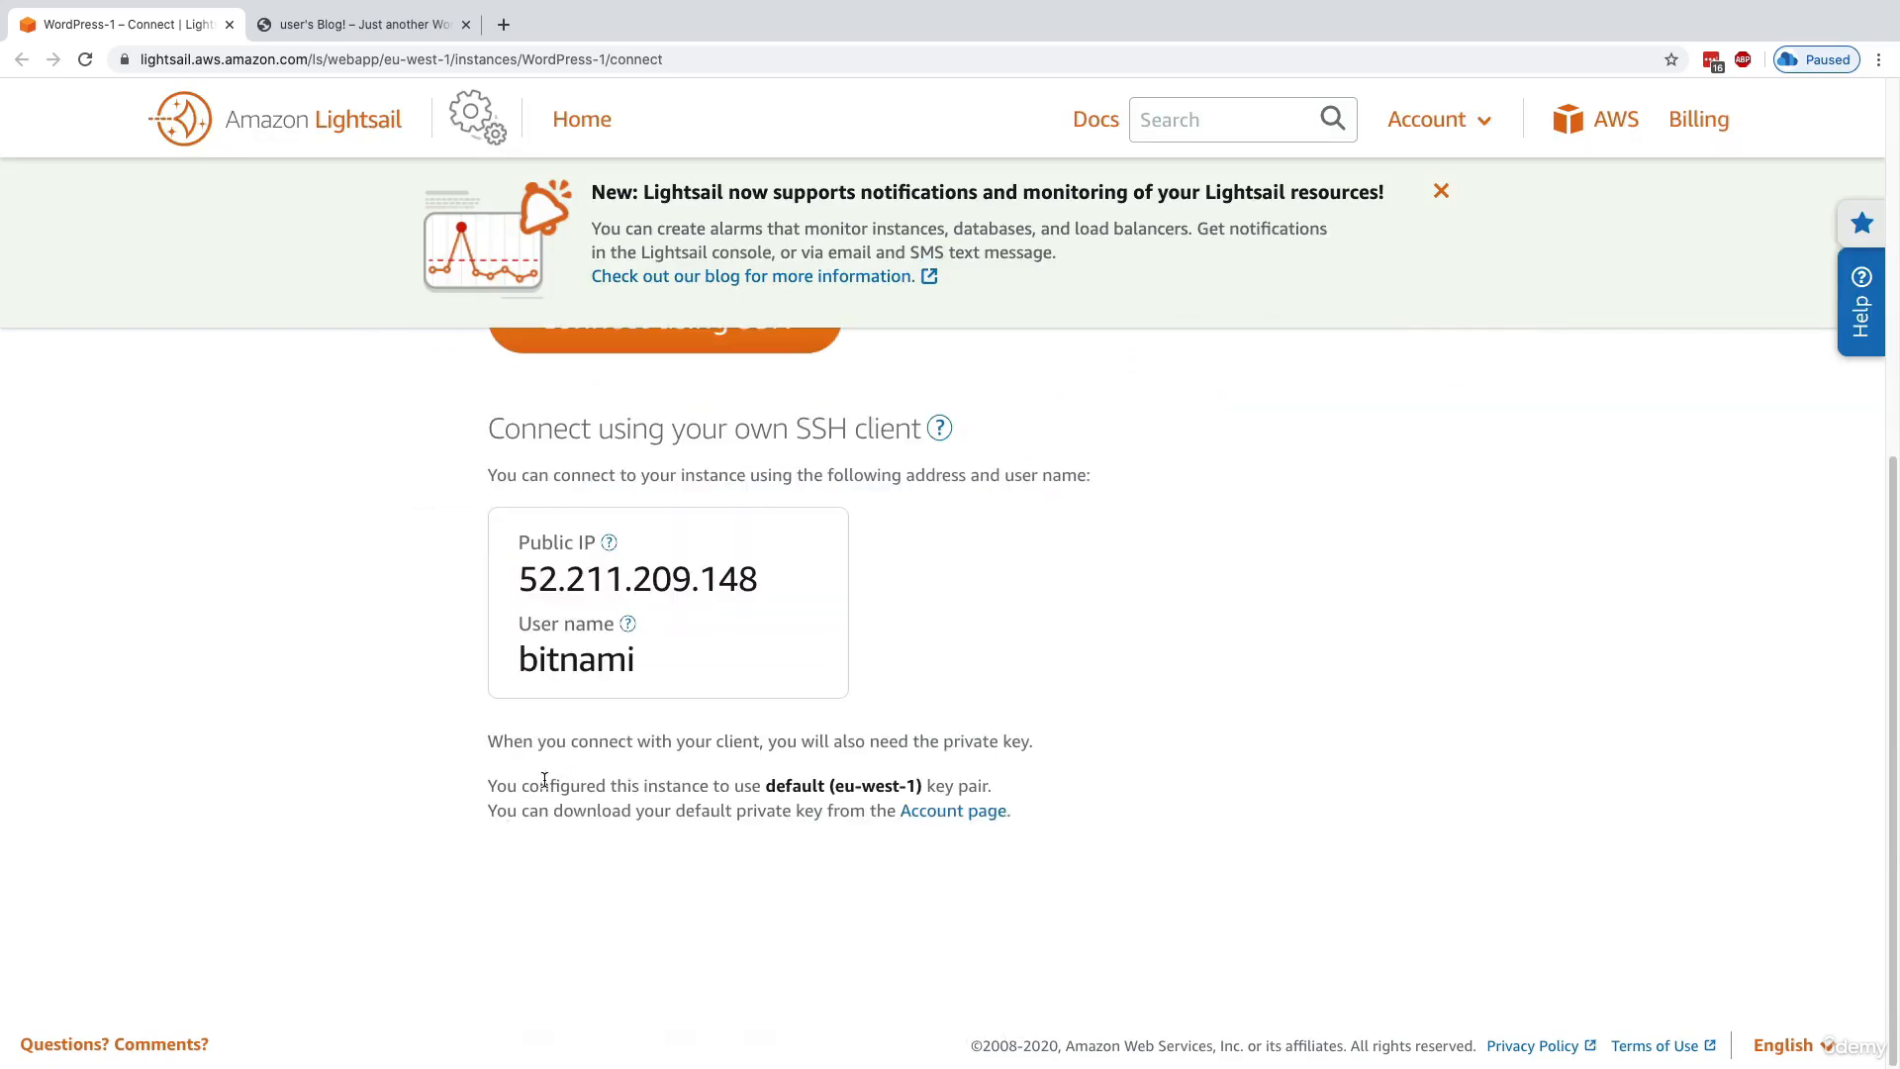
pyautogui.scroll(6, 544, 780)
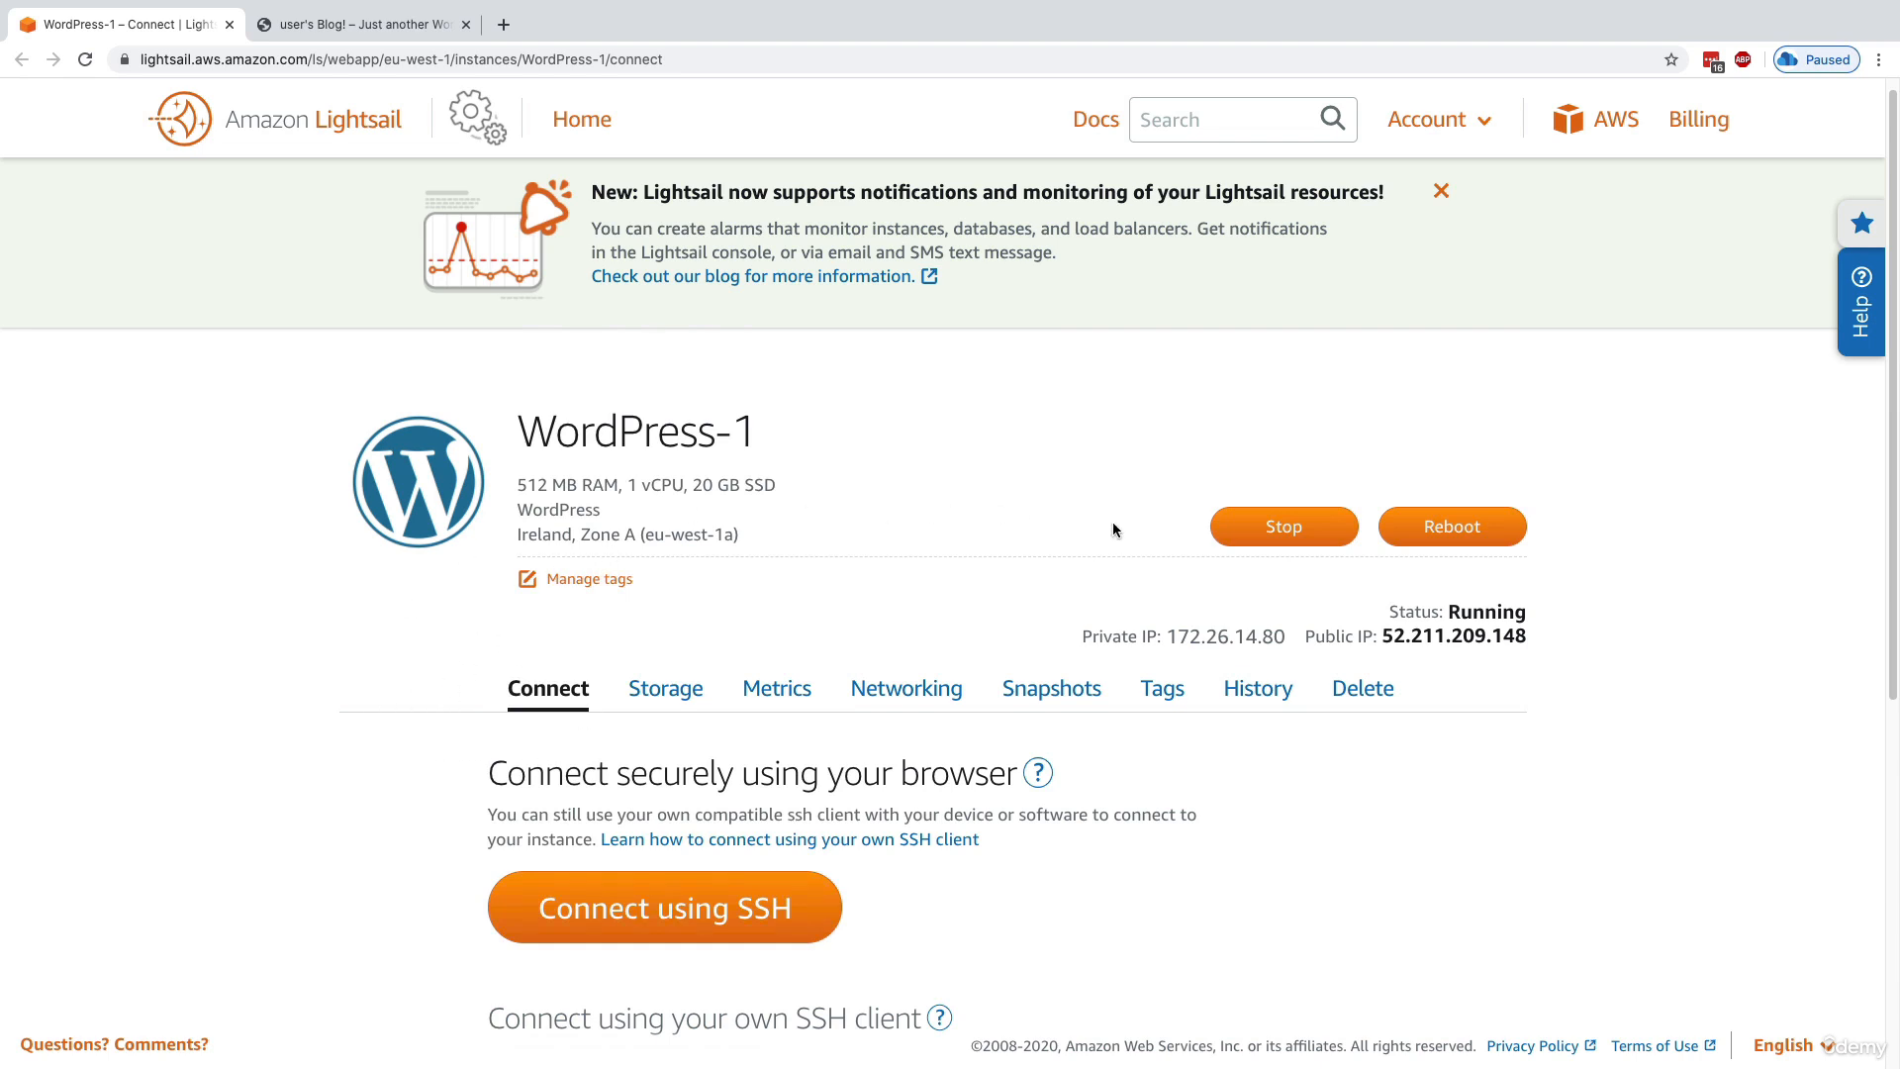
# Delete the WordPress-1 instance and confirm its permanent removal
pyautogui.click(1346, 690)
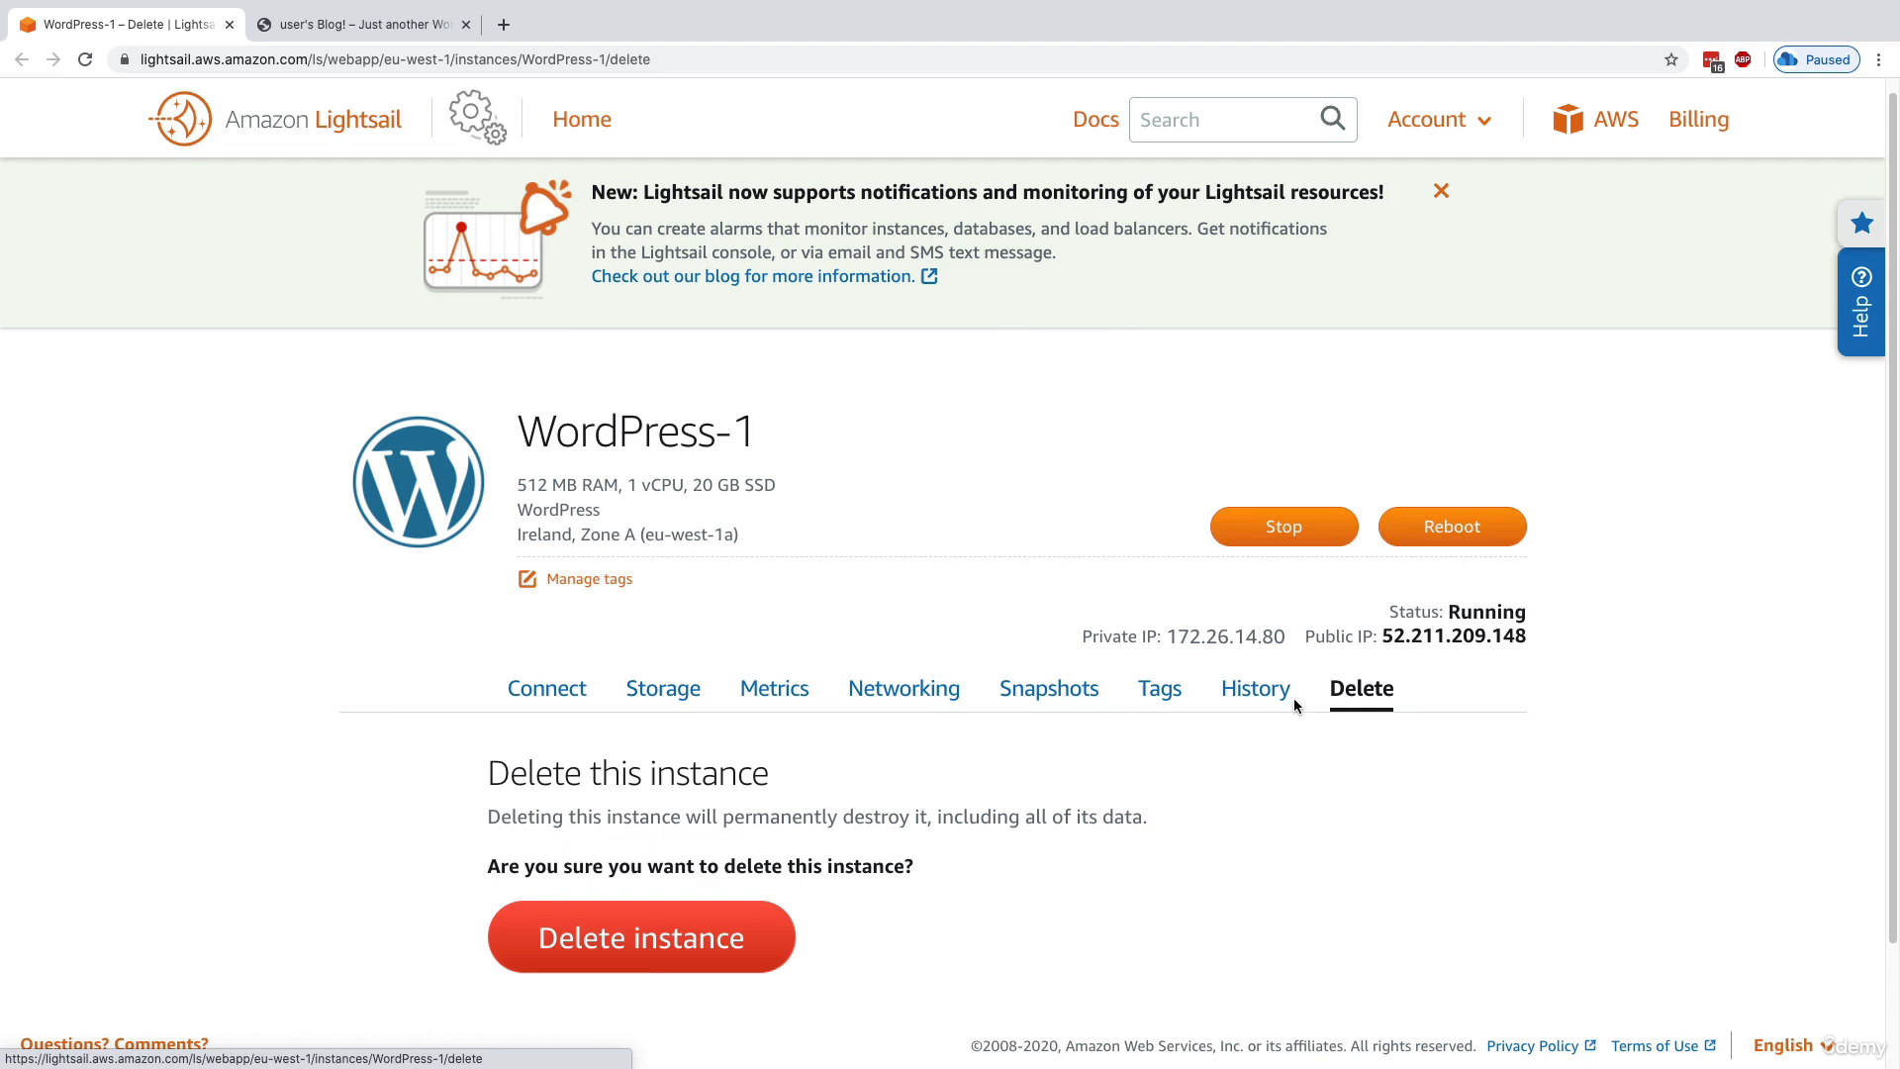
pyautogui.click(685, 904)
pyautogui.click(1053, 416)
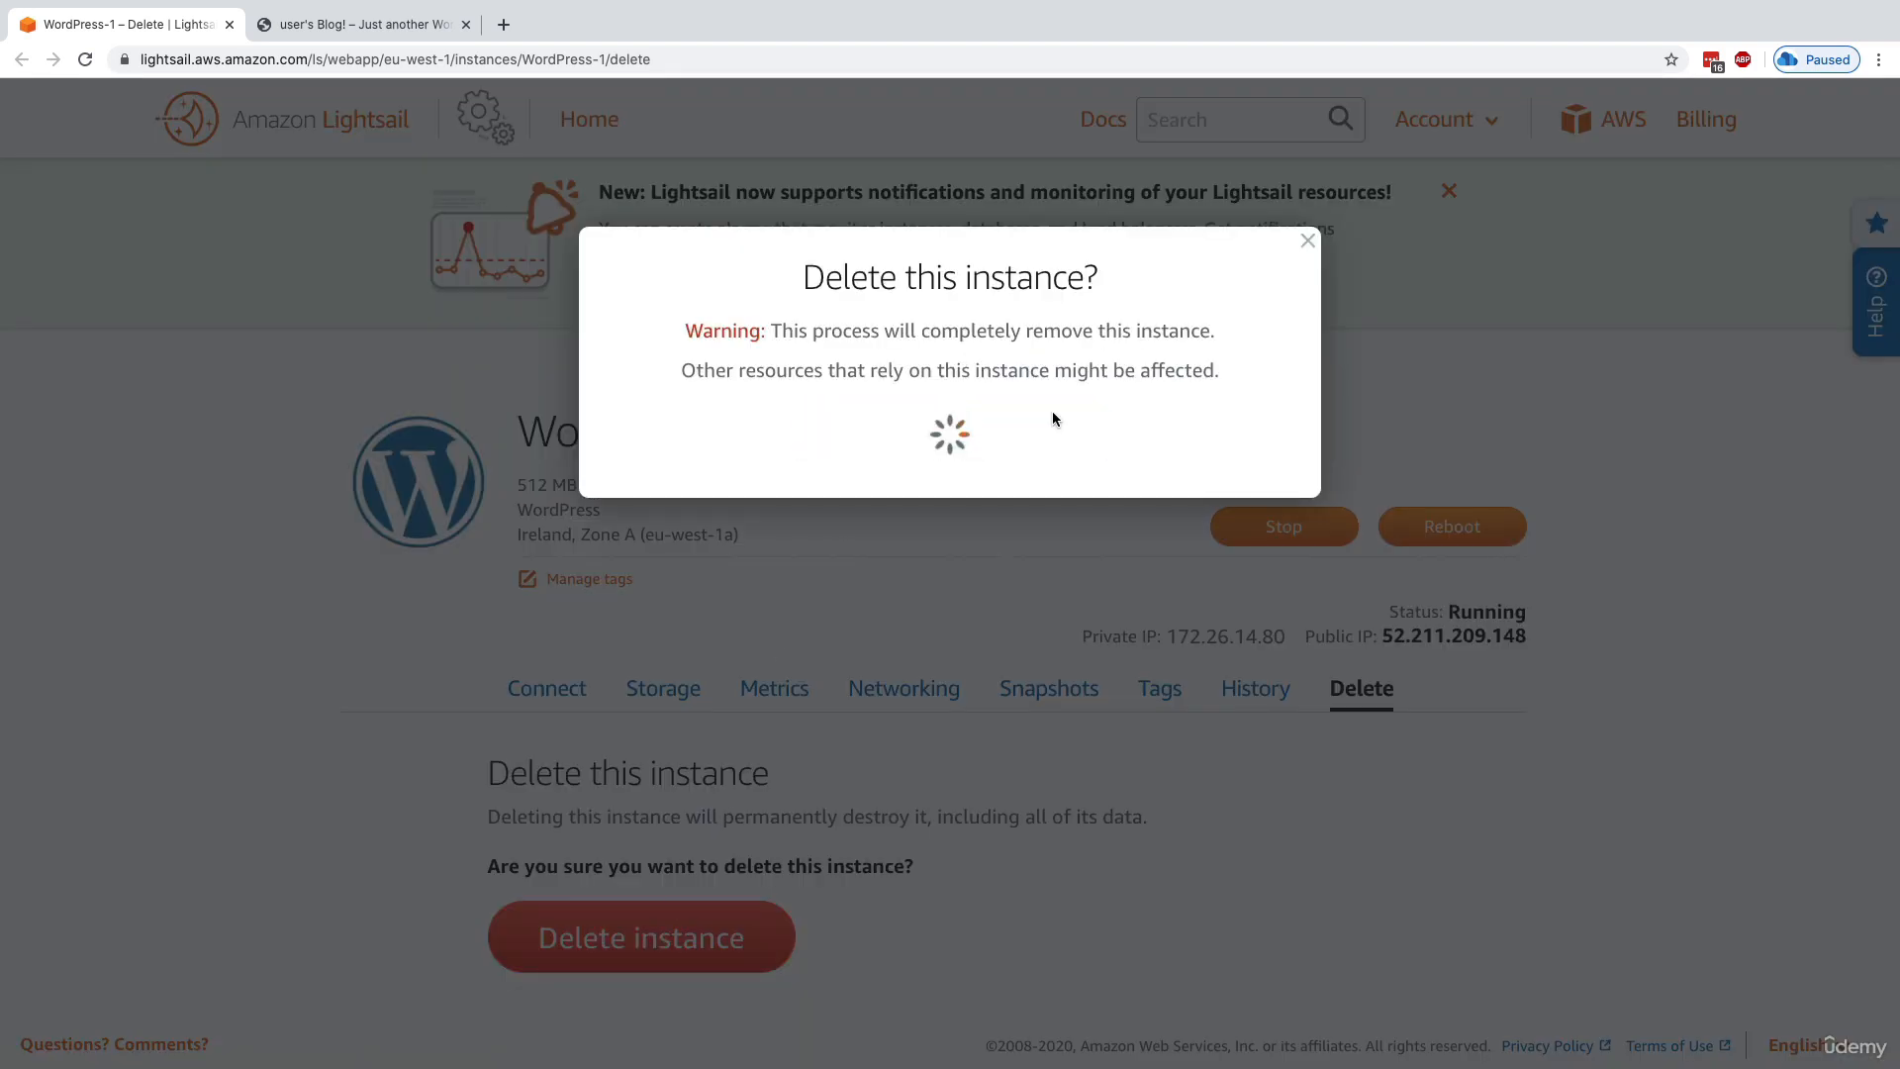